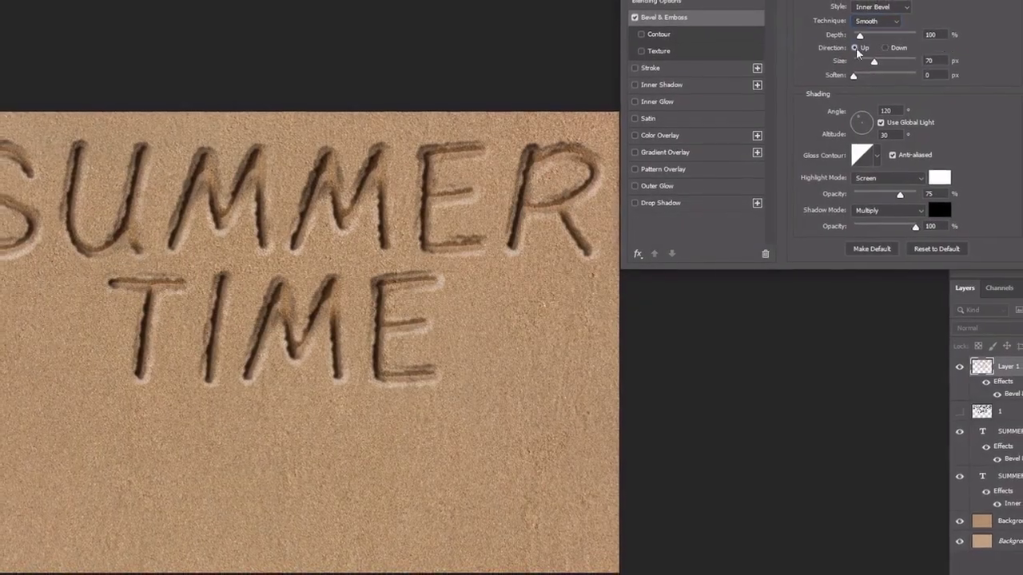
Step: Set the bevel's highlights to Soft Light and its shadows to Linear Burn at 75%
{"action": "left_click", "coordinate": [939, 177]}
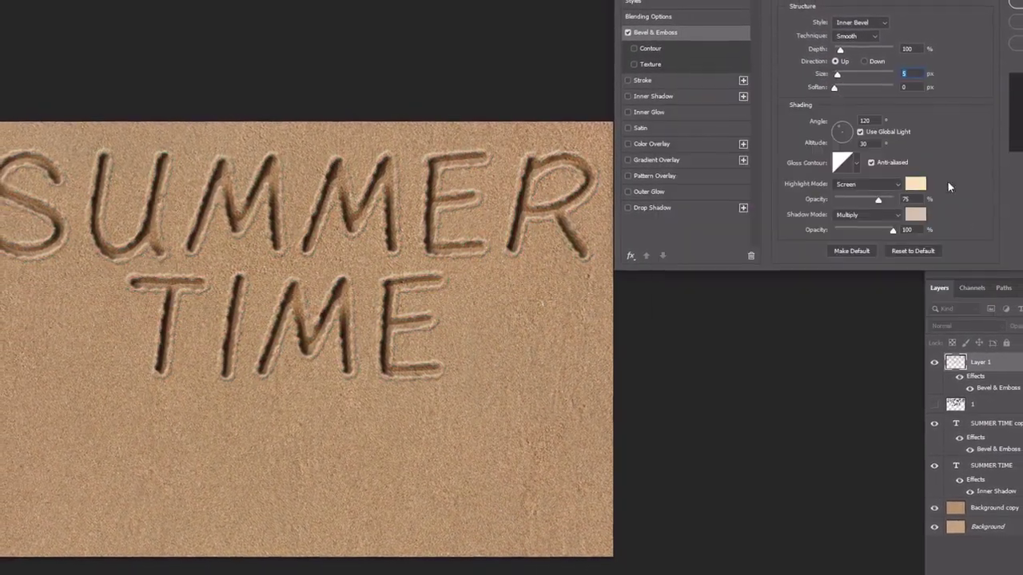
{"action": "left_click", "coordinate": [867, 214]}
{"action": "left_click", "coordinate": [871, 263]}
{"action": "left_click", "coordinate": [867, 184]}
{"action": "left_click", "coordinate": [881, 344]}
{"action": "left_click_drag", "start_coordinate": [892, 230], "coordinate": [878, 229]}
Step: Add a contour and a grainy Legacy pattern texture to the bevel, then apply the style
{"action": "left_click", "coordinate": [647, 54]}
{"action": "left_click", "coordinate": [811, 38]}
{"action": "left_click", "coordinate": [856, 117]}
{"action": "left_click", "coordinate": [643, 76]}
{"action": "left_click", "coordinate": [827, 47]}
{"action": "left_click", "coordinate": [747, 137]}
{"action": "left_click", "coordinate": [757, 145]}
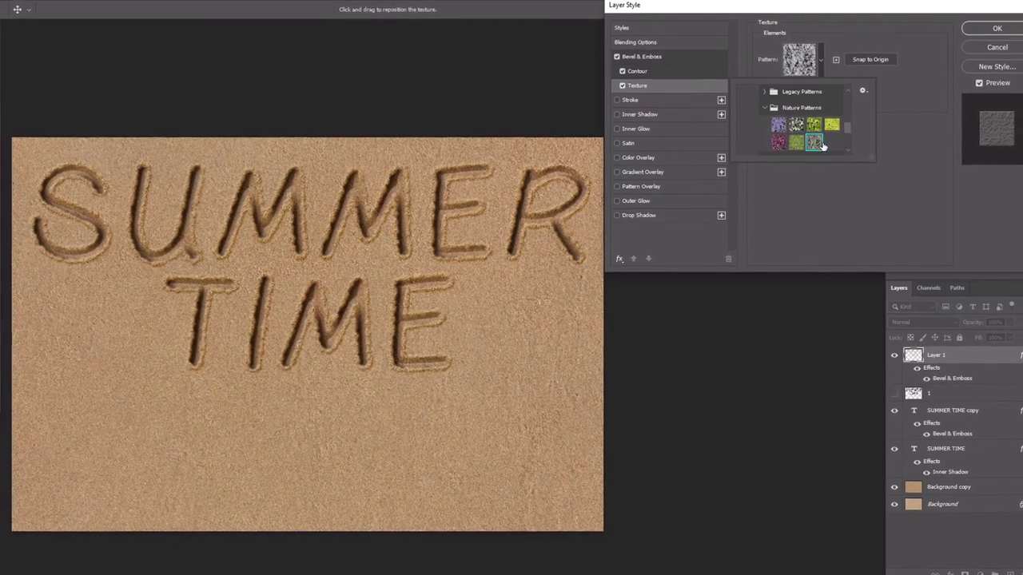
{"action": "double_click", "coordinate": [836, 138]}
{"action": "key", "text": "Return"}
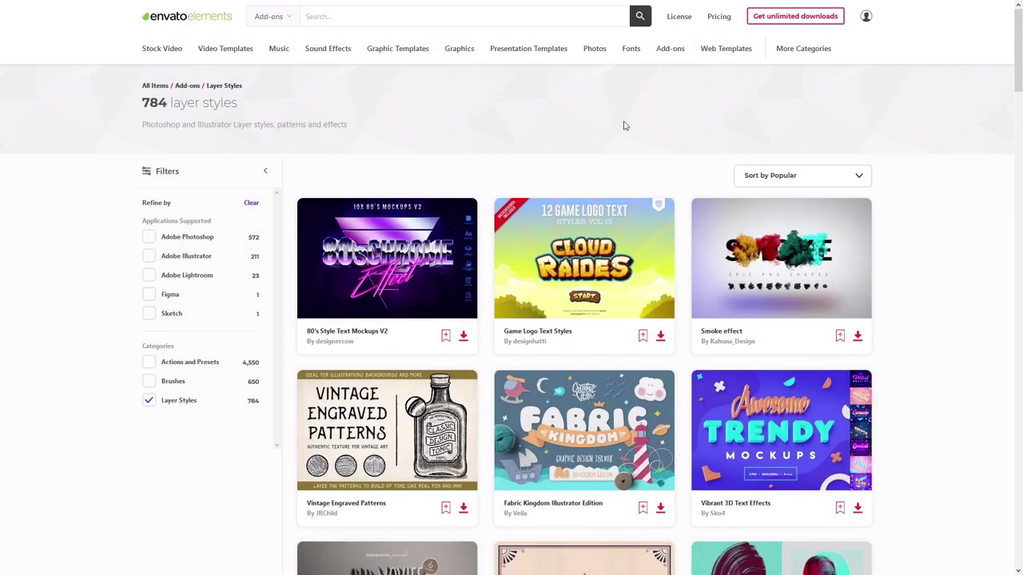
Step: Scroll the Layer Styles results and browse three images in the Sand Photoshop Action gallery
{"action": "scroll", "coordinate": [625, 135], "scroll_direction": "down", "scroll_amount": 2}
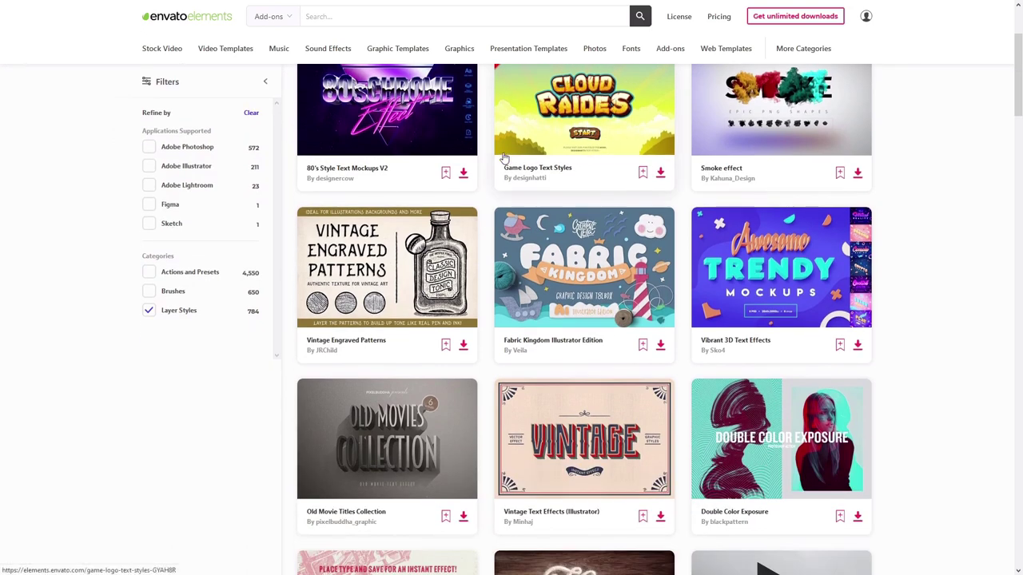
{"action": "scroll", "coordinate": [502, 157], "scroll_direction": "down", "scroll_amount": 3}
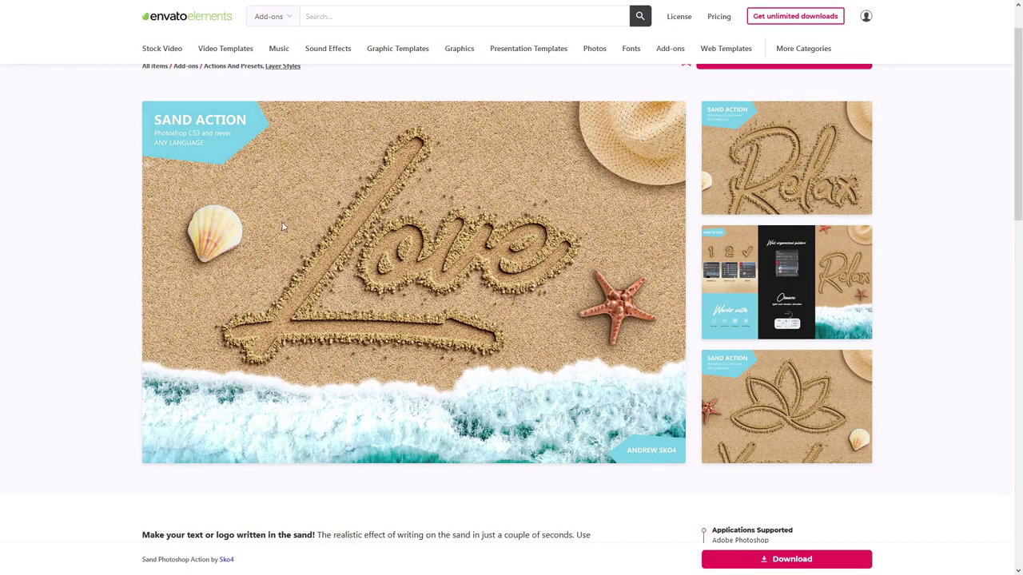
{"action": "left_click", "coordinate": [385, 230]}
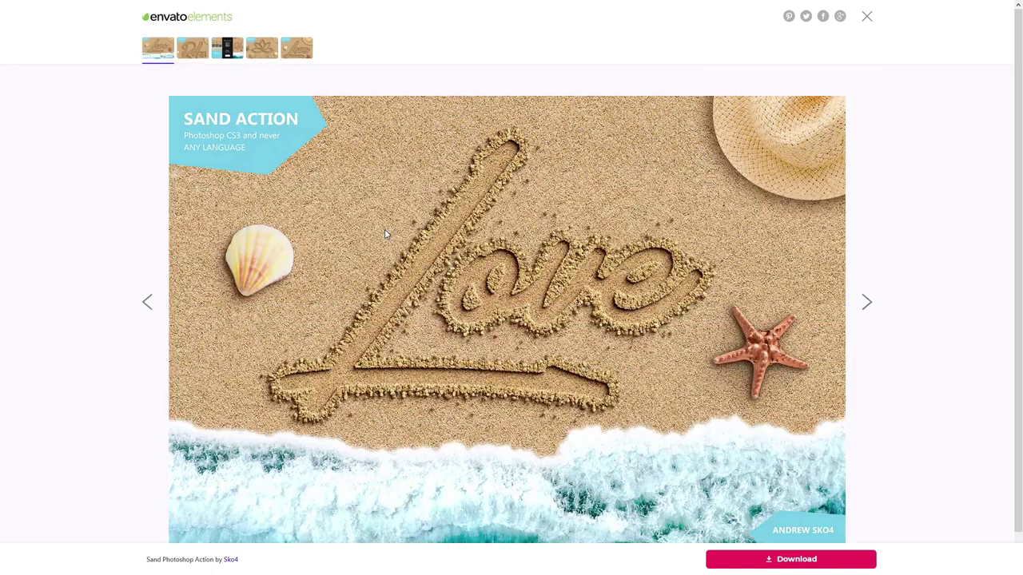
{"action": "key", "text": "Right"}
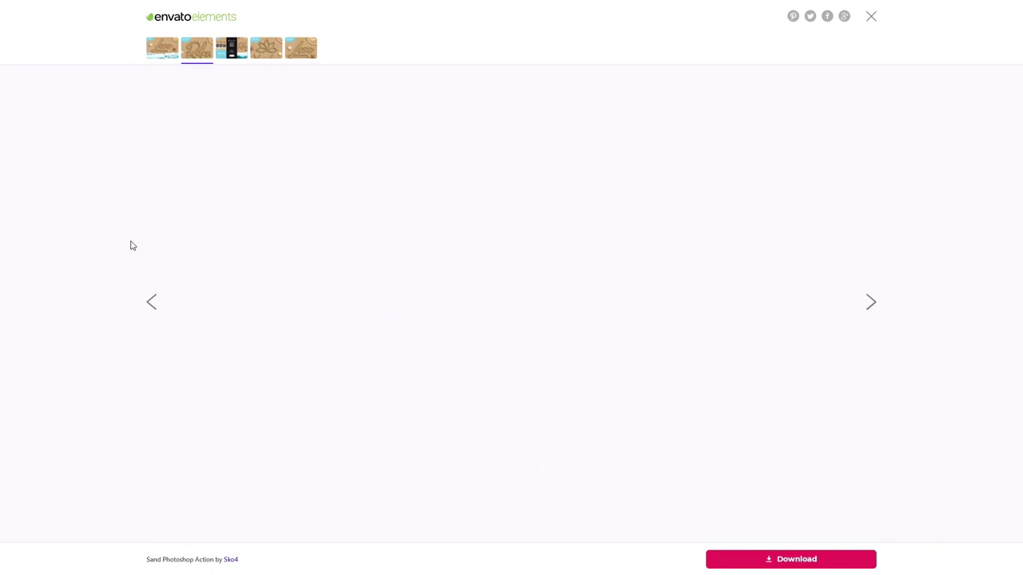
{"action": "key", "text": "Right"}
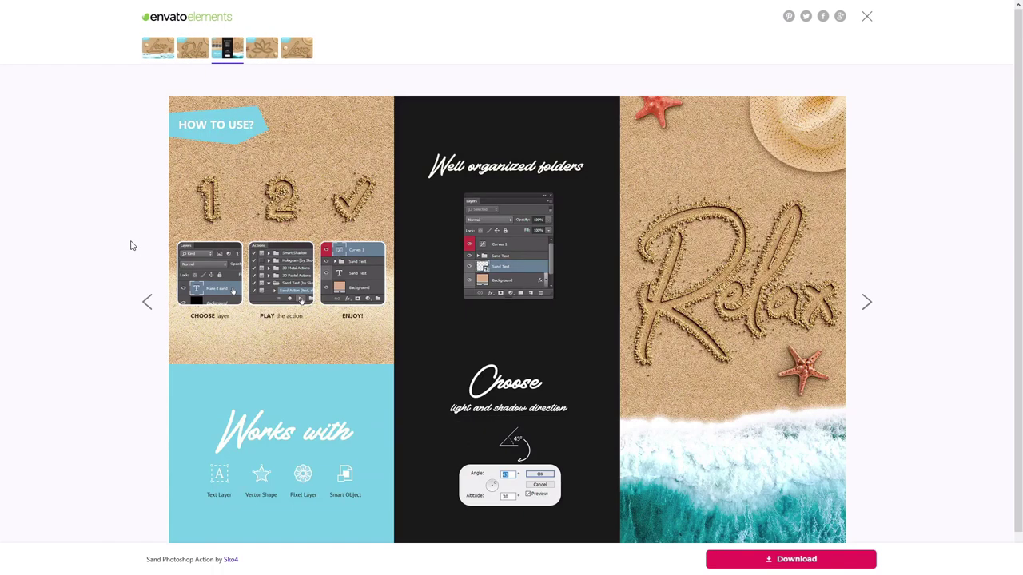
{"action": "key", "text": "Right"}
{"action": "key", "text": "Right"}
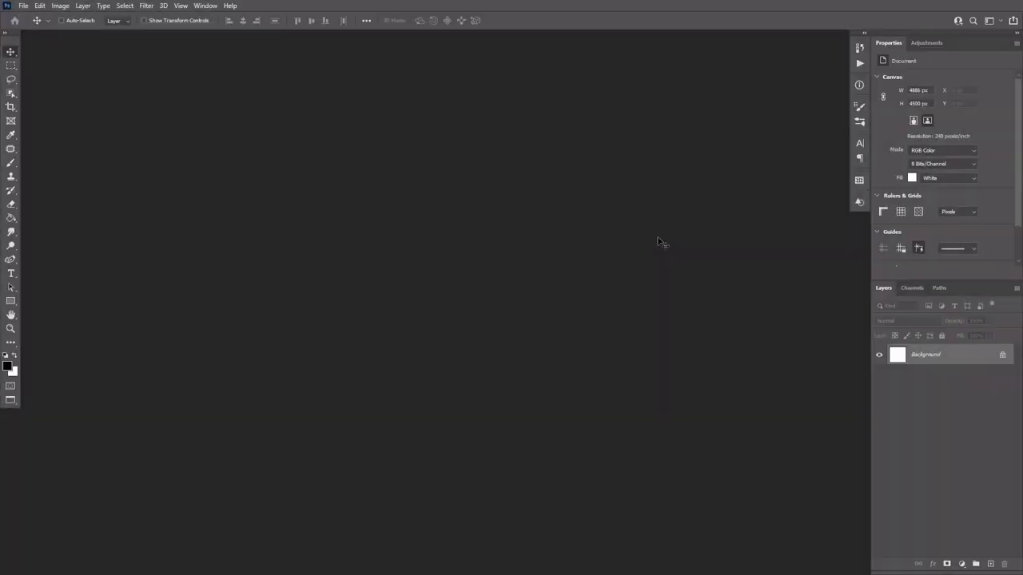
Step: Load Legacy Patterns and More into the Patterns panel, then collapse the panel
{"action": "left_click", "coordinate": [858, 182]}
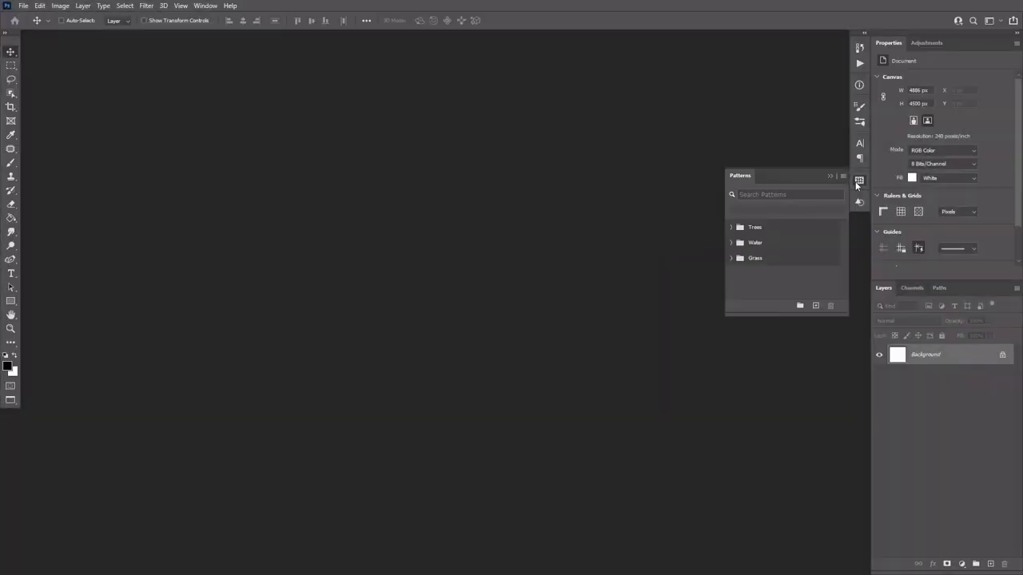
{"action": "left_click", "coordinate": [843, 176]}
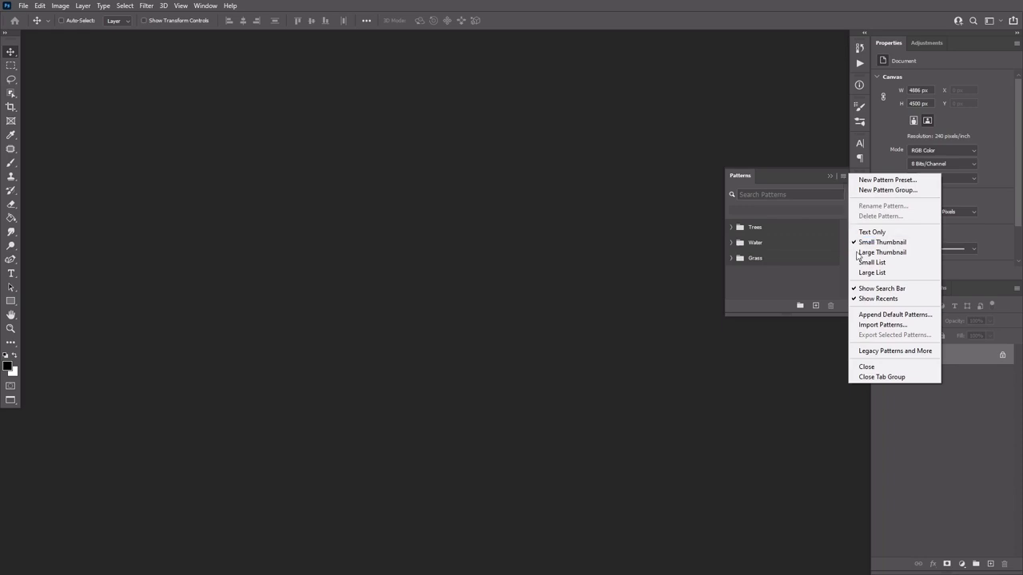
{"action": "left_click", "coordinate": [887, 351]}
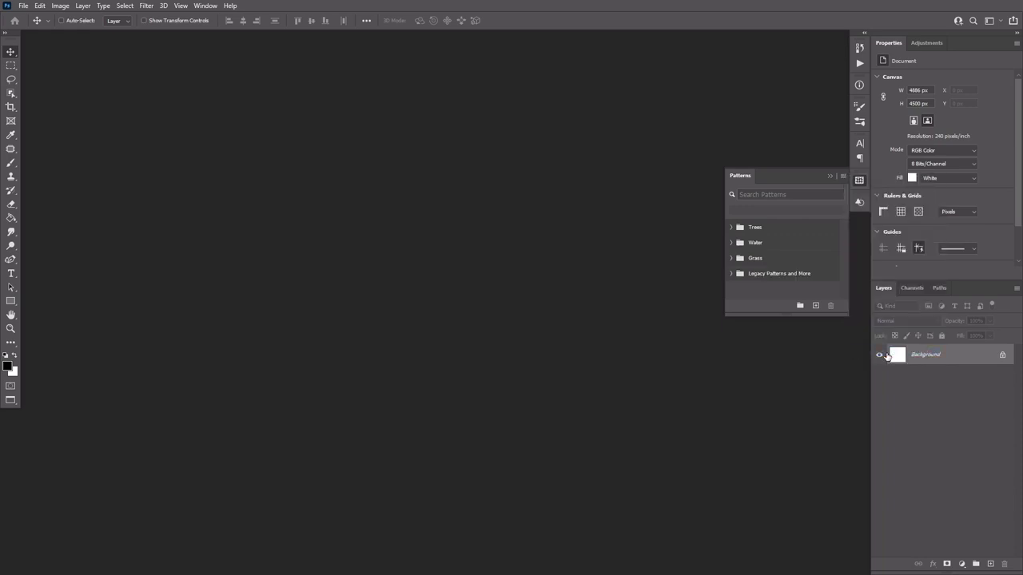
{"action": "left_click", "coordinate": [832, 175]}
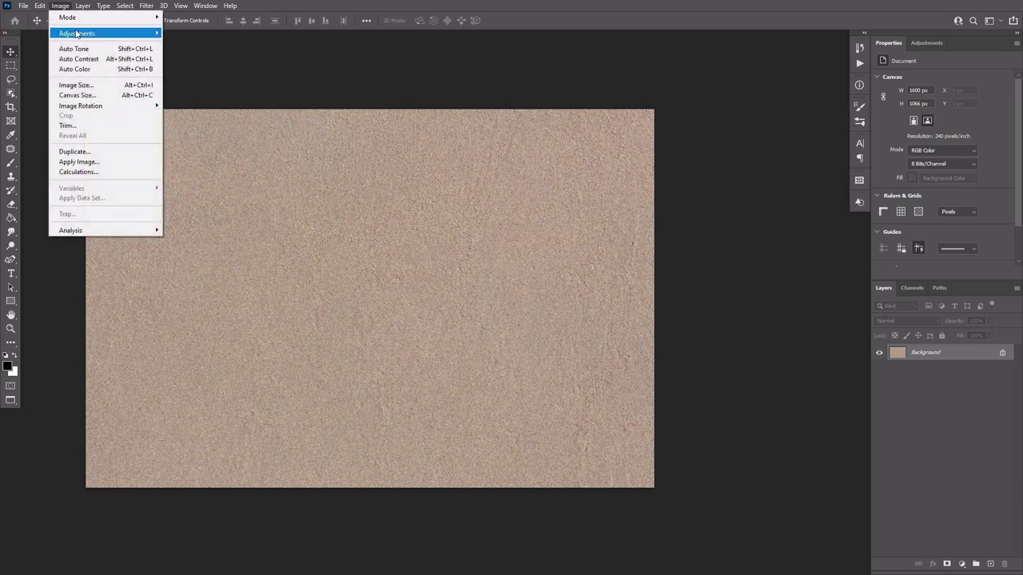
Step: Open Color Balance and set Midtones to +8 cyan–red and −26 yellow–blue
{"action": "mouse_move", "coordinate": [78, 35]}
{"action": "left_click", "coordinate": [207, 97]}
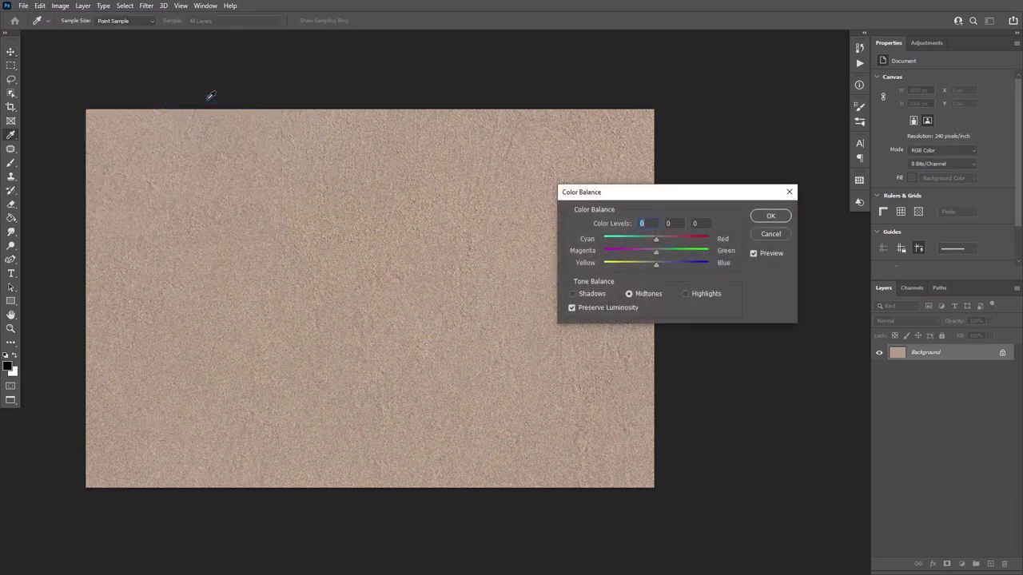
{"action": "left_click_drag", "start_coordinate": [623, 198], "coordinate": [737, 150]}
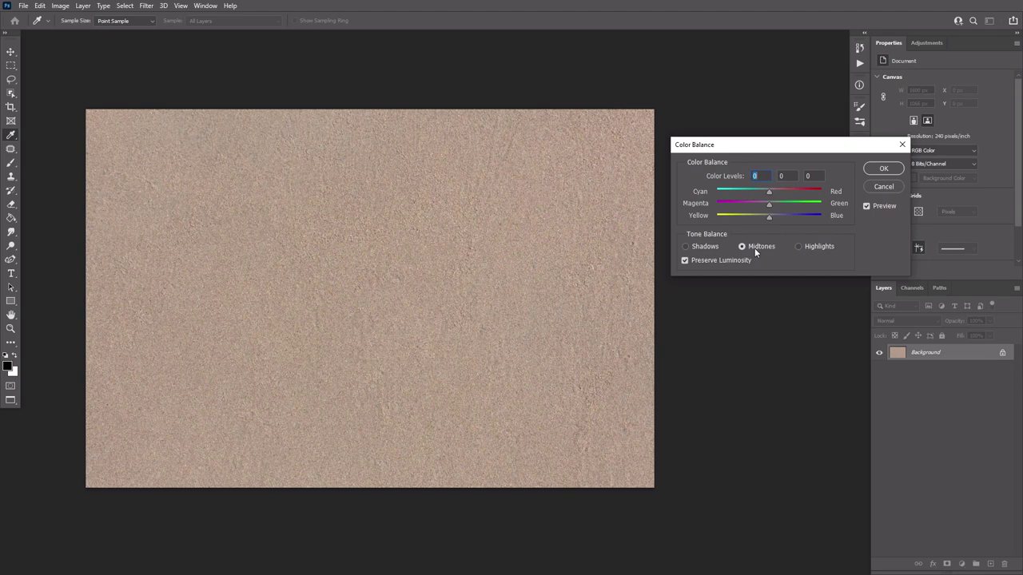
{"action": "left_click", "coordinate": [768, 175]}
{"action": "type", "text": "8"}
{"action": "key", "text": "Tab"}
{"action": "type", "text": "-26"}
Step: Set Highlights to +5, −1, −5 and apply the Color Balance
{"action": "left_click", "coordinate": [816, 246]}
{"action": "left_click", "coordinate": [753, 175]}
{"action": "type", "text": "-1"}
{"action": "key", "text": "Tab"}
{"action": "type", "text": "-5"}
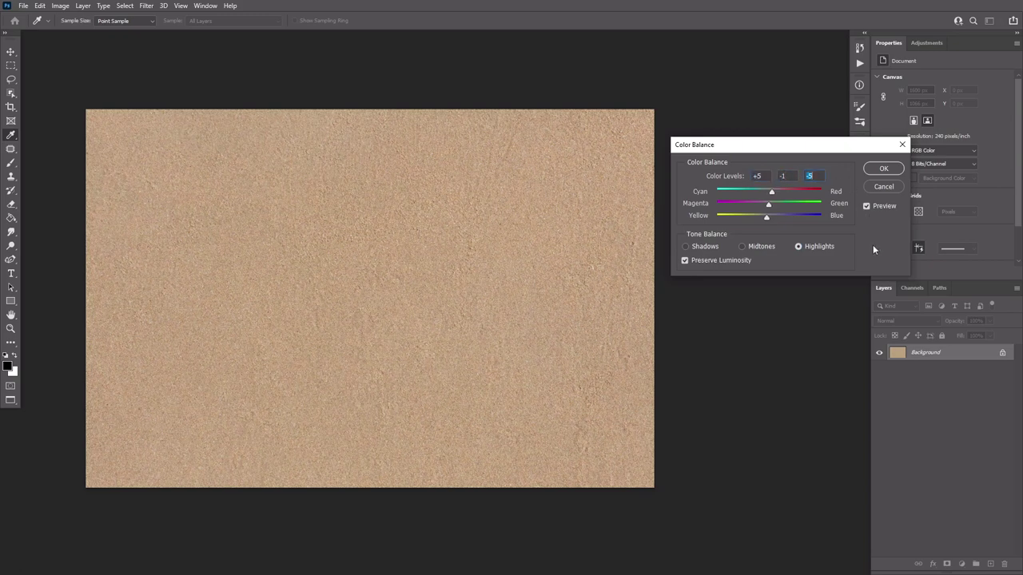
{"action": "left_click", "coordinate": [881, 169]}
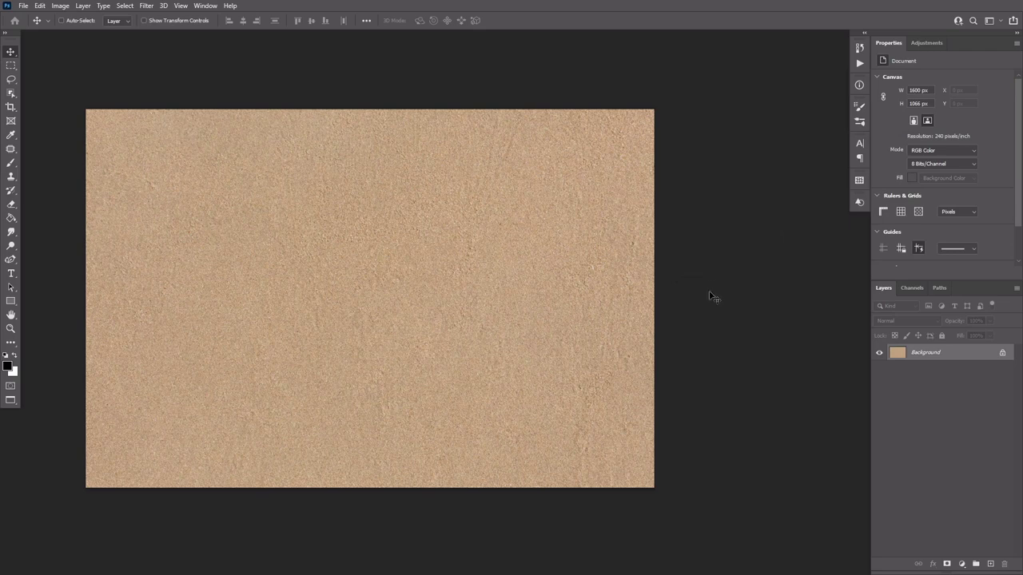
Step: Duplicate the Background layer as Background copy
{"action": "right_click", "coordinate": [957, 356]}
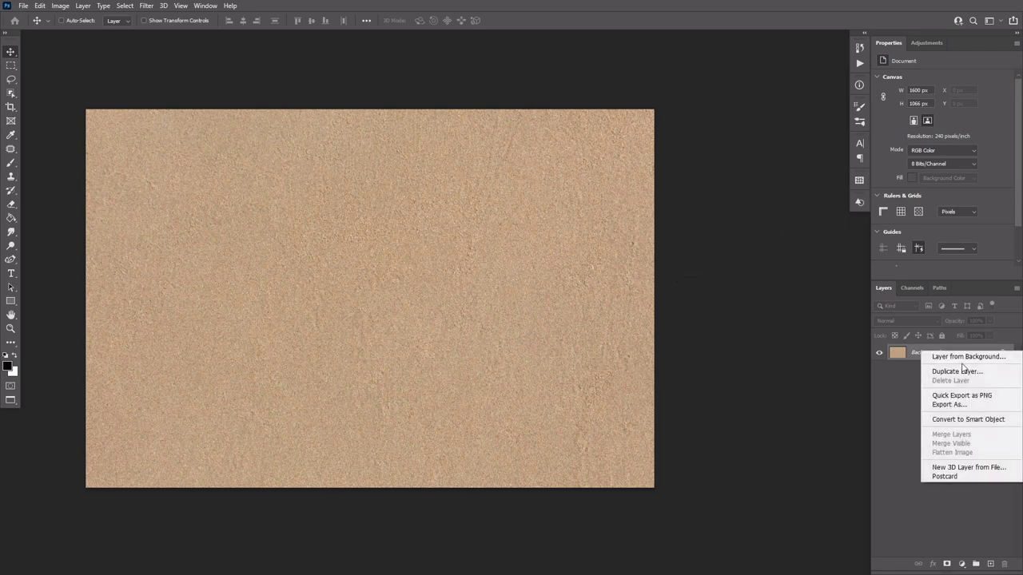
{"action": "left_click", "coordinate": [959, 369]}
{"action": "key", "text": "Return"}
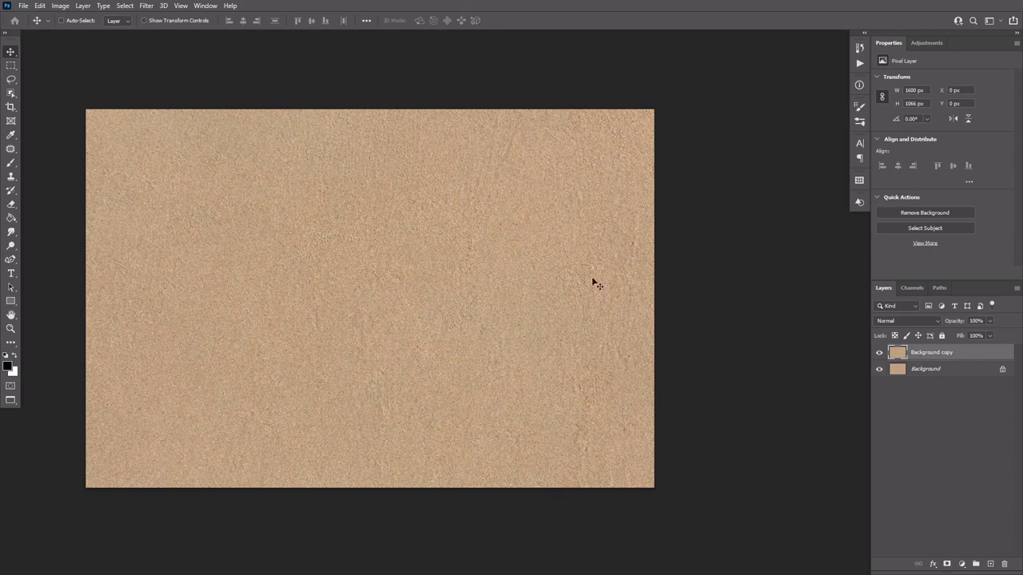
Step: Apply Levels to the copy with a midtone input value of 0.8
{"action": "left_click", "coordinate": [60, 6]}
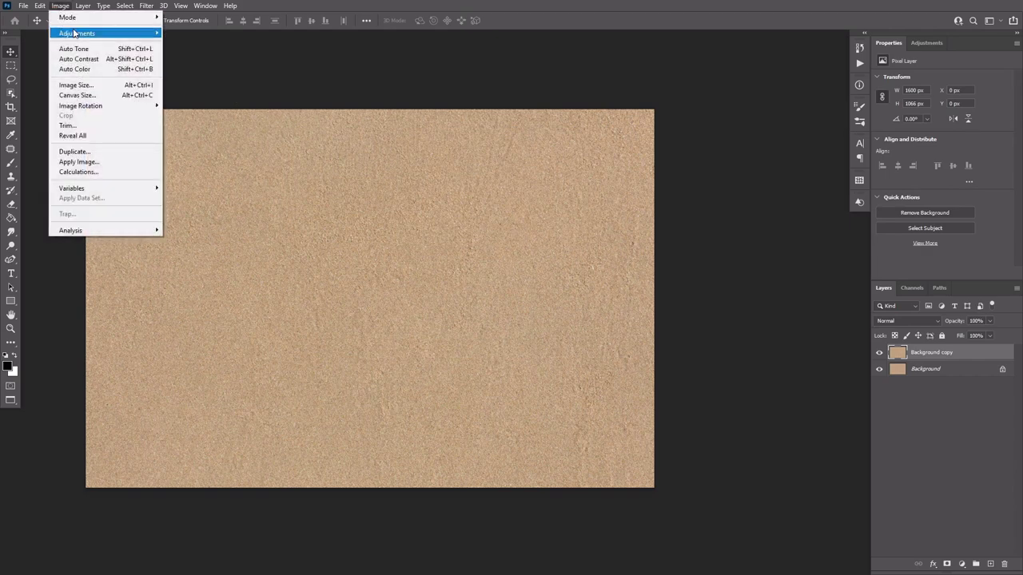
{"action": "mouse_move", "coordinate": [77, 33]}
{"action": "left_click", "coordinate": [201, 44]}
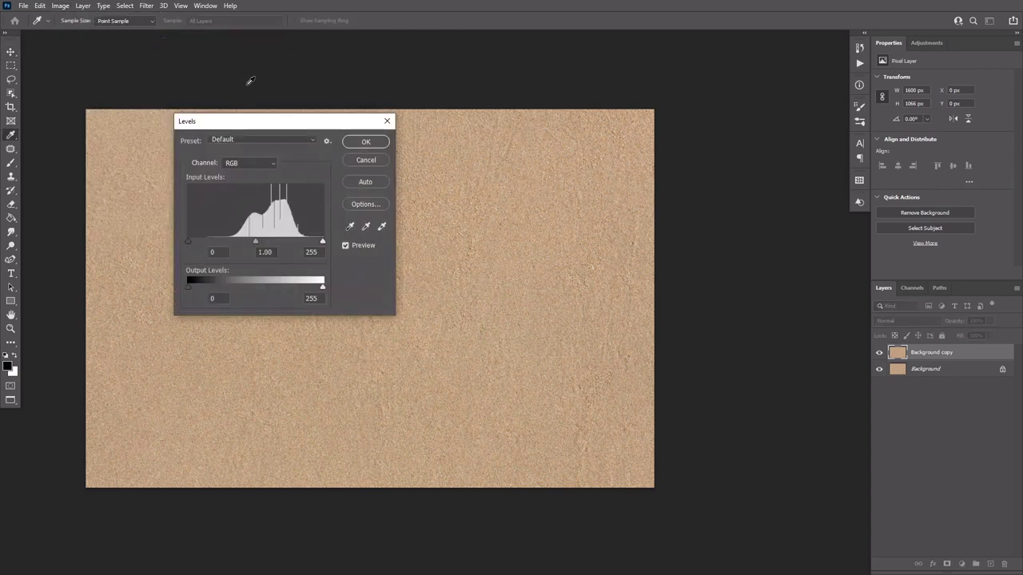
{"action": "left_click_drag", "start_coordinate": [244, 123], "coordinate": [735, 105]}
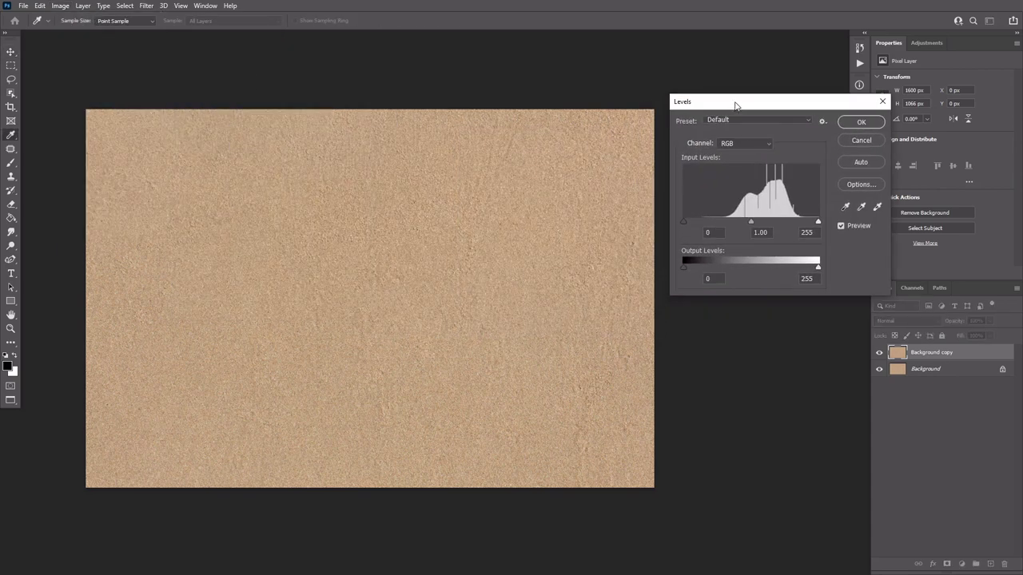
{"action": "double_click", "coordinate": [760, 232]}
{"action": "type", "text": "0.8"}
{"action": "left_click", "coordinate": [861, 123]}
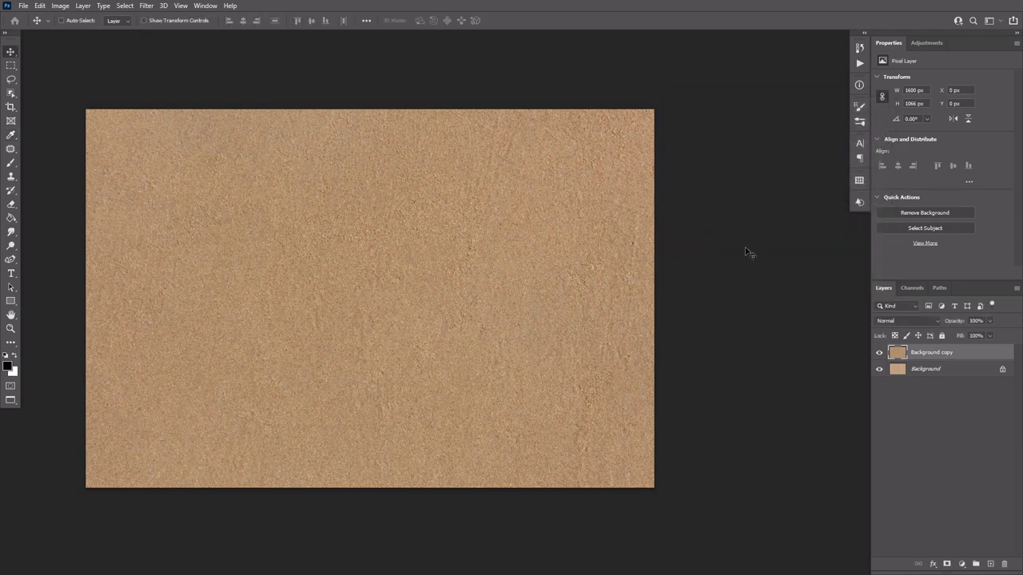
Step: Type SUMMER TIME in a large text box with Optical kerning and colour 6C6760
{"action": "key", "text": "t"}
{"action": "left_click_drag", "start_coordinate": [87, 111], "coordinate": [647, 412]}
{"action": "type", "text": "SUMMER"}
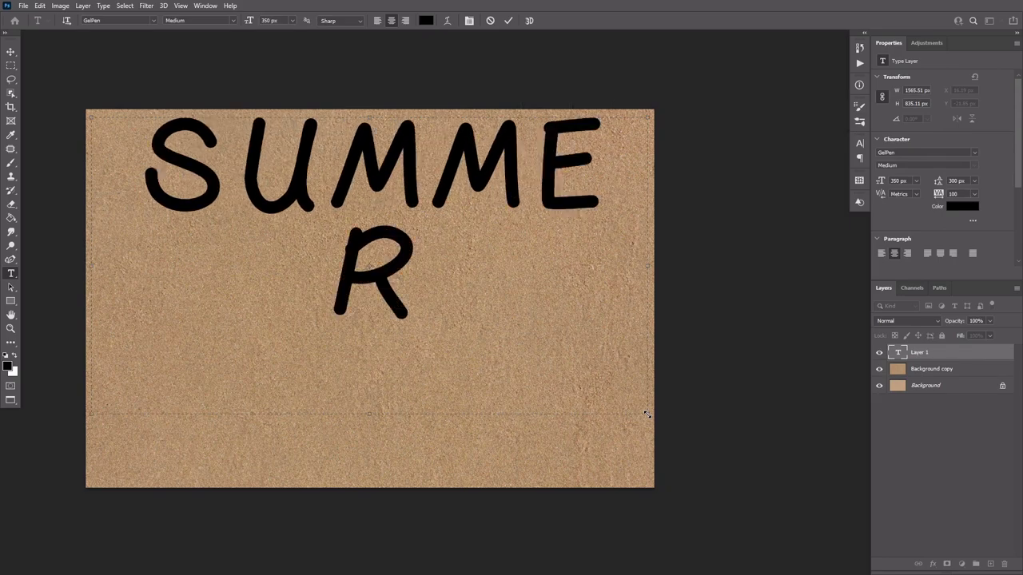
{"action": "key", "text": "ctrl+a"}
{"action": "left_click", "coordinate": [911, 194]}
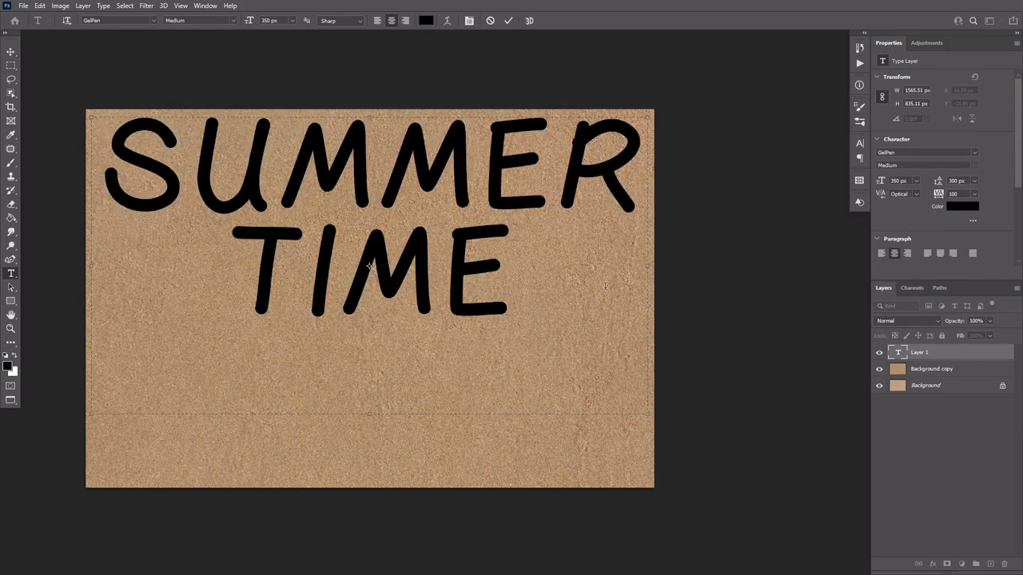
{"action": "left_click", "coordinate": [961, 206]}
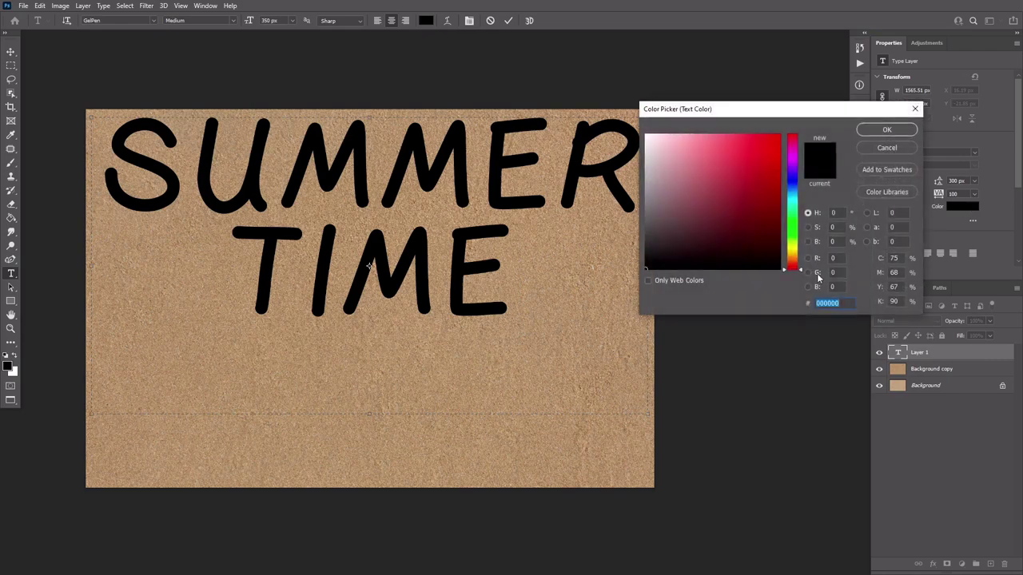
{"action": "type", "text": "6"}
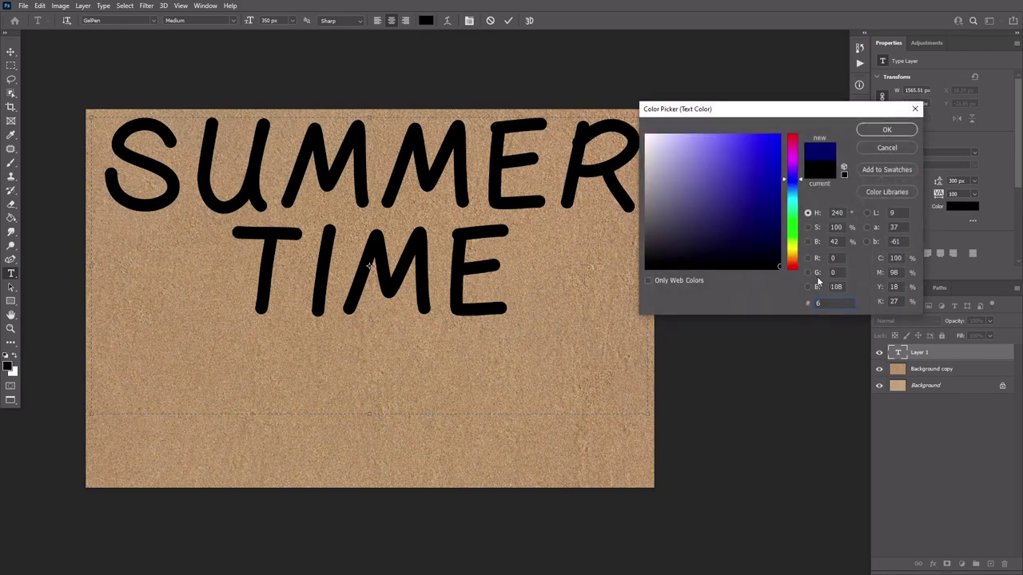
{"action": "type", "text": "C6760"}
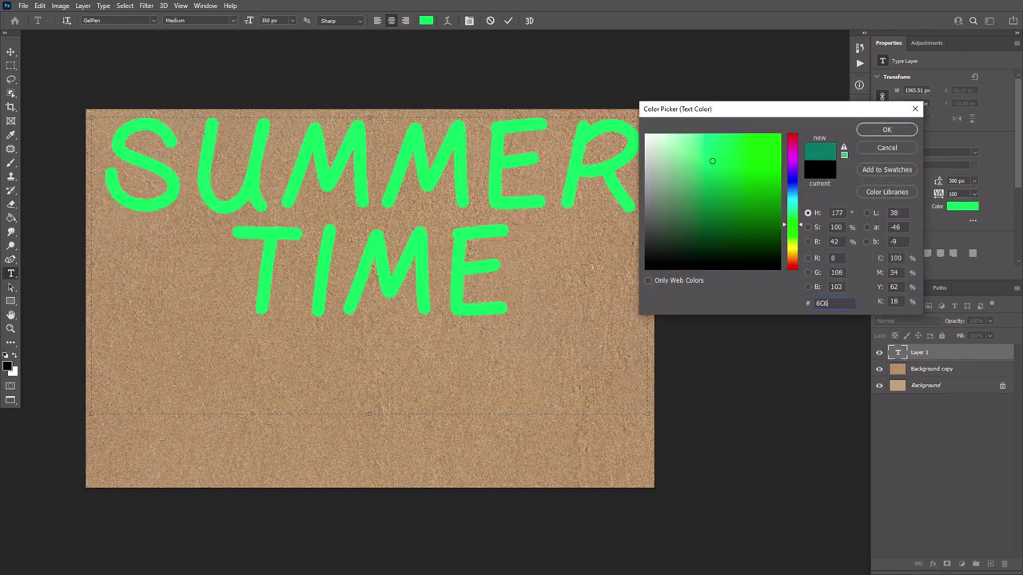
{"action": "left_click", "coordinate": [887, 130]}
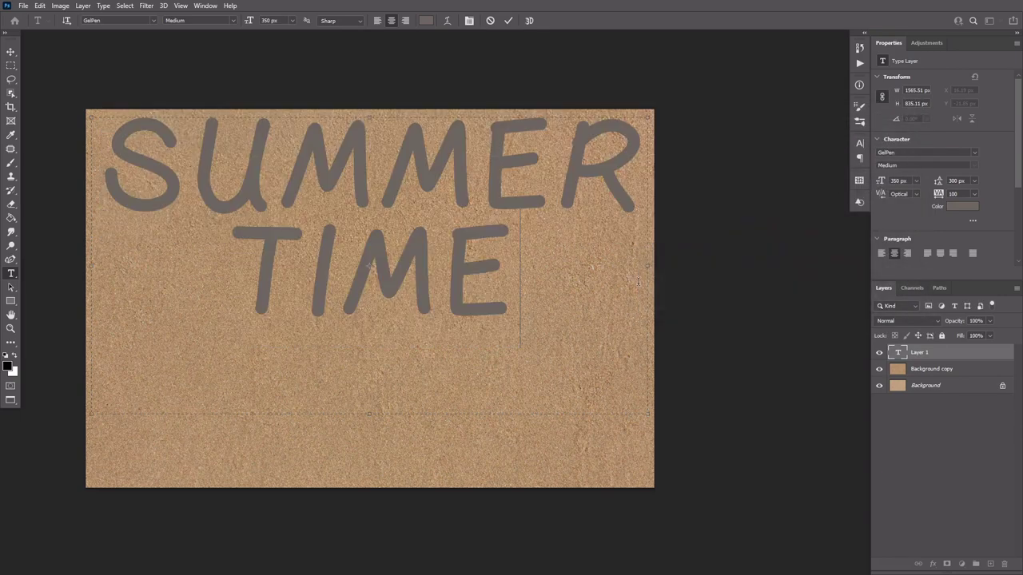
{"action": "key", "text": "ctrl+Return"}
Step: Nudge the text down, set its blend mode to Soft Light, and duplicate the layer
{"action": "key", "text": "v"}
{"action": "left_click_drag", "start_coordinate": [479, 254], "coordinate": [462, 293]}
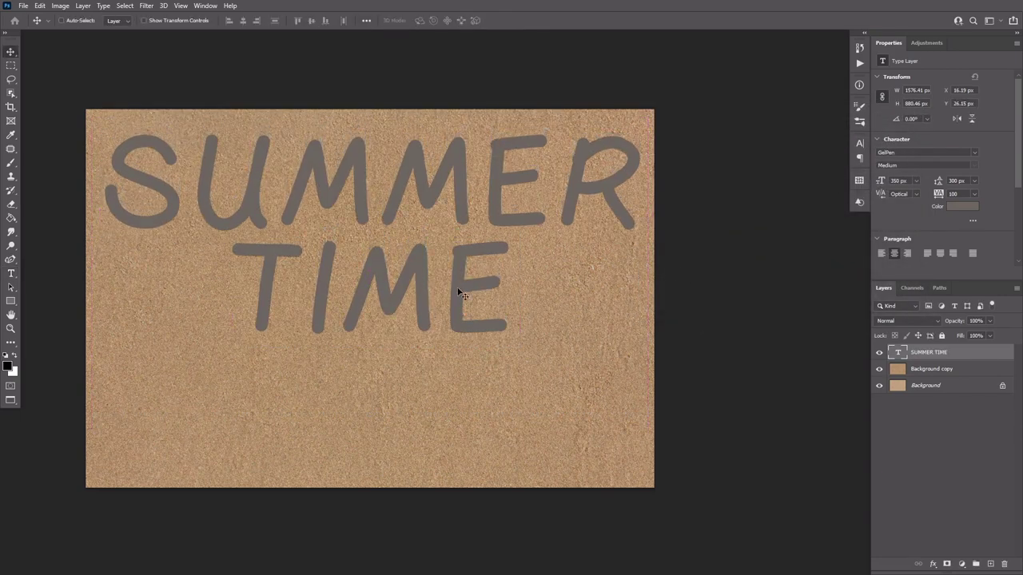
{"action": "left_click", "coordinate": [898, 321]}
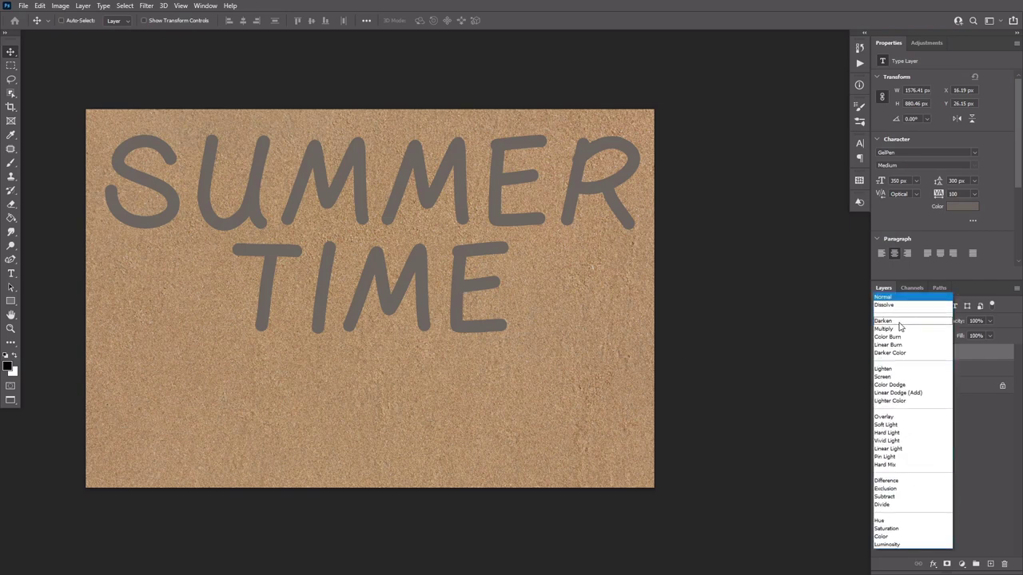
{"action": "left_click", "coordinate": [894, 424]}
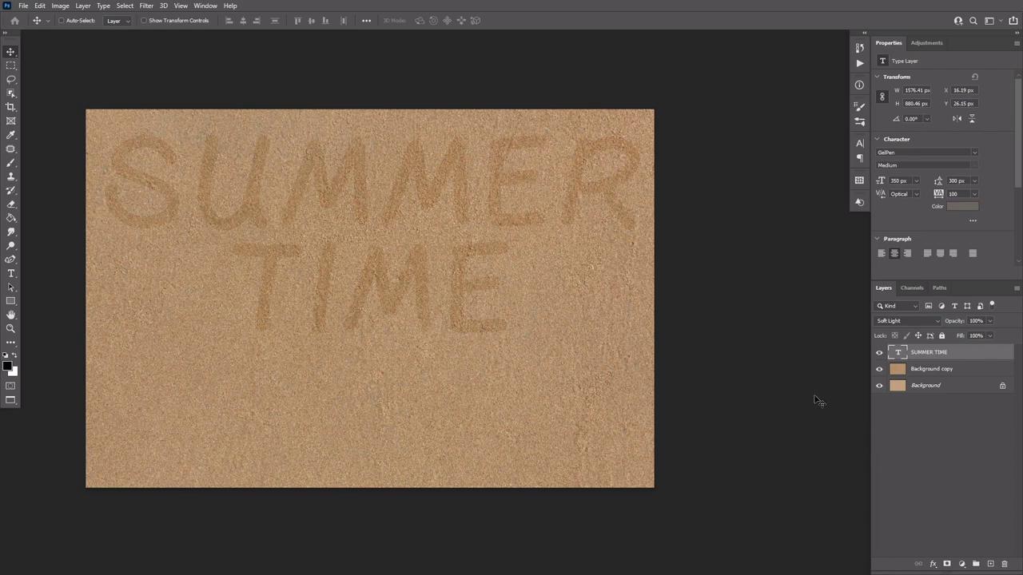
{"action": "key", "text": "ctrl+j"}
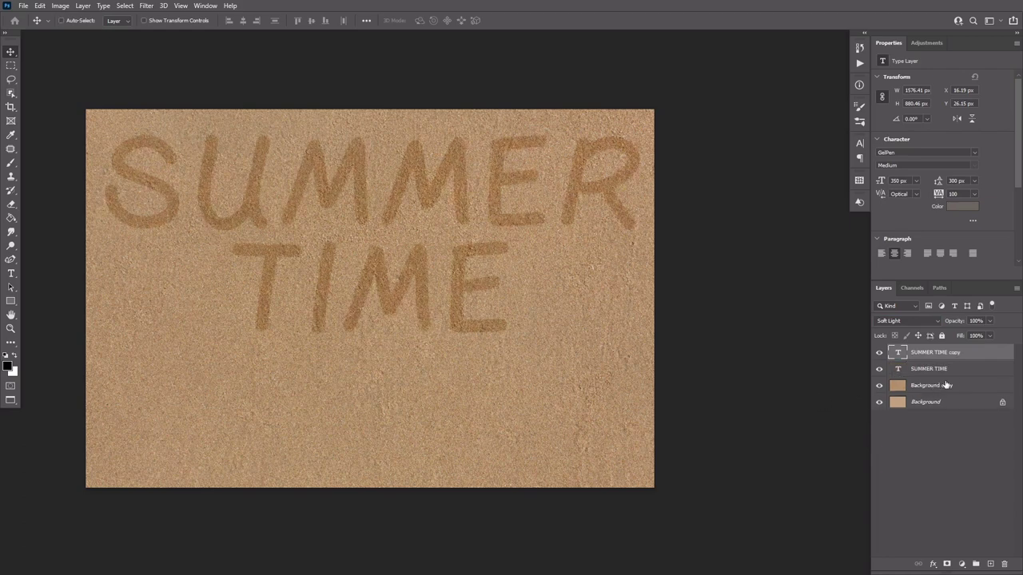
Step: Open Layer Style for the original SUMMER TIME layer and position it beside the artwork
{"action": "double_click", "coordinate": [968, 370]}
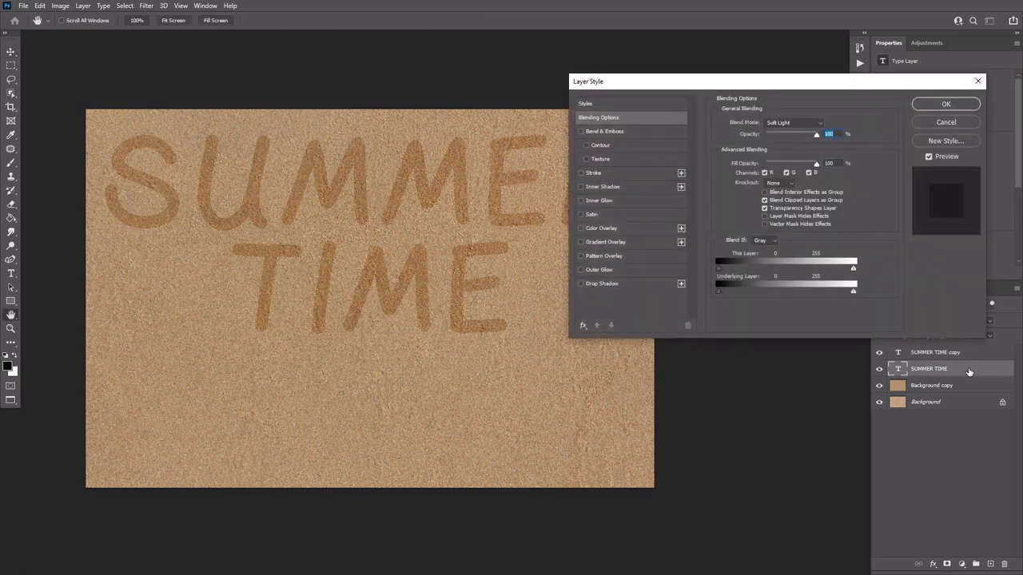
{"action": "left_click_drag", "start_coordinate": [836, 95], "coordinate": [861, 51]}
{"action": "left_click_drag", "start_coordinate": [553, 229], "coordinate": [498, 263]}
{"action": "left_click_drag", "start_coordinate": [671, 41], "coordinate": [679, 21]}
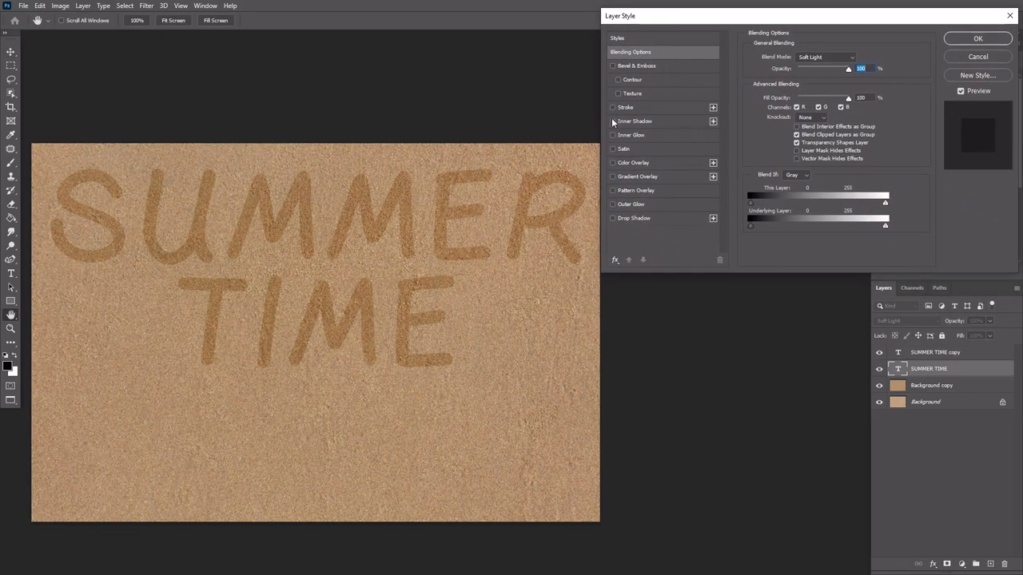
Step: Add a 75% Inner Shadow at −180° with 20 px distance and 20 px size
{"action": "left_click", "coordinate": [650, 122]}
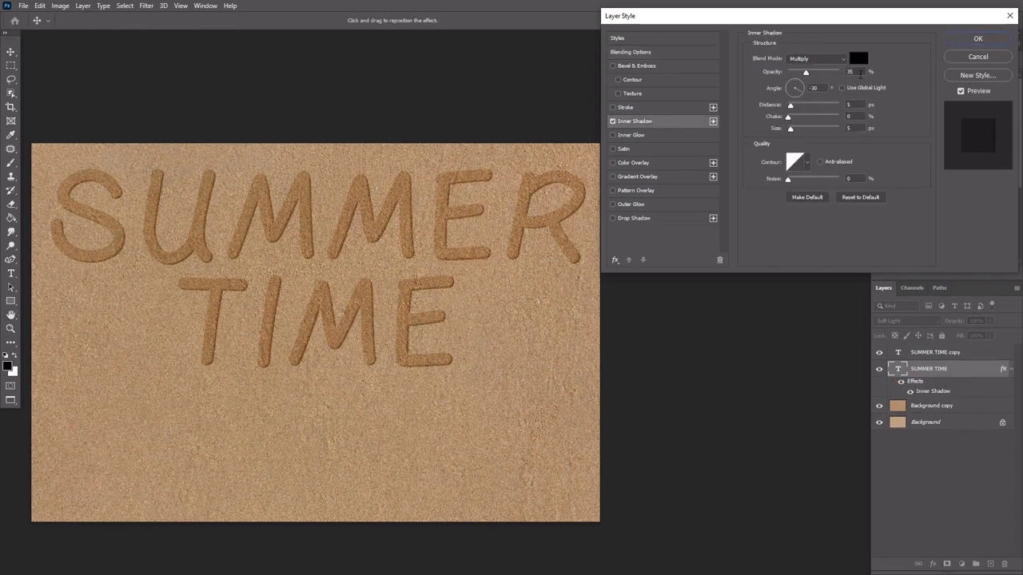
{"action": "left_click", "coordinate": [850, 71]}
{"action": "type", "text": "75"}
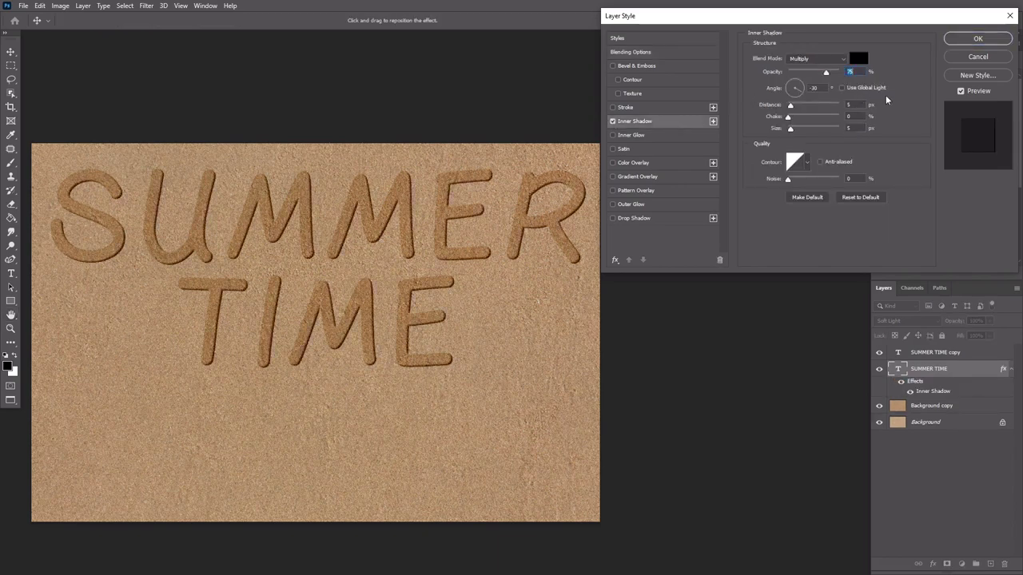
{"action": "key", "text": "Tab"}
{"action": "type", "text": "-180"}
{"action": "key", "text": "Tab"}
{"action": "type", "text": "20"}
{"action": "key", "text": "Tab"}
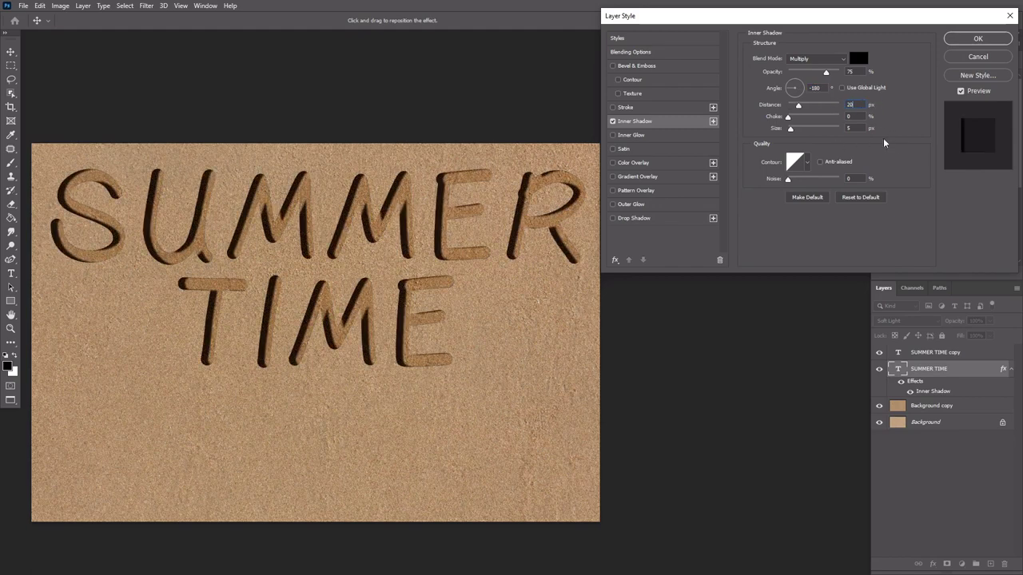
{"action": "type", "text": "20"}
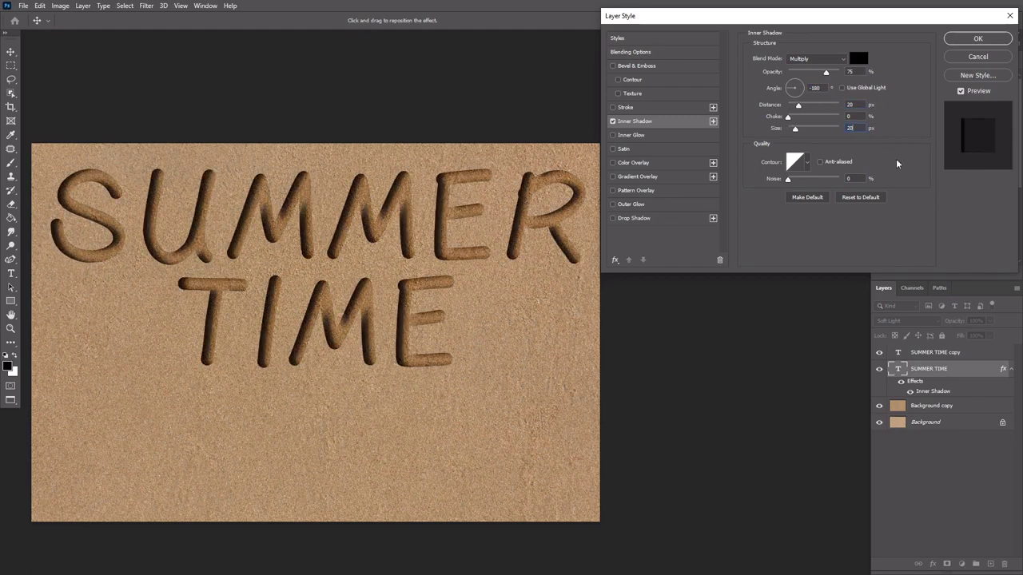
{"action": "left_click", "coordinate": [959, 39]}
Step: Add a Chisel Hard, Down bevel to the copy with Size 70 and Angle 120
{"action": "double_click", "coordinate": [983, 353]}
{"action": "left_click", "coordinate": [612, 66]}
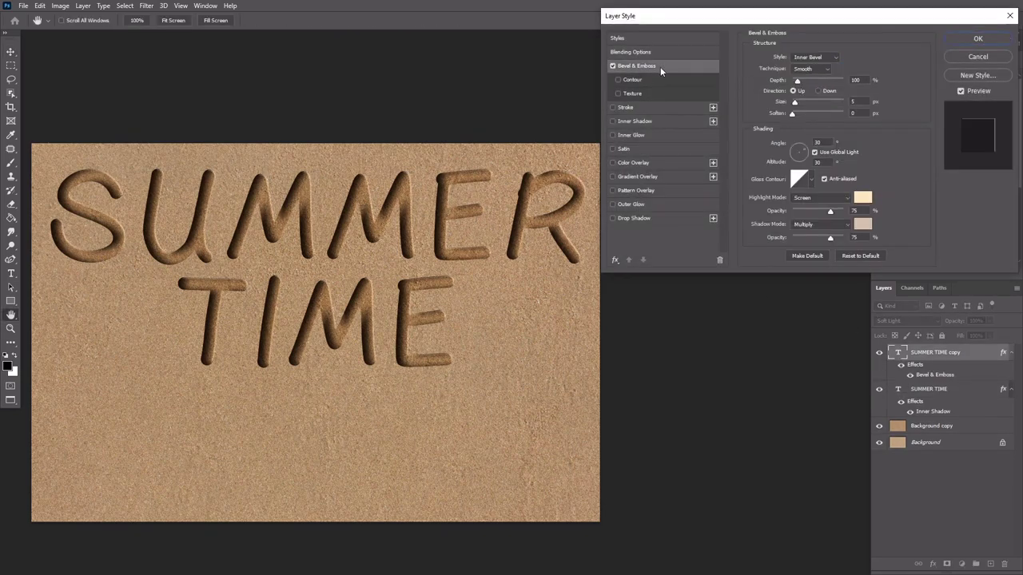
{"action": "left_click", "coordinate": [811, 68]}
{"action": "left_click", "coordinate": [809, 80]}
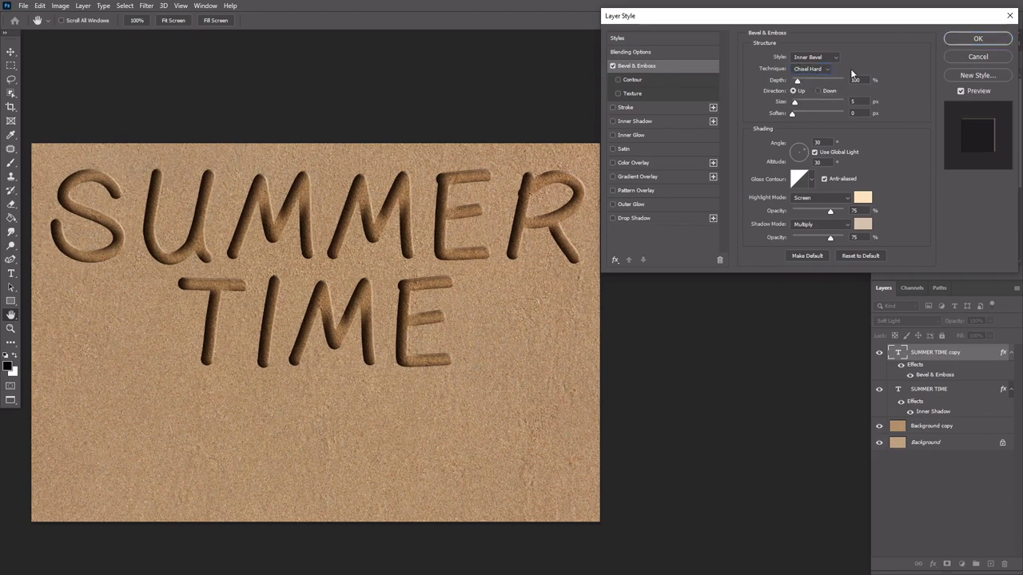
{"action": "left_click", "coordinate": [817, 91]}
{"action": "left_click_drag", "start_coordinate": [794, 102], "coordinate": [796, 102]}
{"action": "type", "text": "70"}
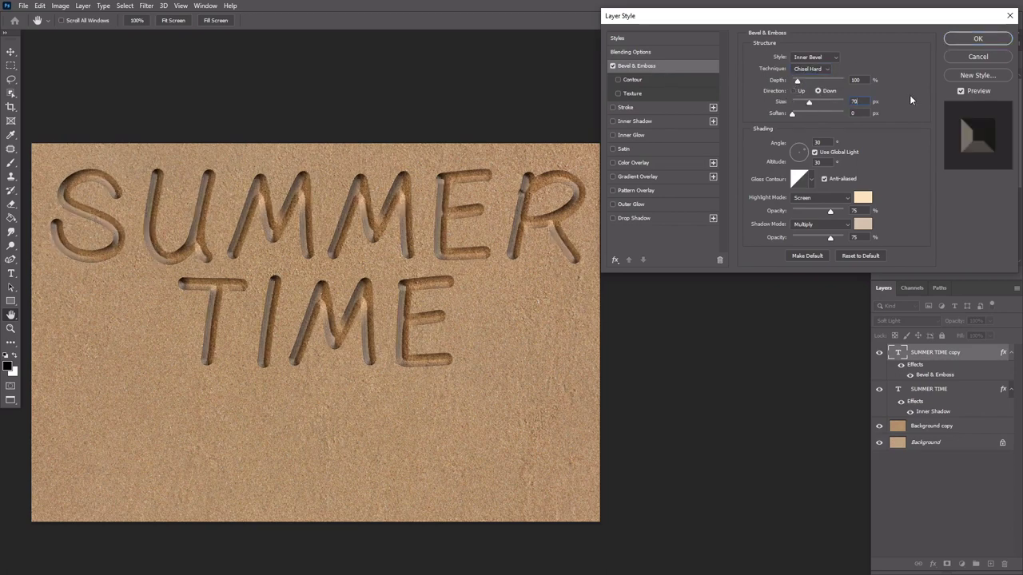
{"action": "left_click", "coordinate": [818, 142]}
{"action": "type", "text": "120"}
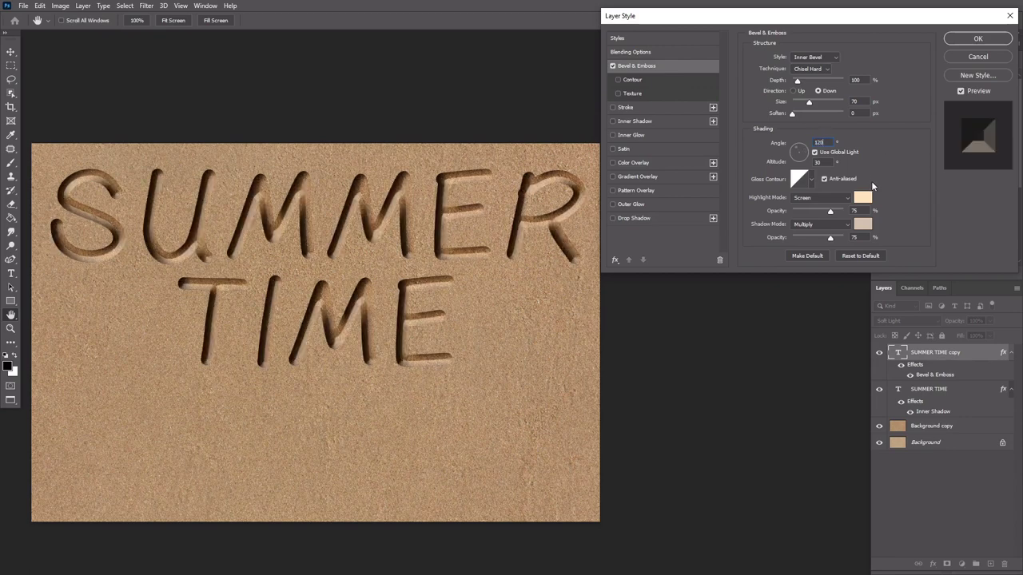
Step: Set the bevel highlight to white and the shadow to black at 100% opacity
{"action": "left_click", "coordinate": [862, 197]}
{"action": "left_click", "coordinate": [649, 140]}
{"action": "left_click", "coordinate": [875, 129]}
{"action": "left_click", "coordinate": [862, 224]}
{"action": "left_click", "coordinate": [648, 268]}
{"action": "left_click", "coordinate": [878, 131]}
{"action": "left_click", "coordinate": [855, 237]}
{"action": "type", "text": "100"}
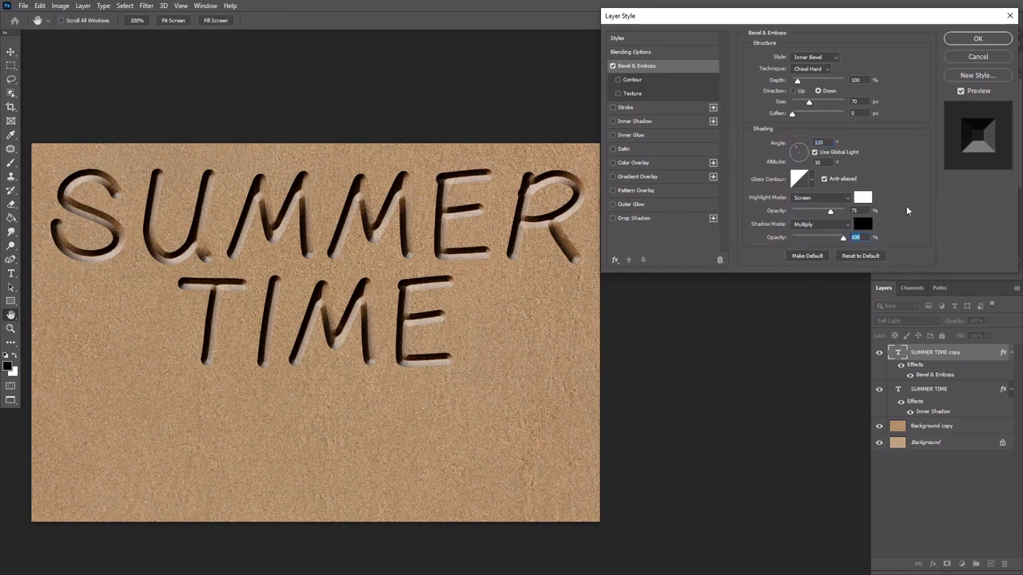
{"action": "left_click", "coordinate": [906, 206]}
Step: Enable the bevel Contour and shape a custom steep curve with two added points
{"action": "left_click", "coordinate": [618, 80]}
{"action": "left_click", "coordinate": [639, 80]}
{"action": "left_click", "coordinate": [779, 61]}
{"action": "left_click_drag", "start_coordinate": [514, 123], "coordinate": [732, 294]}
{"action": "left_click_drag", "start_coordinate": [706, 400], "coordinate": [718, 453]}
{"action": "left_click_drag", "start_coordinate": [753, 413], "coordinate": [752, 408]}
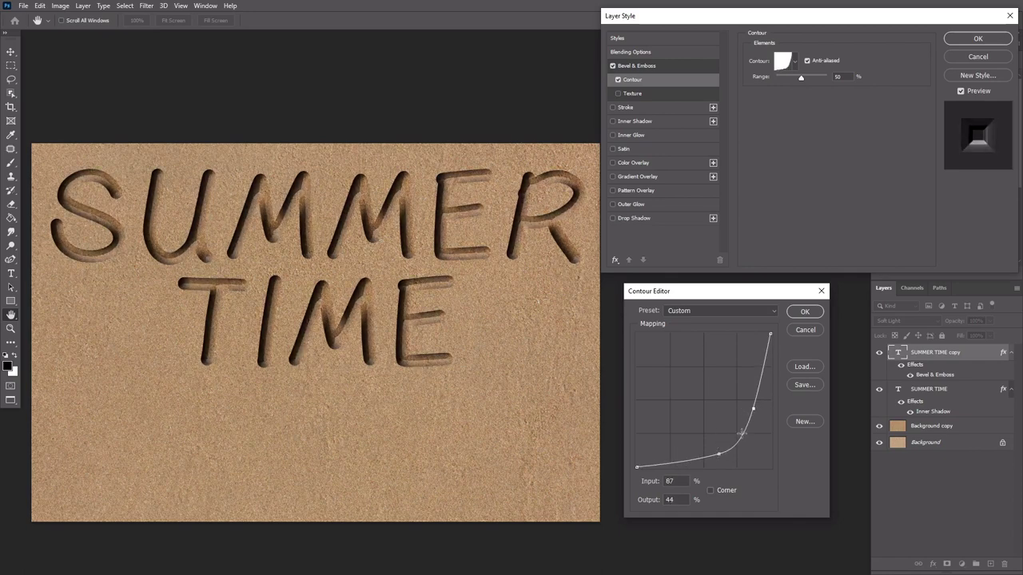
Step: Apply the bevel and create a work path from the SUMMER TIME copy's letters
{"action": "left_click", "coordinate": [799, 312]}
{"action": "key", "text": "Return"}
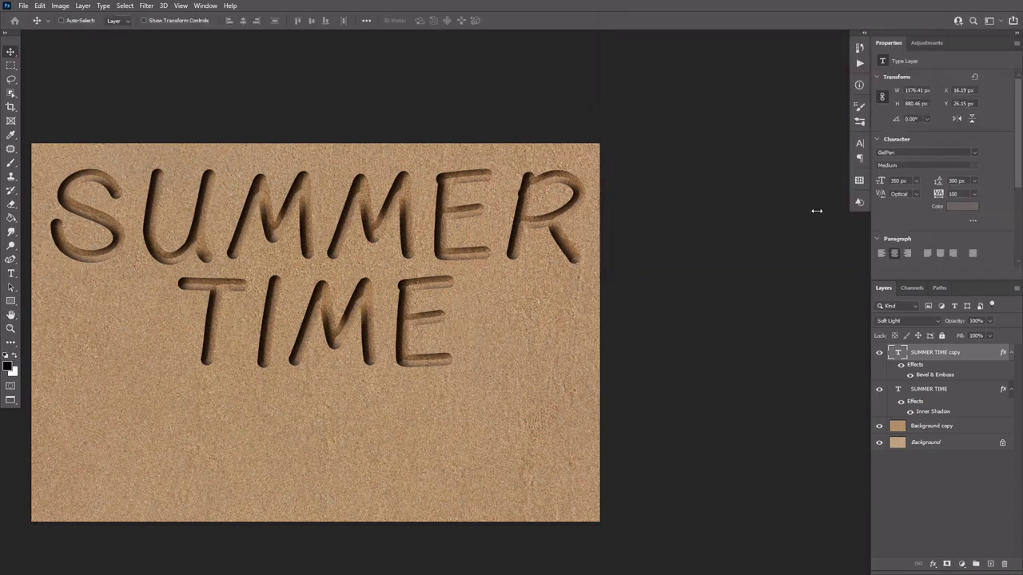
{"action": "right_click", "coordinate": [936, 353]}
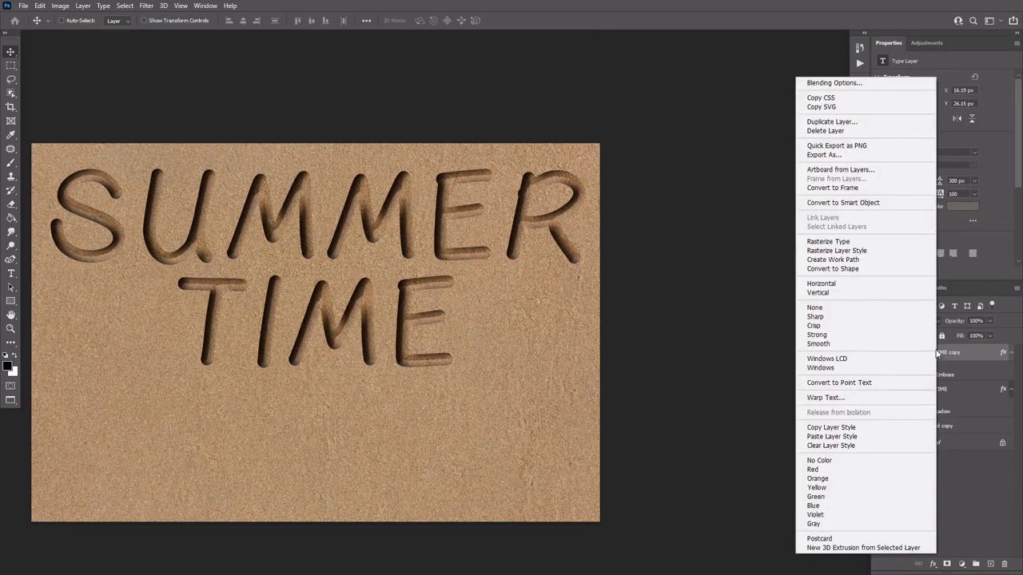
{"action": "left_click", "coordinate": [879, 259]}
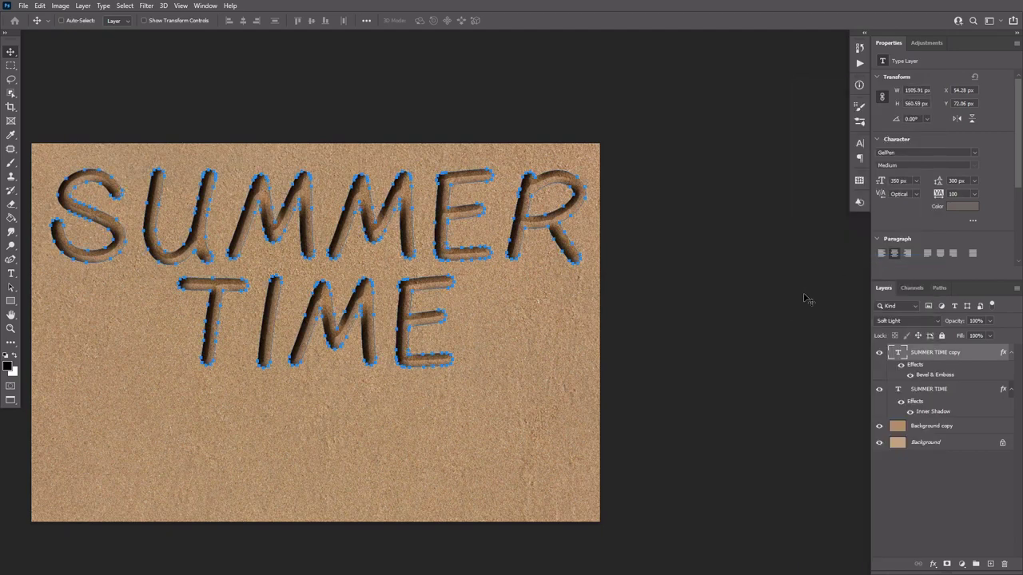
Step: Add a new empty layer and name it 1
{"action": "left_click", "coordinate": [990, 564]}
{"action": "double_click", "coordinate": [920, 352]}
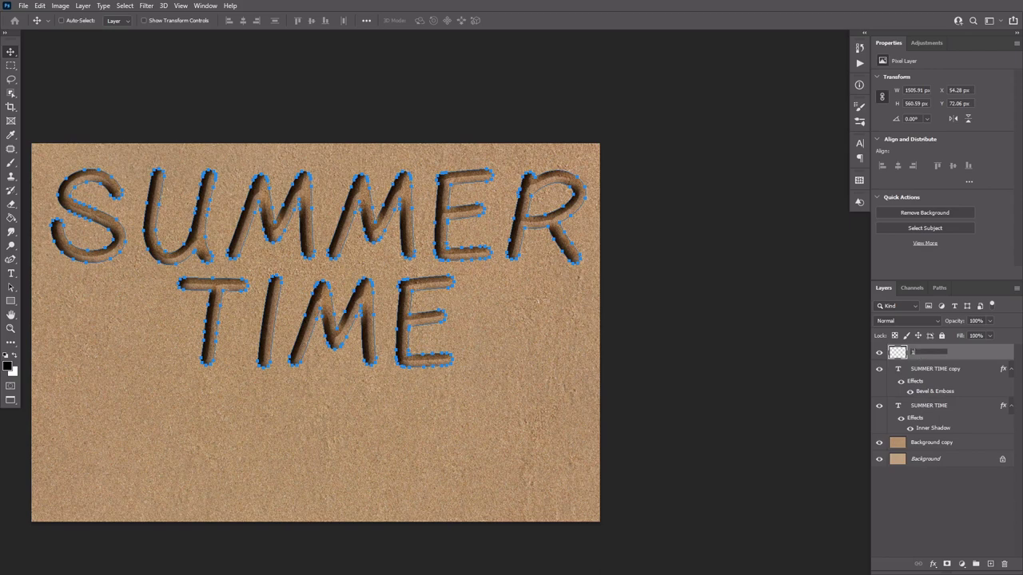
{"action": "type", "text": "1"}
{"action": "key", "text": "Return"}
Step: Use a hard round 25 px brush tip, 30% spacing, and 100% Shape Dynamics size and angle jitter
{"action": "key", "text": "b"}
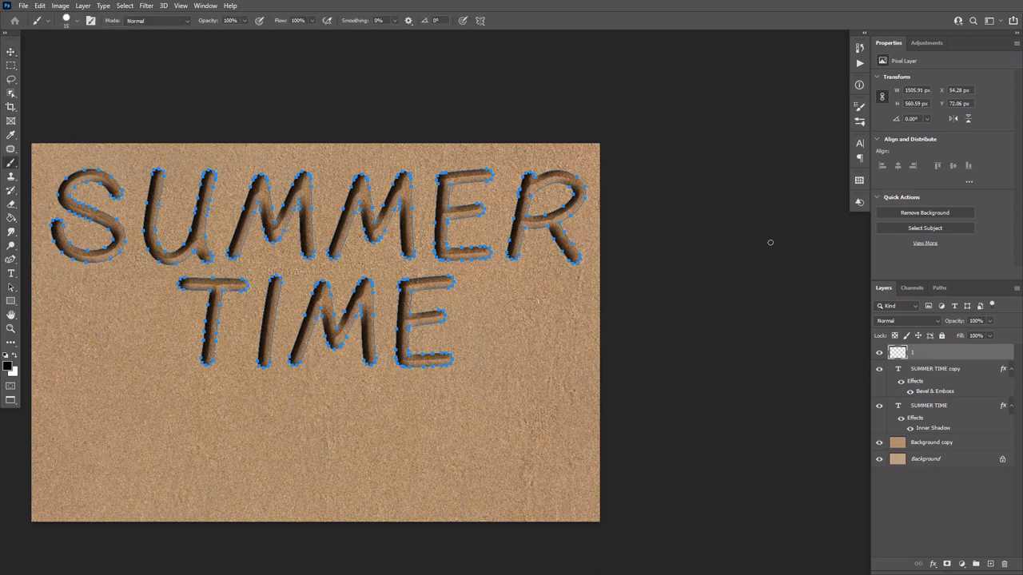
{"action": "left_click", "coordinate": [859, 106]}
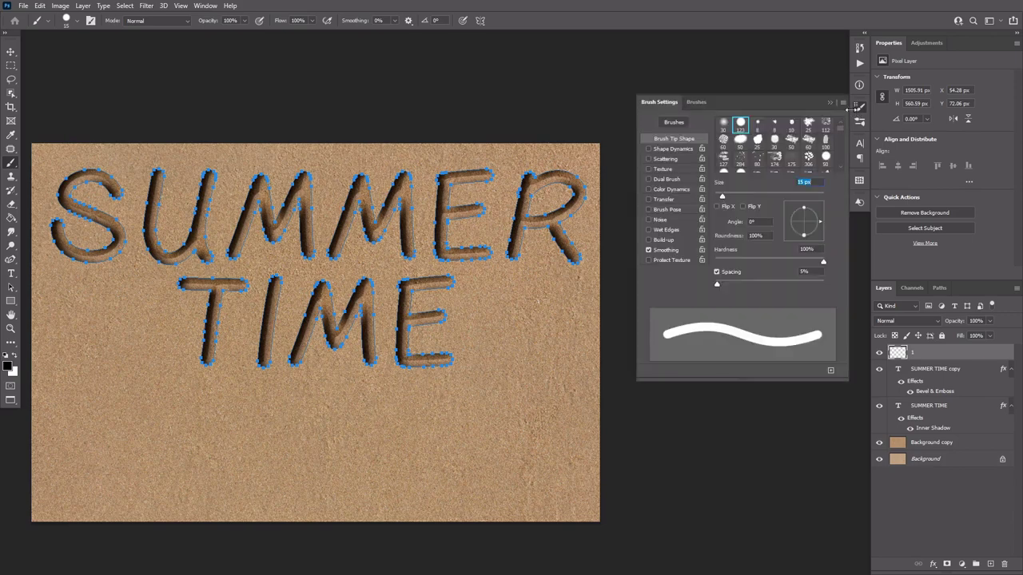
{"action": "left_click", "coordinate": [742, 124]}
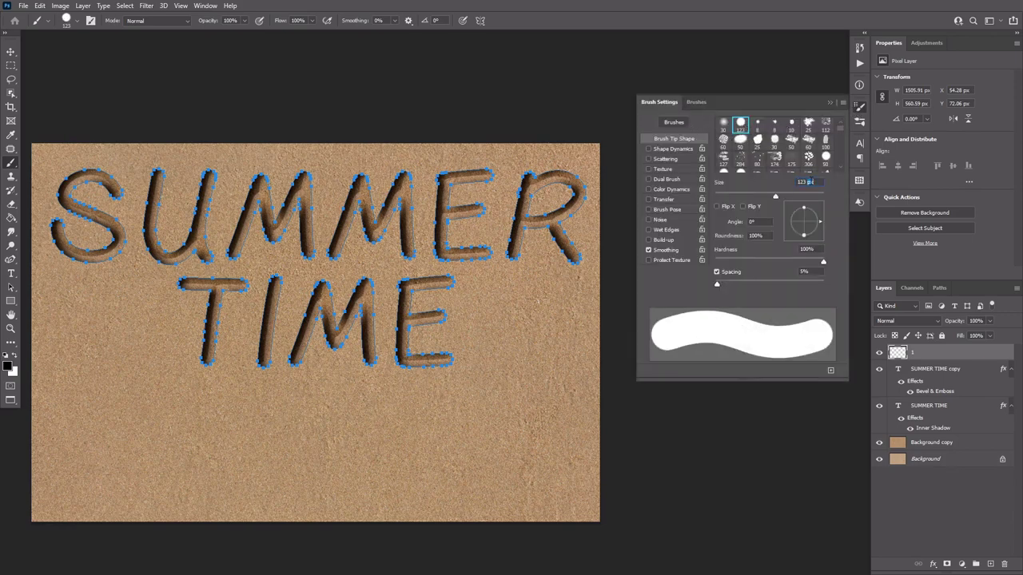
{"action": "type", "text": "25"}
{"action": "key", "text": "Return"}
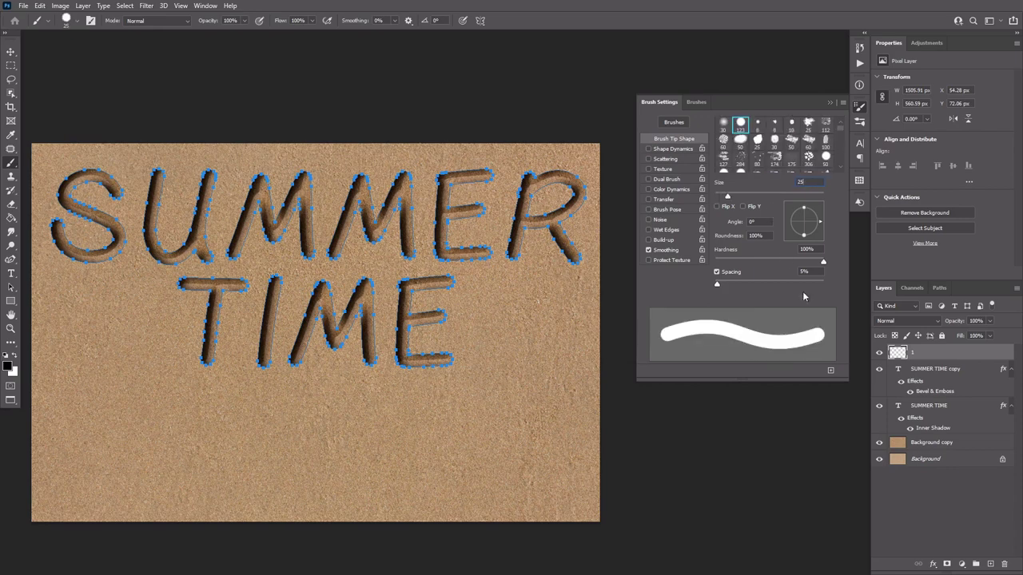
{"action": "left_click", "coordinate": [799, 272]}
{"action": "type", "text": "30"}
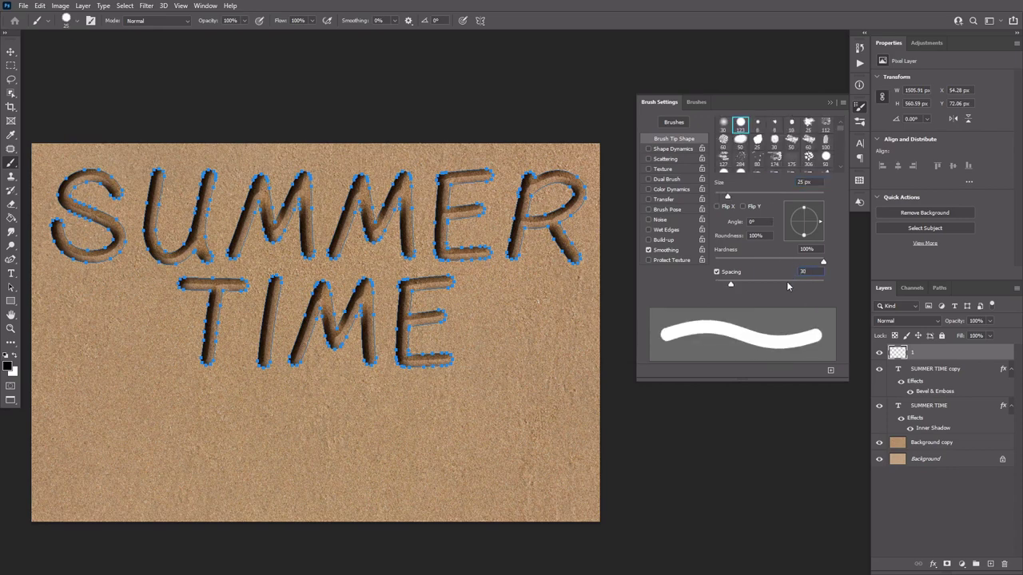
{"action": "left_click", "coordinate": [664, 149]}
{"action": "left_click_drag", "start_coordinate": [723, 134], "coordinate": [833, 134]}
{"action": "left_click_drag", "start_coordinate": [715, 215], "coordinate": [827, 214]}
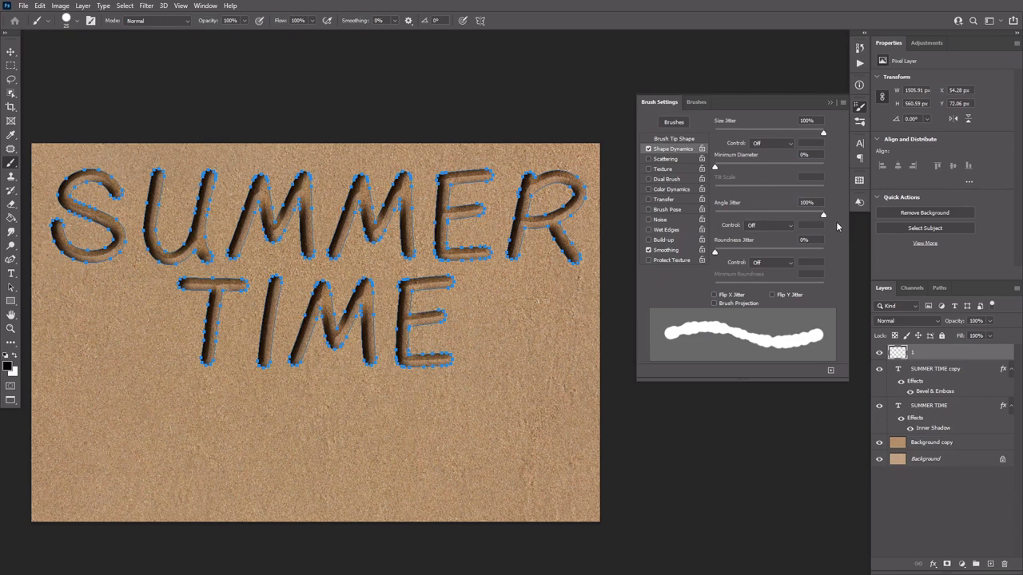
Step: Stroke the SUMMER TIME work path with the jittery brush on layer 1, then deselect the path
{"action": "left_click", "coordinate": [831, 103]}
{"action": "key", "text": "a"}
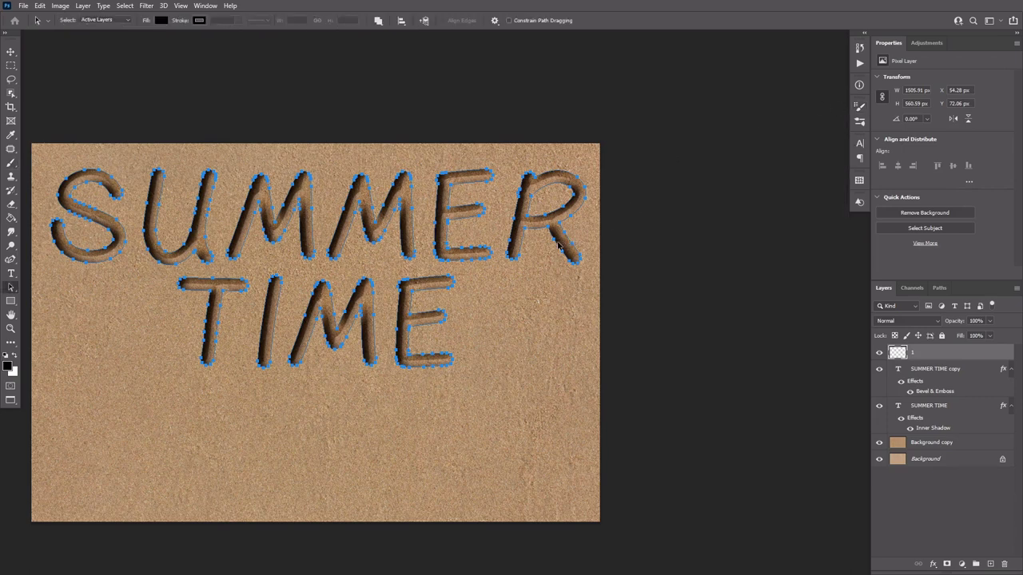
{"action": "right_click", "coordinate": [549, 251]}
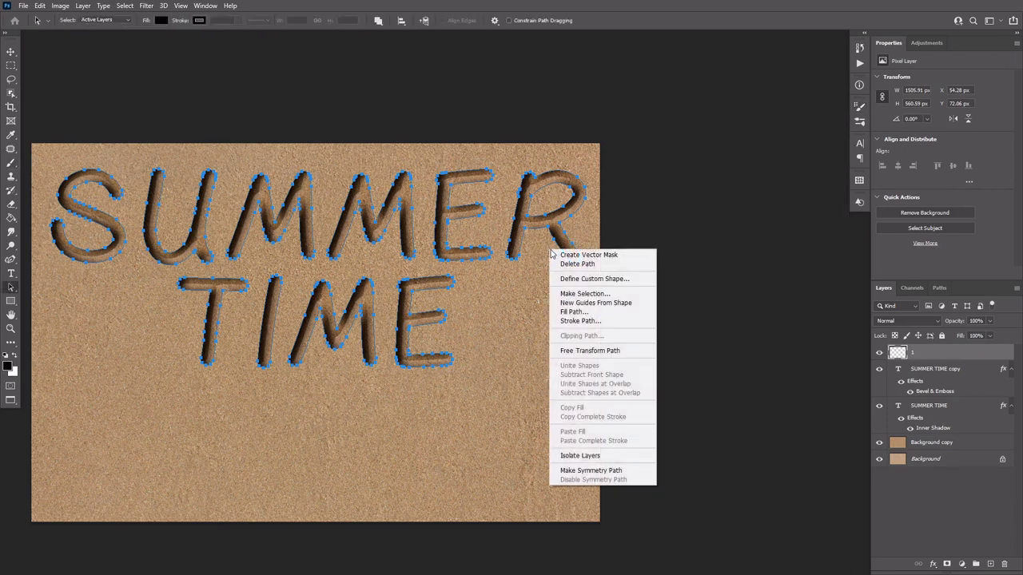
{"action": "left_click", "coordinate": [579, 320]}
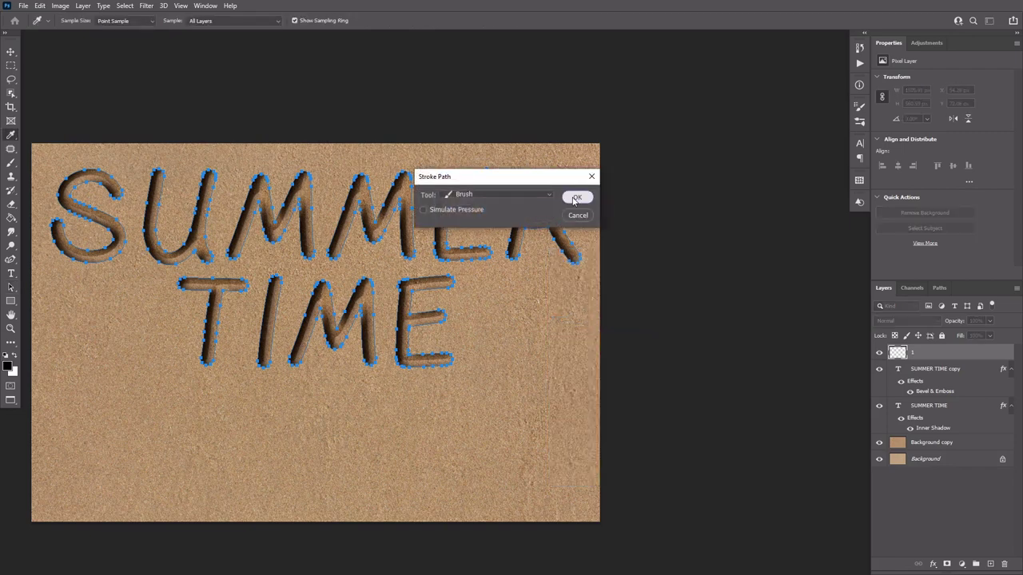
{"action": "left_click", "coordinate": [576, 198]}
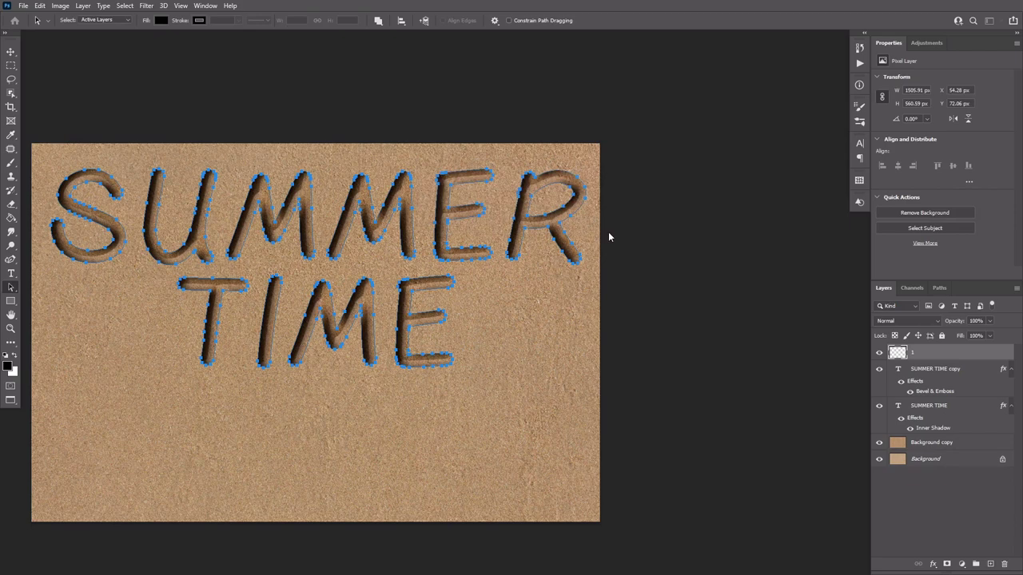
{"action": "left_click", "coordinate": [647, 262]}
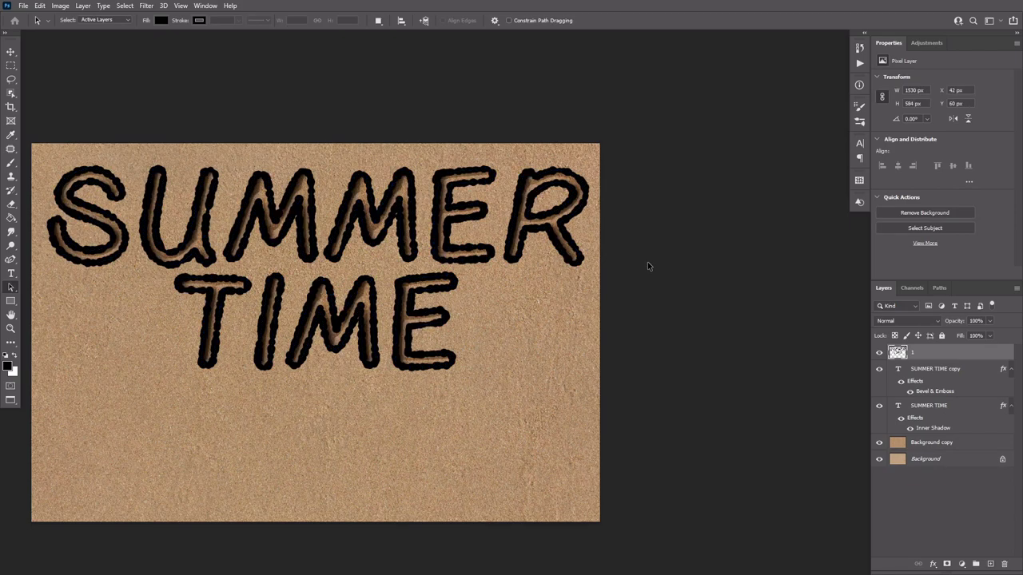
Step: Load layer 1's letter outlines as a selection and contract it by 3 pixels
{"action": "left_click", "coordinate": [897, 353], "text": "ctrl"}
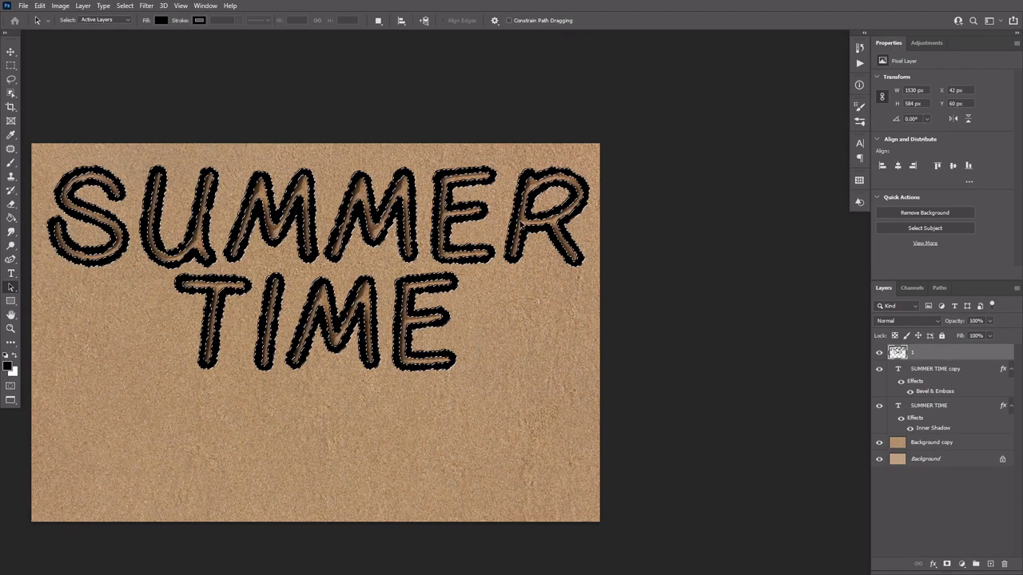
{"action": "left_click", "coordinate": [125, 5]}
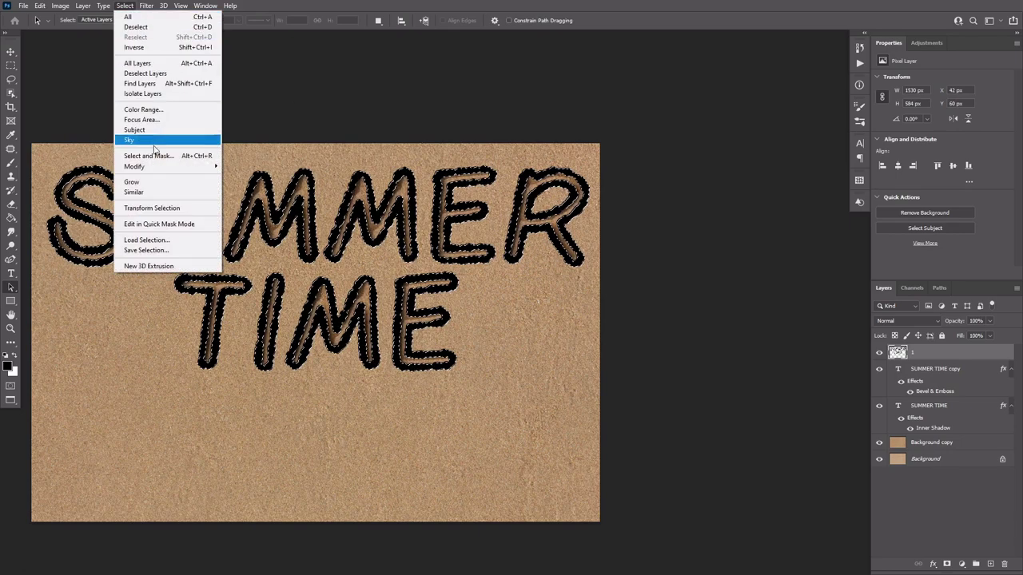
{"action": "left_click", "coordinate": [251, 196]}
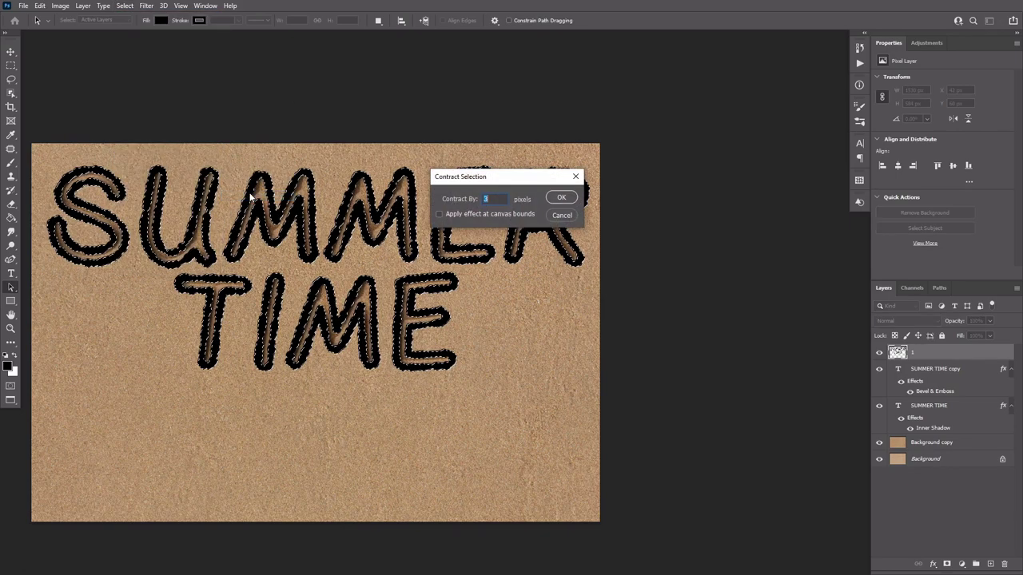
{"action": "left_click_drag", "start_coordinate": [484, 174], "coordinate": [489, 82]}
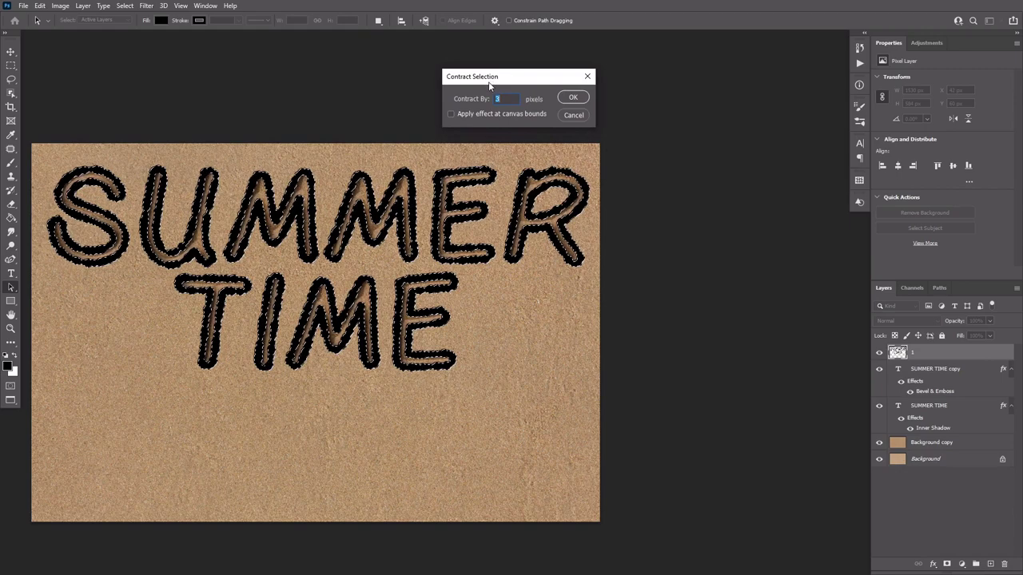
{"action": "left_click", "coordinate": [573, 96]}
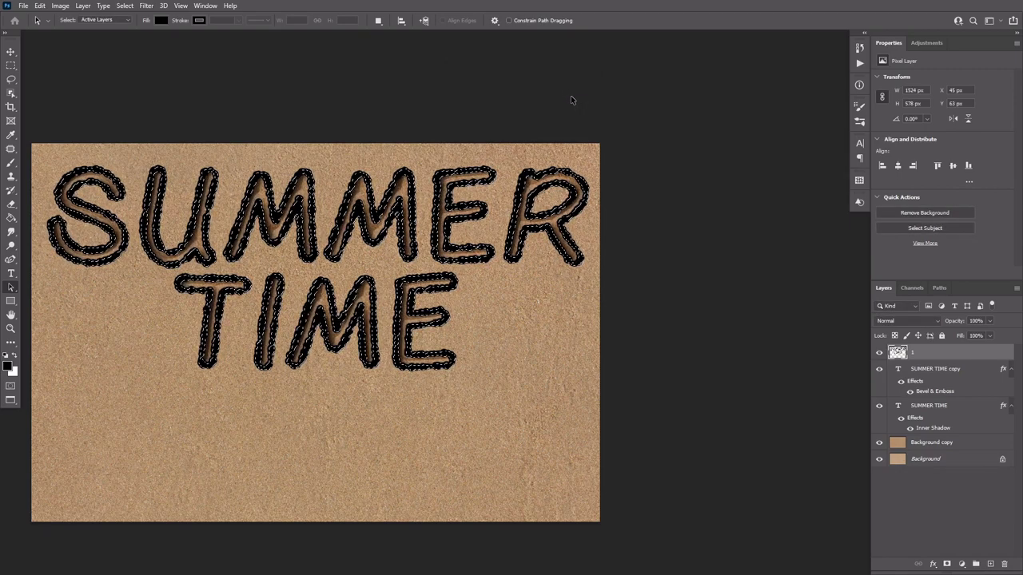
Step: Feather the contracted letter selection by 2 pixels
{"action": "left_click", "coordinate": [125, 5]}
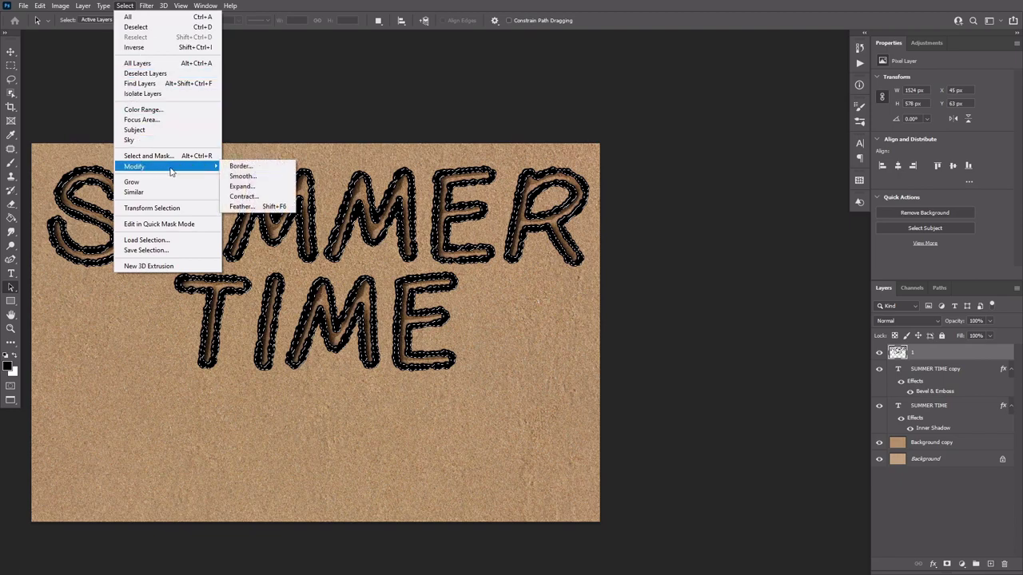
{"action": "left_click", "coordinate": [246, 206]}
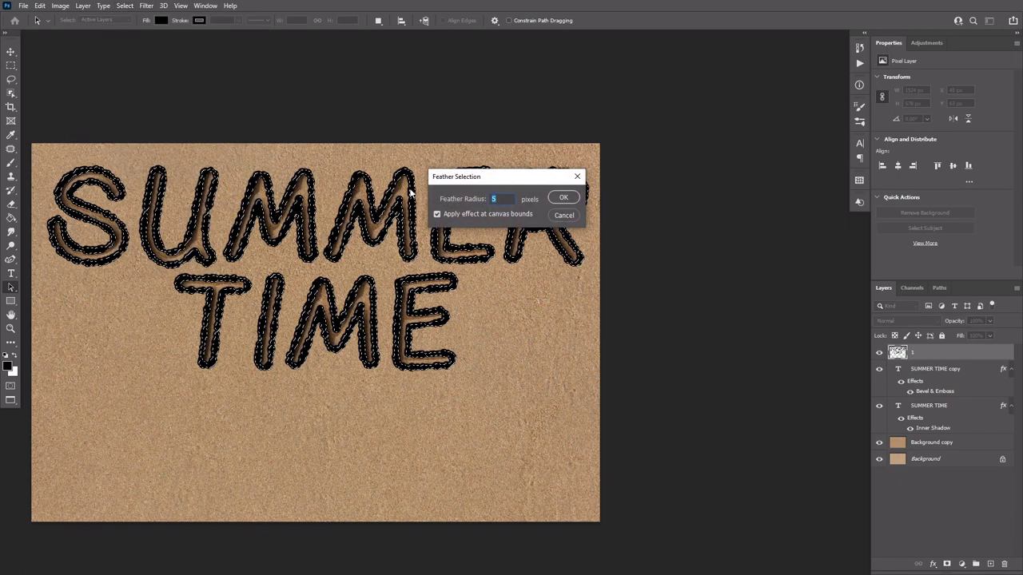
{"action": "left_click_drag", "start_coordinate": [472, 174], "coordinate": [472, 88]}
{"action": "type", "text": "2"}
{"action": "left_click", "coordinate": [589, 103]}
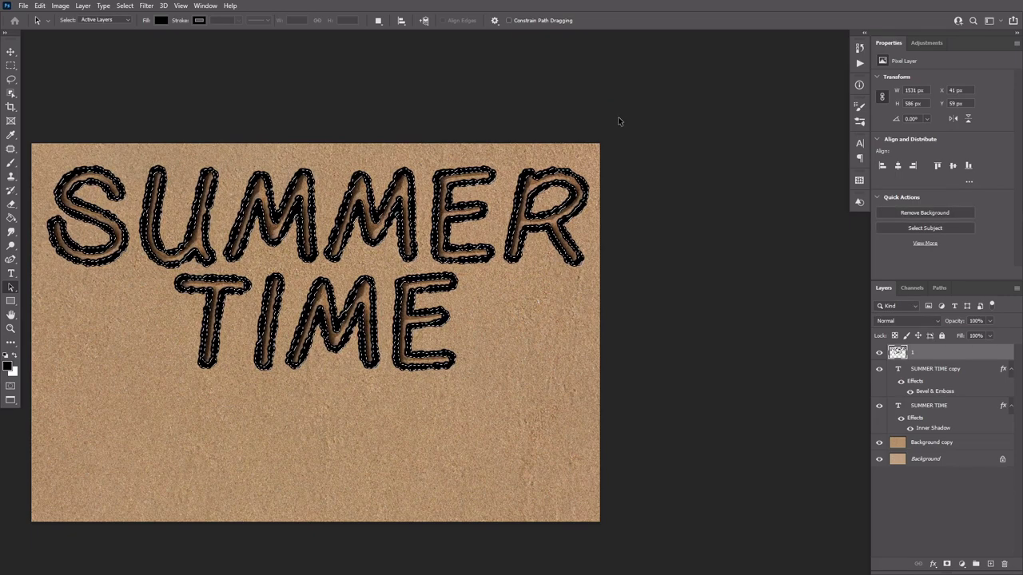
Step: Hide layer 1, copy the selected Background copy sand to Layer 1, and move it to the top
{"action": "left_click", "coordinate": [879, 352]}
{"action": "left_click", "coordinate": [936, 448]}
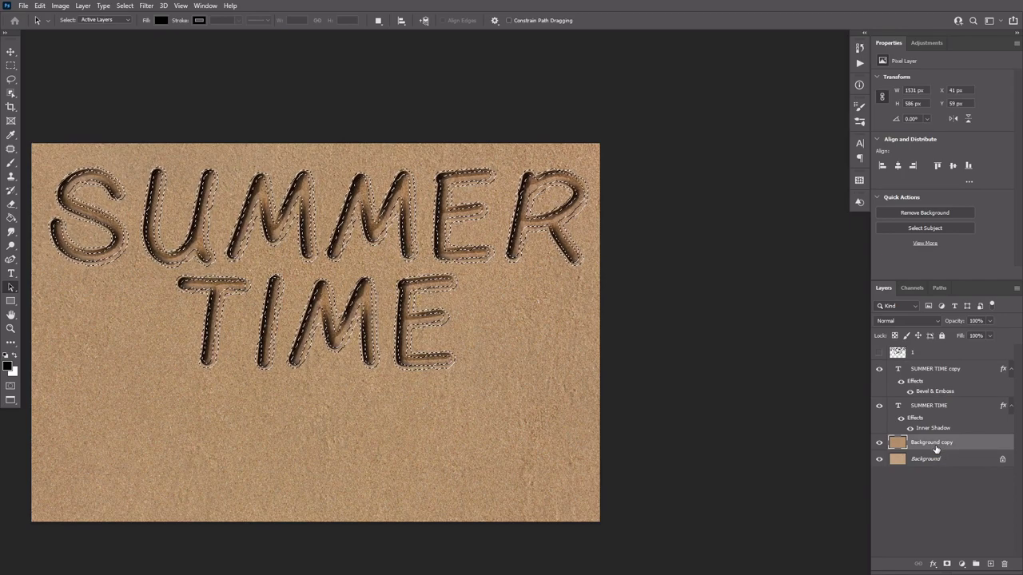
{"action": "key", "text": "ctrl+j"}
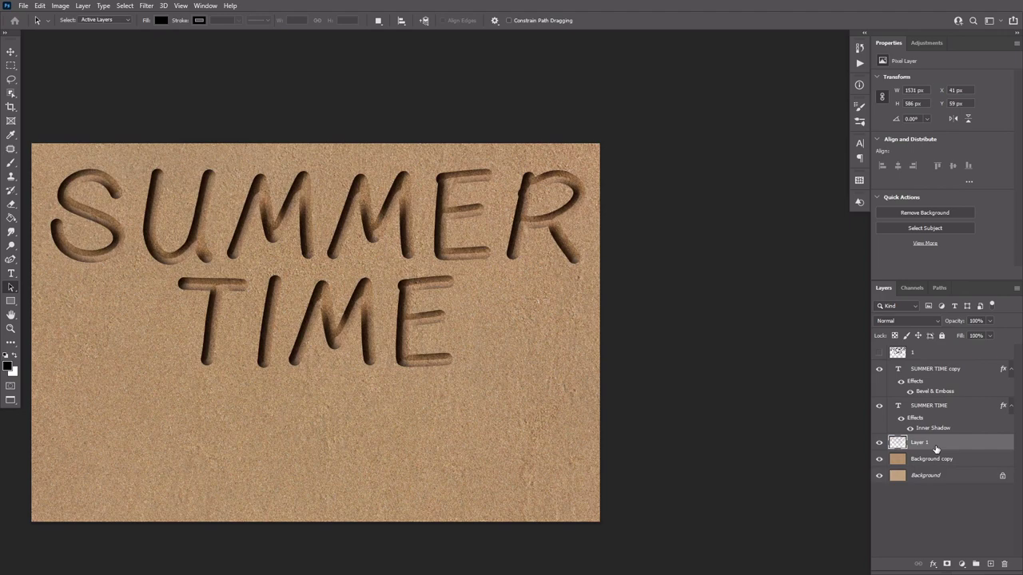
{"action": "left_click_drag", "start_coordinate": [935, 448], "coordinate": [936, 348]}
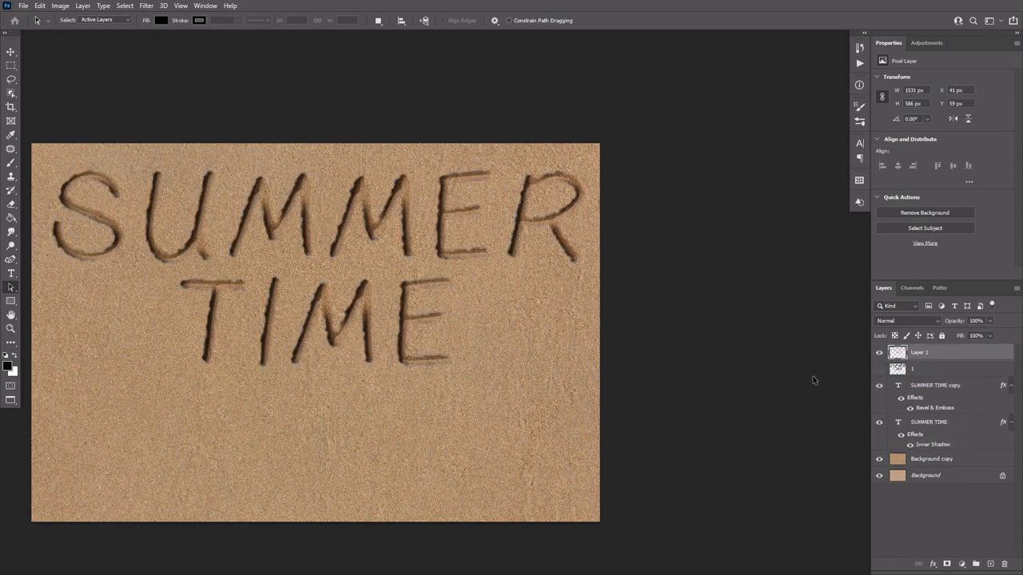
Step: Add a Smooth, Up-direction Bevel & Emboss of size 5 px to Layer 1
{"action": "left_click", "coordinate": [665, 65]}
{"action": "left_click", "coordinate": [810, 69]}
{"action": "left_click", "coordinate": [803, 69]}
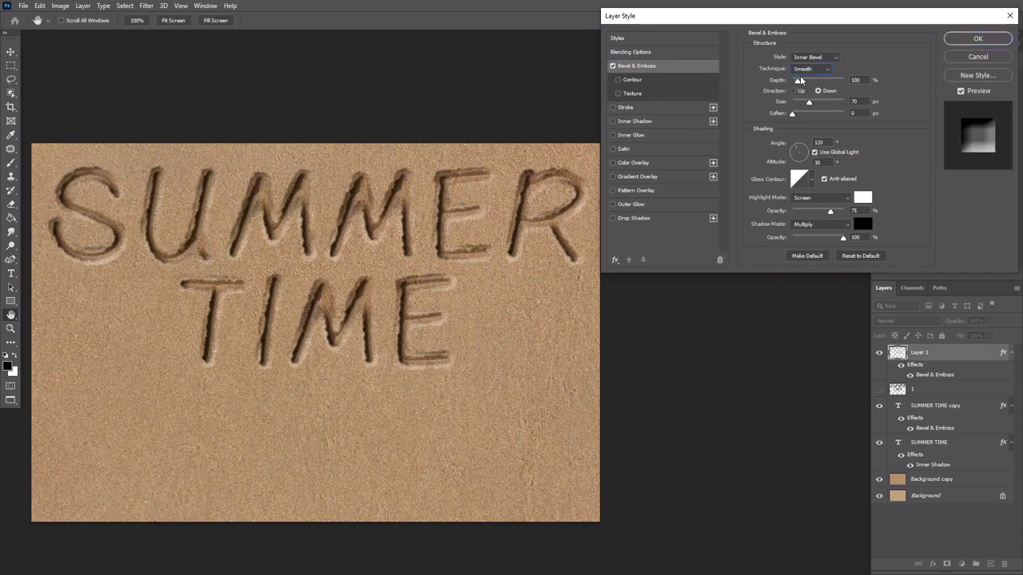
{"action": "left_click", "coordinate": [793, 90]}
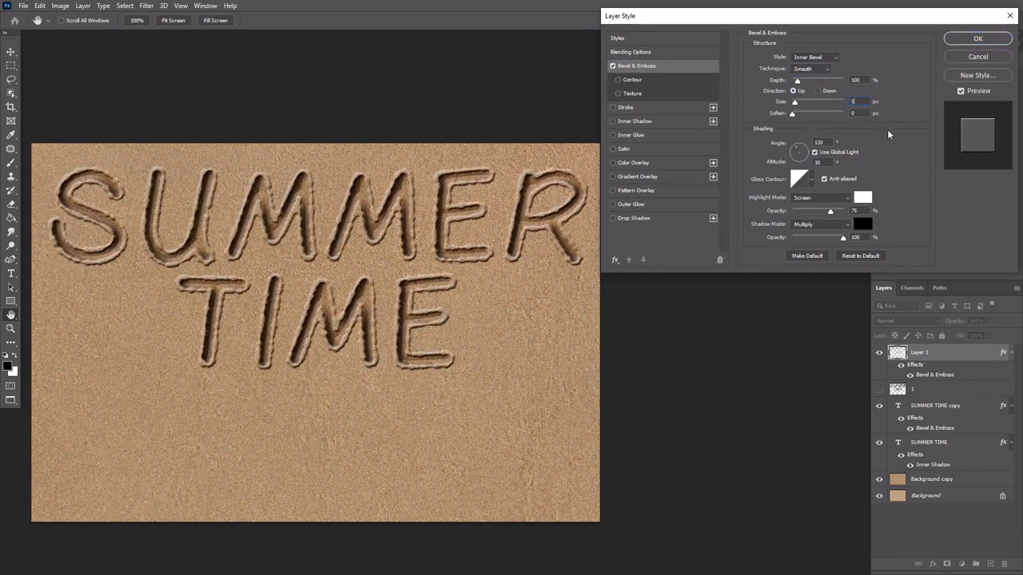
Step: Give the bevel tan highlight and shadow colours, with Soft Light highlights and Linear Burn shadows
{"action": "left_click", "coordinate": [862, 198]}
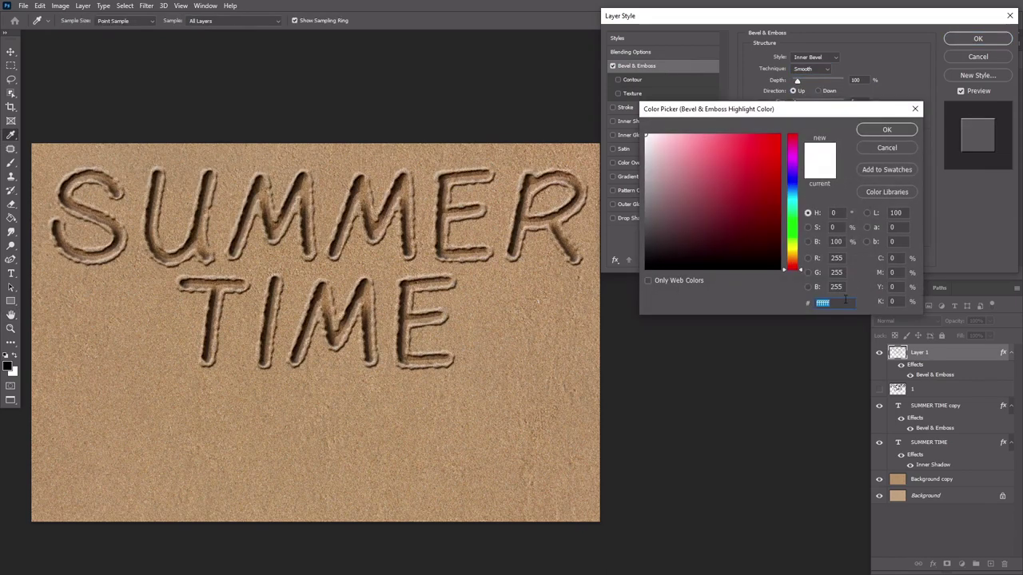
{"action": "mouse_move", "coordinate": [792, 268]}
{"action": "left_mouse_down"}
{"action": "mouse_move", "coordinate": [792, 178]}
{"action": "mouse_move", "coordinate": [792, 257]}
{"action": "left_mouse_up"}
{"action": "left_click", "coordinate": [886, 129]}
{"action": "left_click", "coordinate": [863, 219]}
{"action": "left_click", "coordinate": [666, 155]}
{"action": "left_click", "coordinate": [886, 130]}
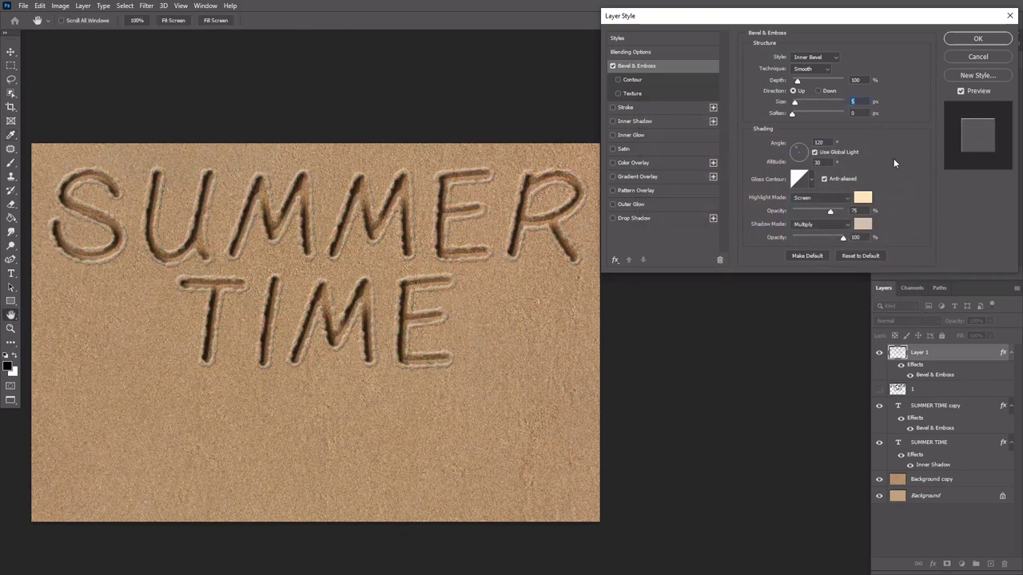
{"action": "left_click", "coordinate": [839, 225]}
{"action": "left_click", "coordinate": [924, 238]}
{"action": "left_click", "coordinate": [842, 199]}
{"action": "left_click", "coordinate": [803, 334]}
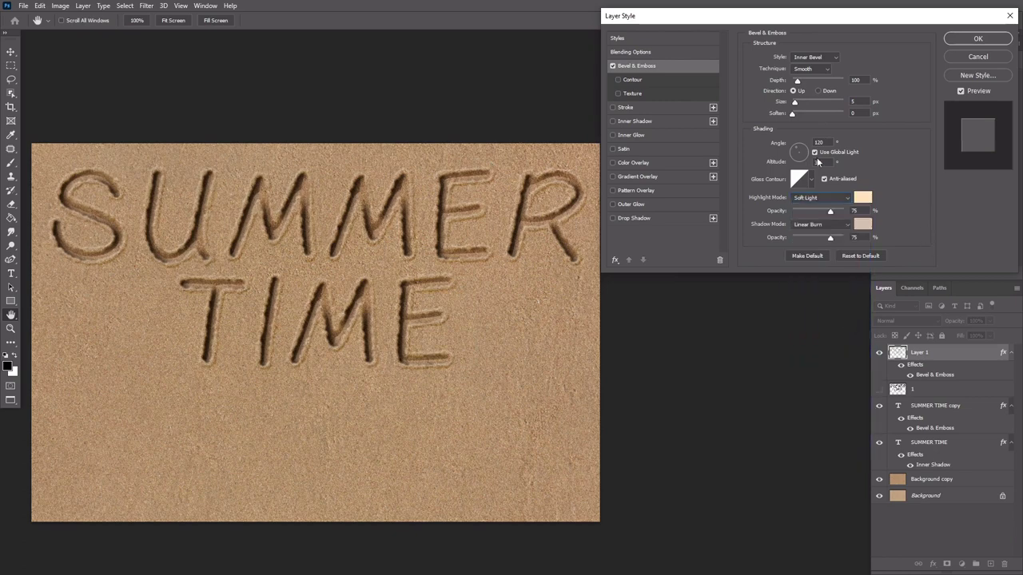
Step: Enable a Linear contour and a Nature Patterns texture, then apply the layer style
{"action": "left_click", "coordinate": [630, 79]}
{"action": "left_click", "coordinate": [793, 61]}
{"action": "double_click", "coordinate": [728, 86]}
{"action": "left_click", "coordinate": [663, 94]}
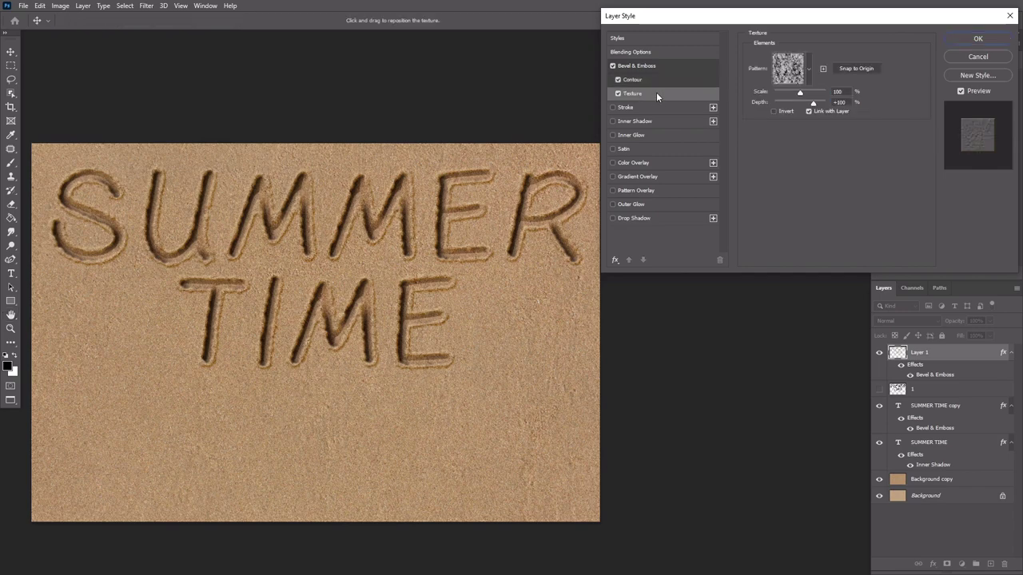
{"action": "left_click", "coordinate": [805, 67]}
{"action": "left_click", "coordinate": [732, 147]}
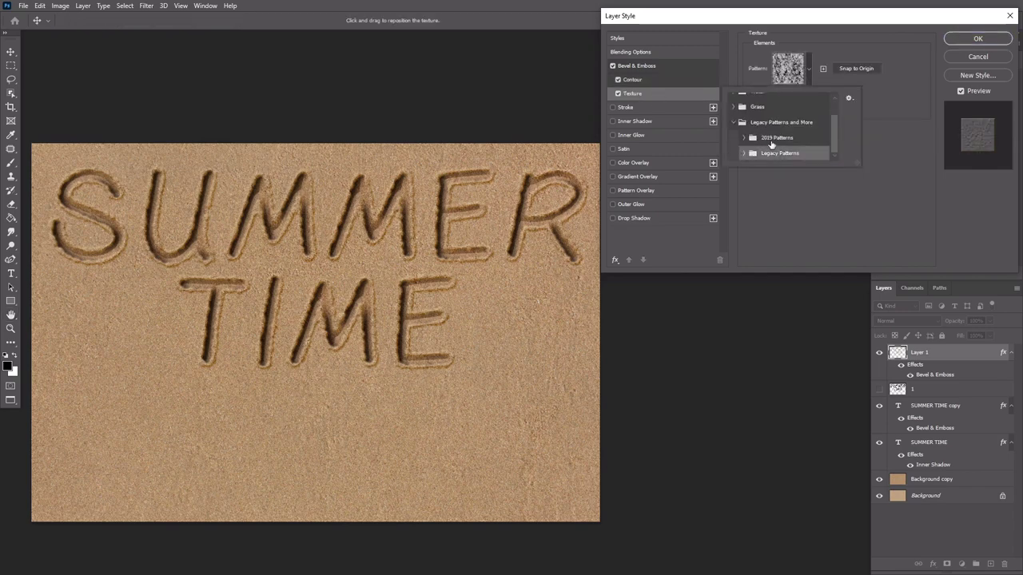
{"action": "left_click", "coordinate": [742, 153]}
{"action": "scroll", "coordinate": [775, 136], "scroll_direction": "down", "scroll_amount": 3}
{"action": "left_click", "coordinate": [761, 124]}
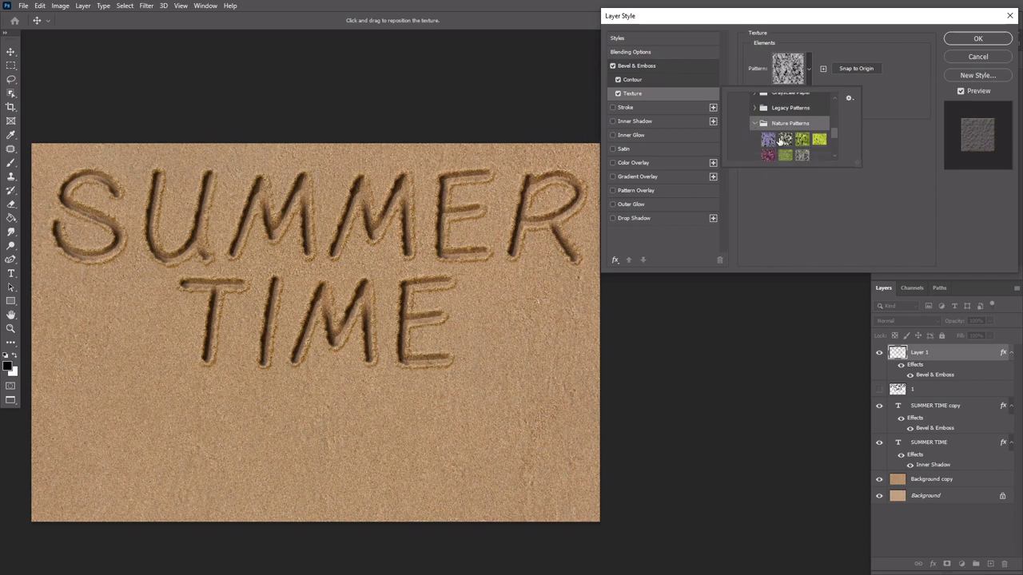
{"action": "left_click", "coordinate": [894, 141]}
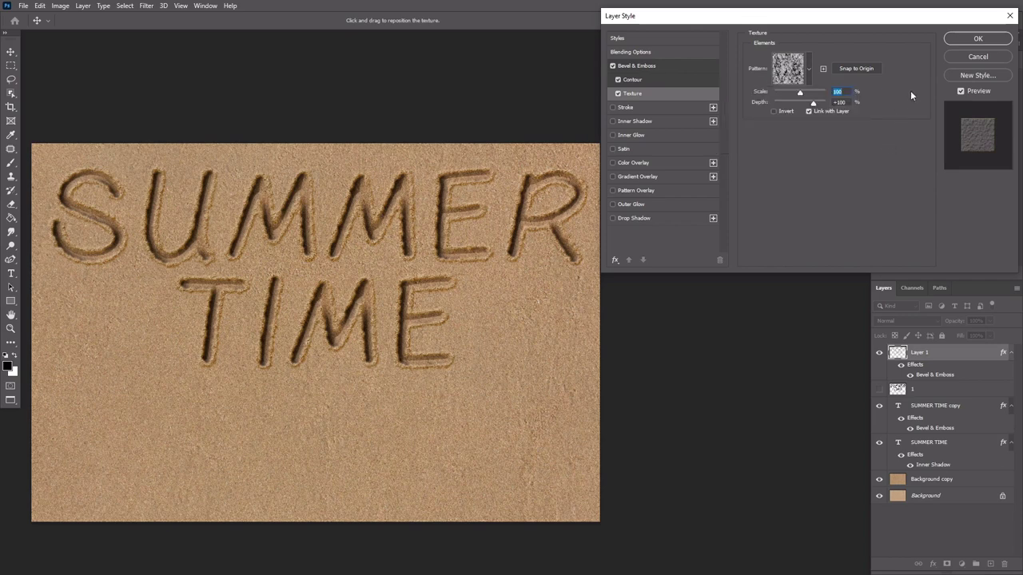
{"action": "left_click", "coordinate": [962, 40]}
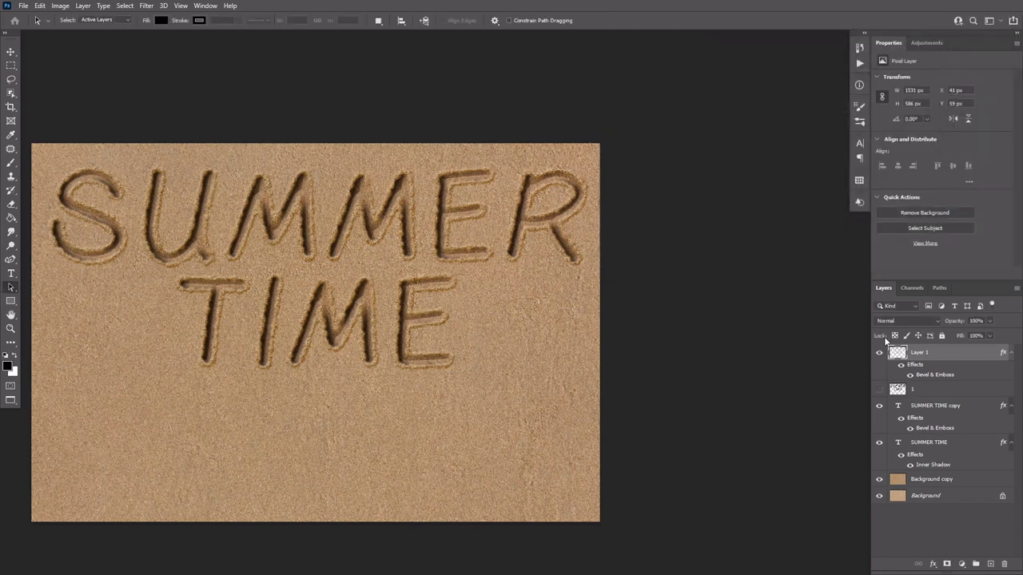
Step: Load layer 1's letter shapes as a selection and expand it by 7 pixels
{"action": "left_click", "coordinate": [897, 388], "text": "ctrl"}
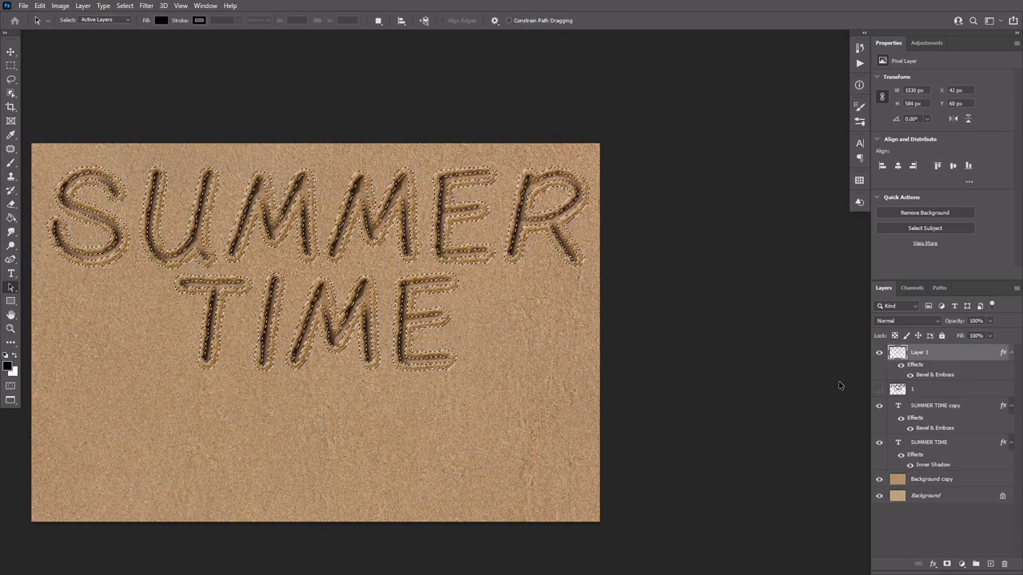
{"action": "left_click", "coordinate": [125, 5]}
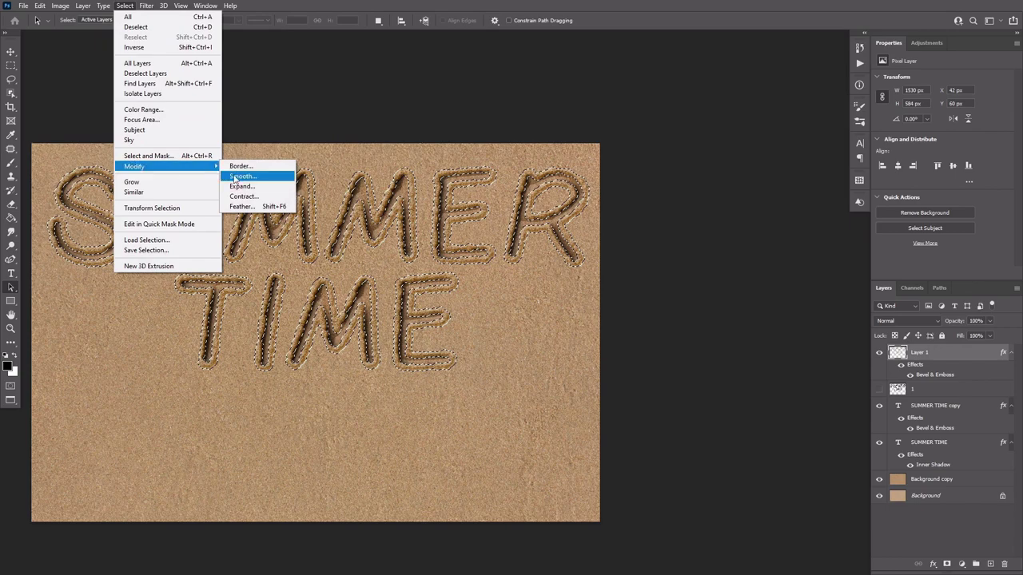
{"action": "left_click", "coordinate": [241, 186]}
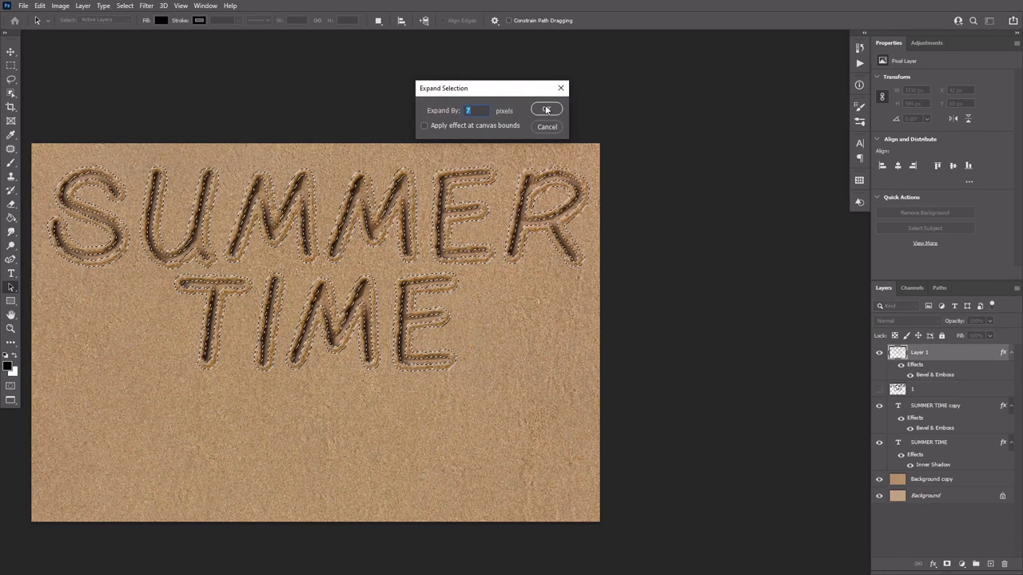
{"action": "left_click", "coordinate": [545, 109]}
Step: Feather the expanded selection by 1 pixel
{"action": "left_click", "coordinate": [125, 6]}
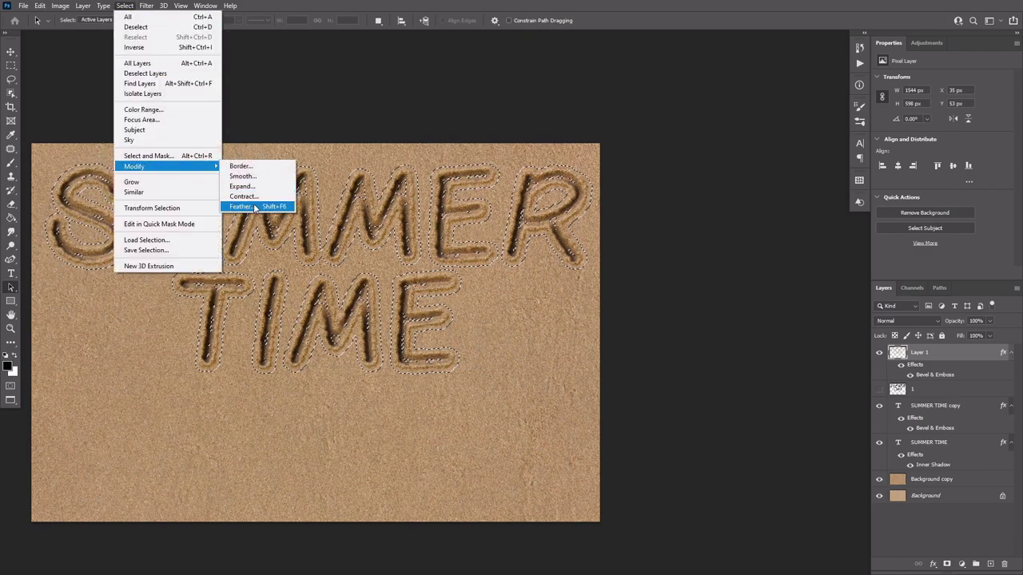
{"action": "left_click", "coordinate": [255, 207]}
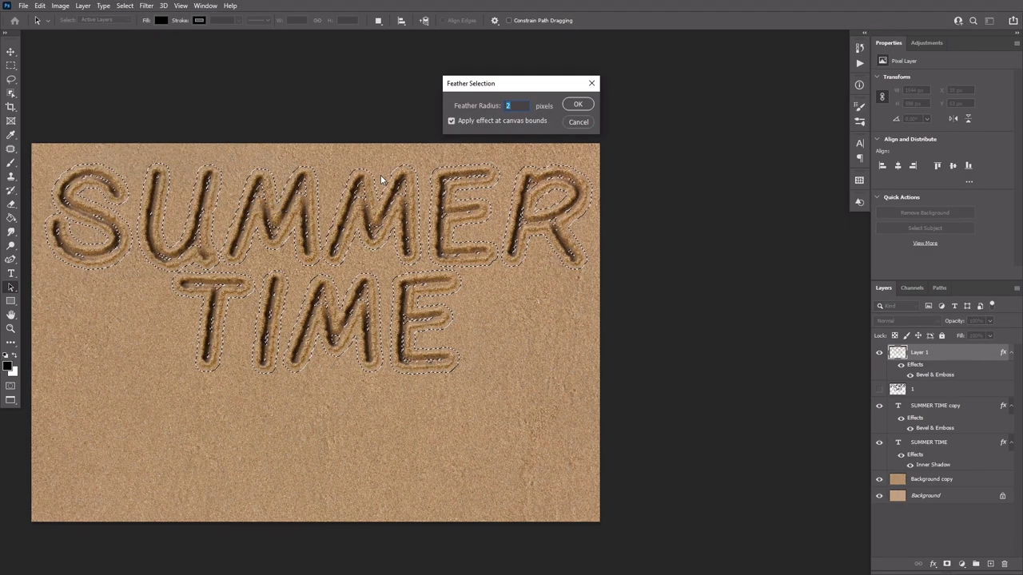
{"action": "type", "text": "1"}
{"action": "left_click", "coordinate": [579, 104]}
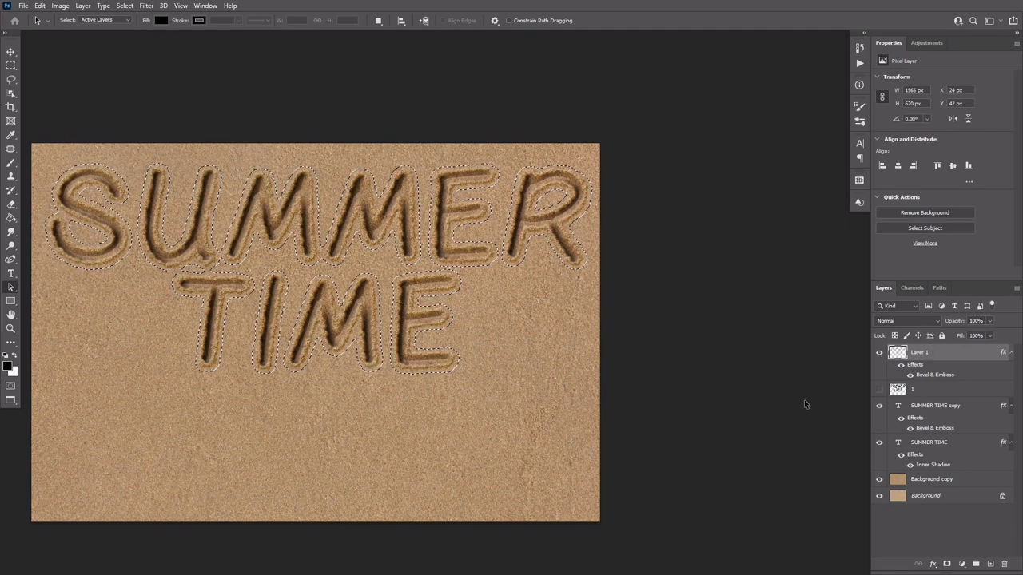
Step: Copy the selected area of the Background layer to Layer 2 and move it above Background copy
{"action": "left_click", "coordinate": [932, 496]}
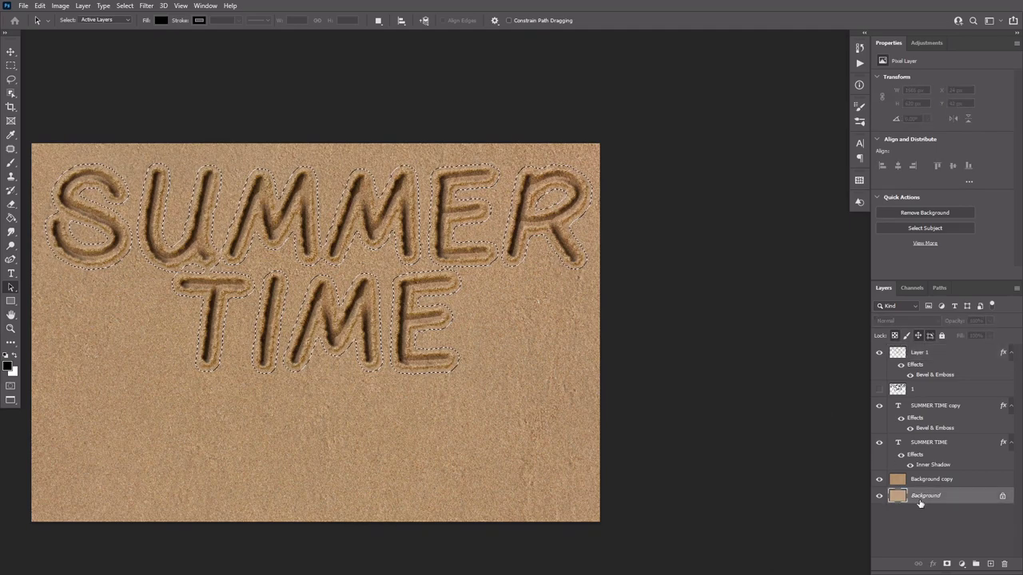
{"action": "key", "text": "ctrl+j"}
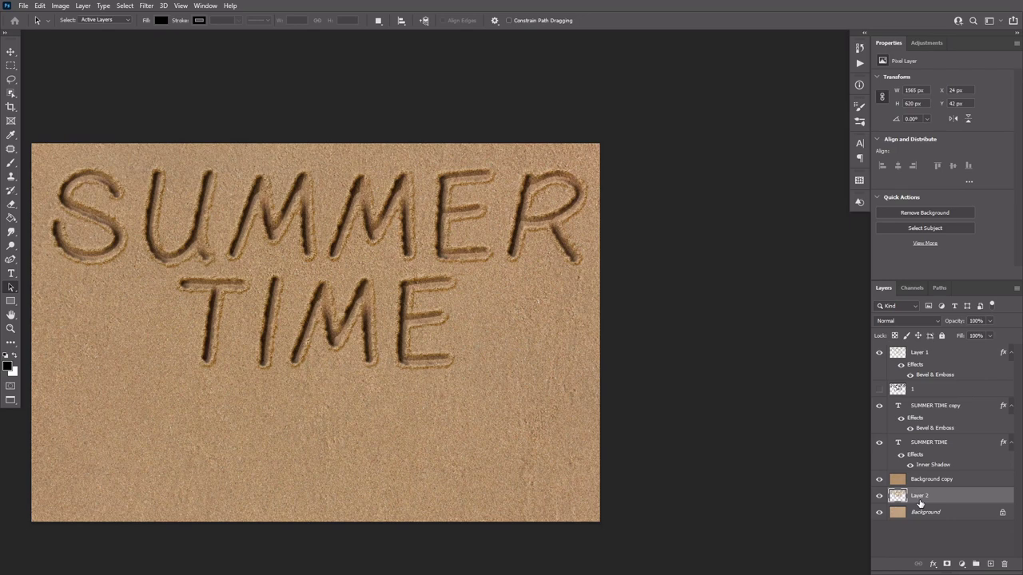
{"action": "left_click_drag", "start_coordinate": [918, 502], "coordinate": [919, 475]}
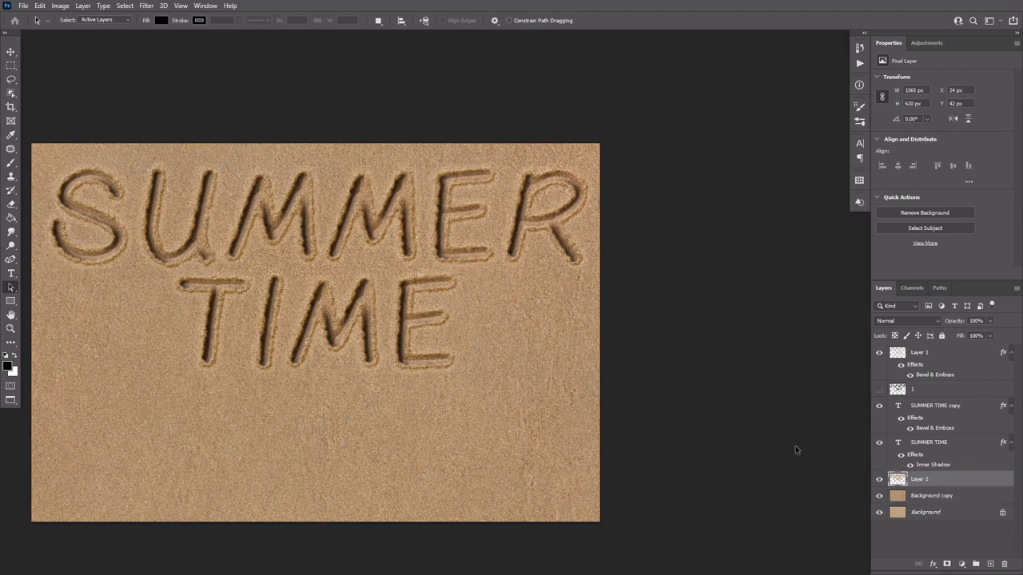
Step: Add a Linear Burn drop shadow in e8e3dc to Layer 2 with 19 px distance and 18 px size
{"action": "double_click", "coordinate": [966, 481]}
{"action": "left_click", "coordinate": [668, 219]}
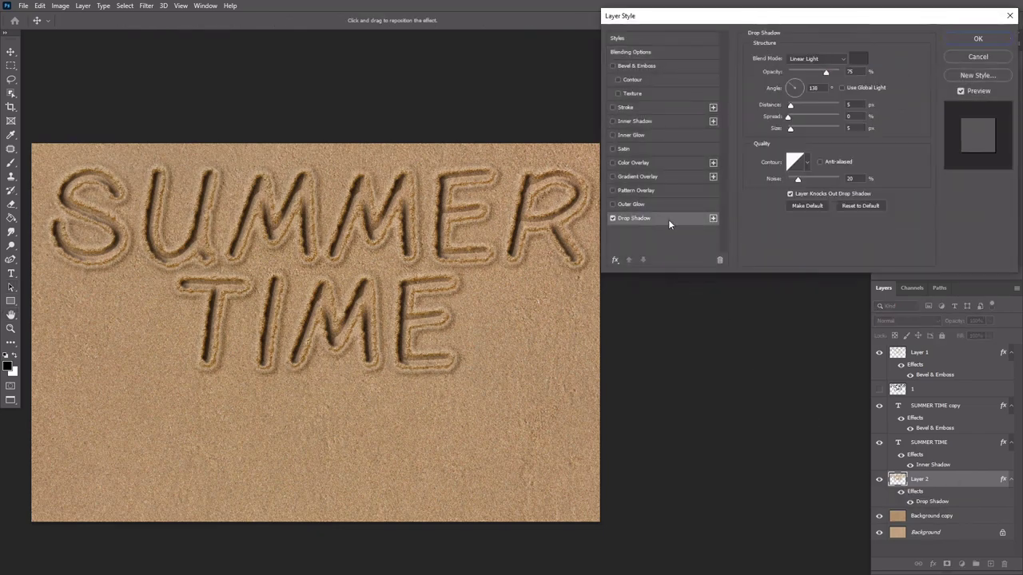
{"action": "left_click", "coordinate": [805, 59]}
{"action": "left_click", "coordinate": [808, 114]}
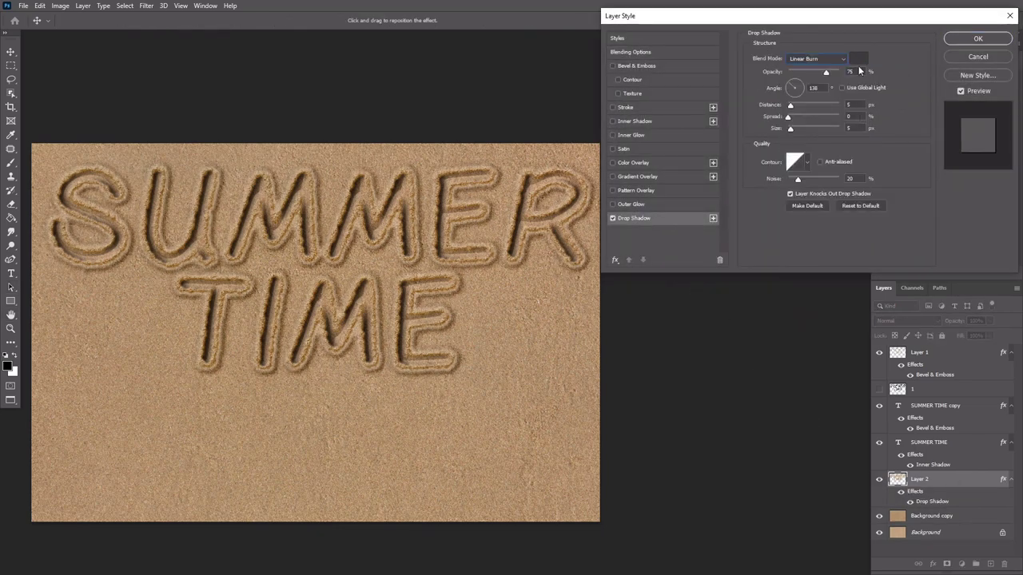
{"action": "left_click", "coordinate": [859, 60]}
{"action": "type", "text": "e8e3dc"}
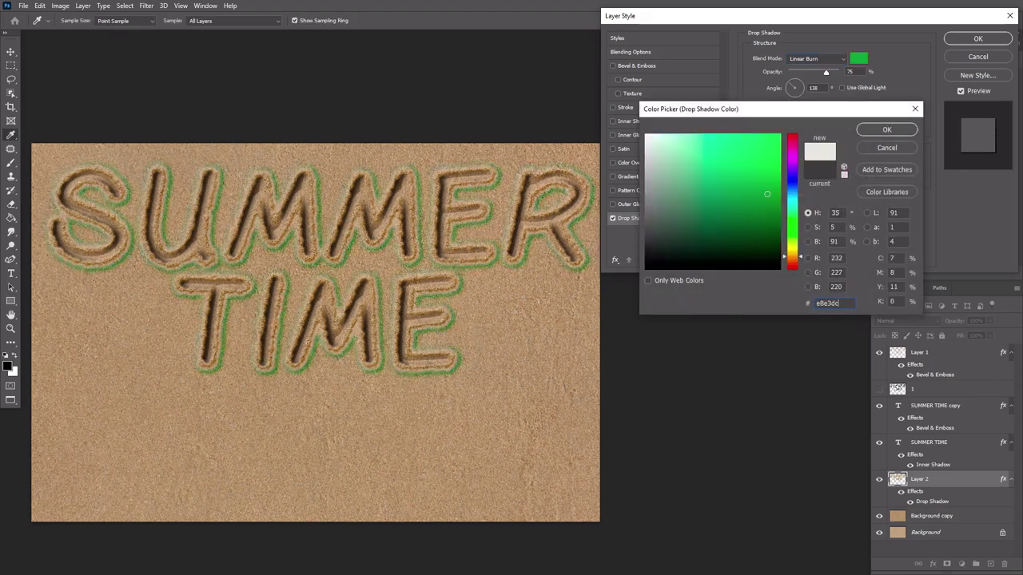
{"action": "left_click", "coordinate": [887, 131]}
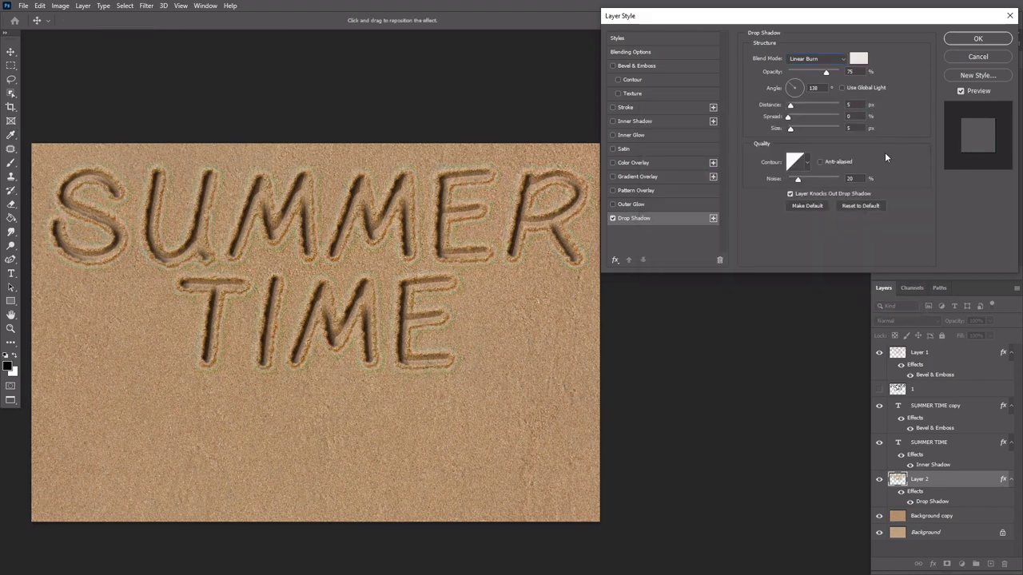
{"action": "type", "text": "19"}
{"action": "key", "text": "Tab"}
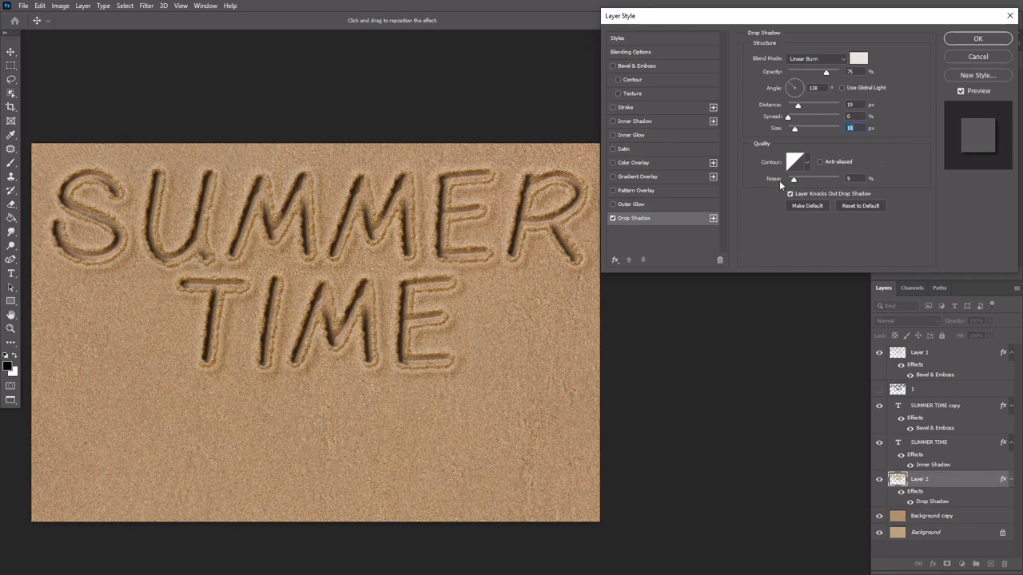
{"action": "key", "text": "Return"}
Step: Set the brush to 15 px with full roundness jitter and 354% scattering
{"action": "key", "text": "b"}
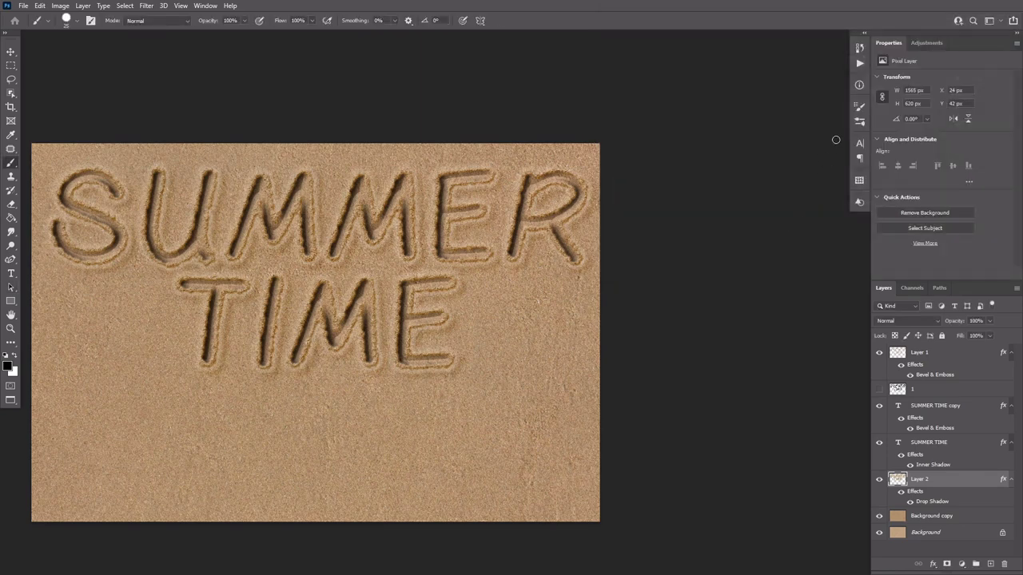
{"action": "left_click", "coordinate": [859, 108]}
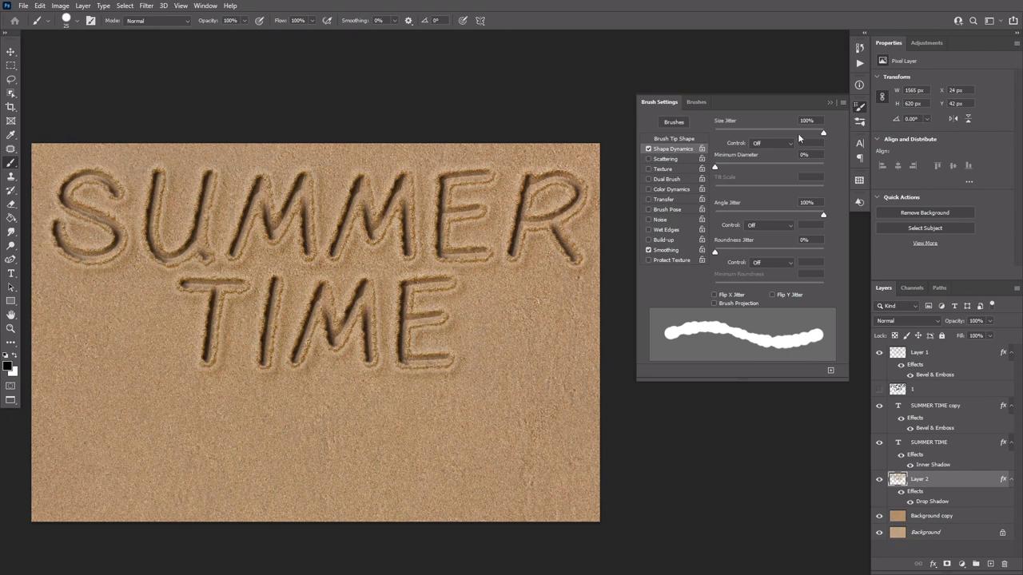
{"action": "left_click", "coordinate": [669, 139]}
{"action": "left_click", "coordinate": [814, 180]}
{"action": "type", "text": "15"}
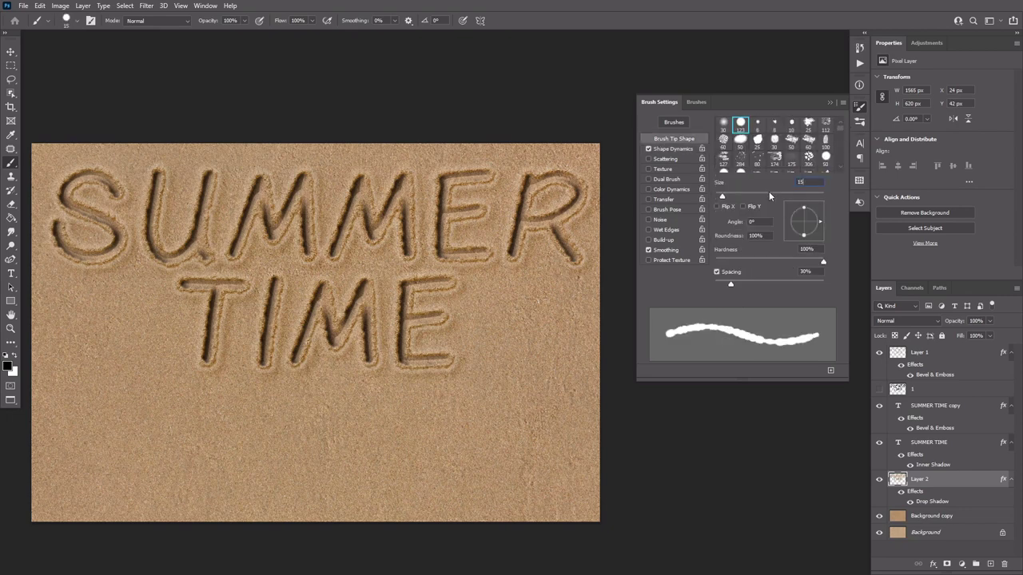
{"action": "type", "text": "4"}
{"action": "left_click", "coordinate": [686, 151]}
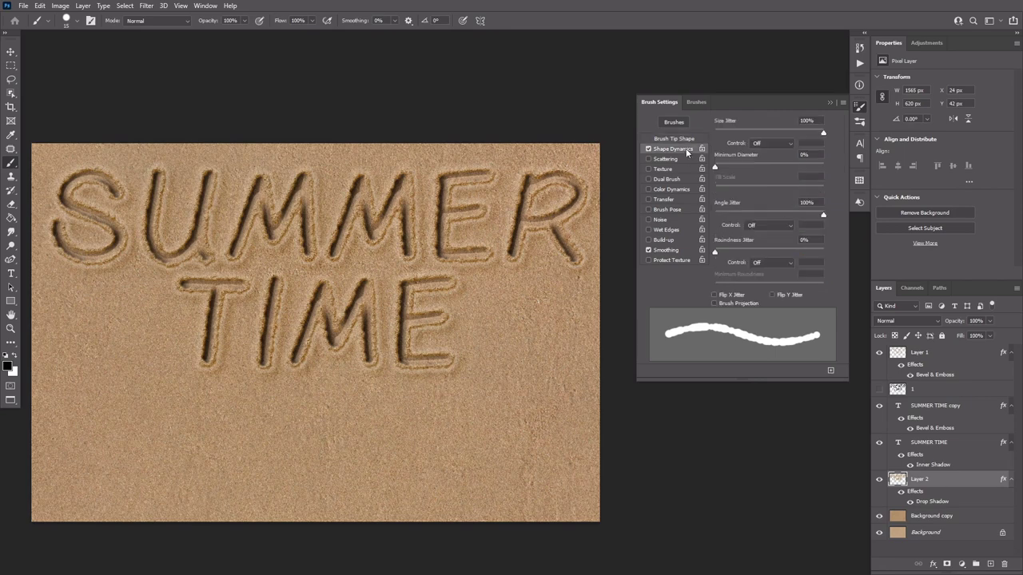
{"action": "left_click_drag", "start_coordinate": [714, 252], "coordinate": [840, 256]}
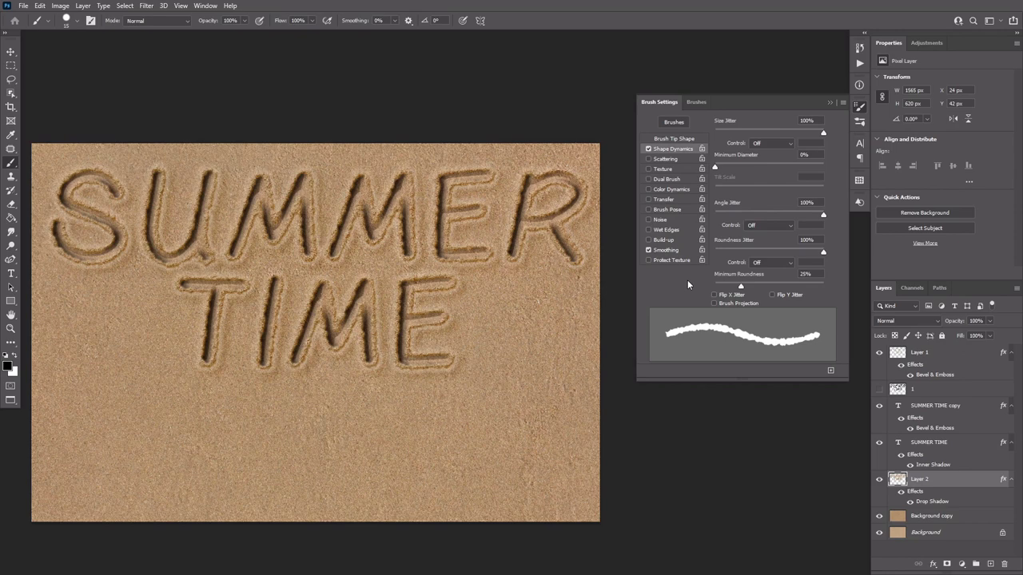
{"action": "left_click", "coordinate": [677, 159]}
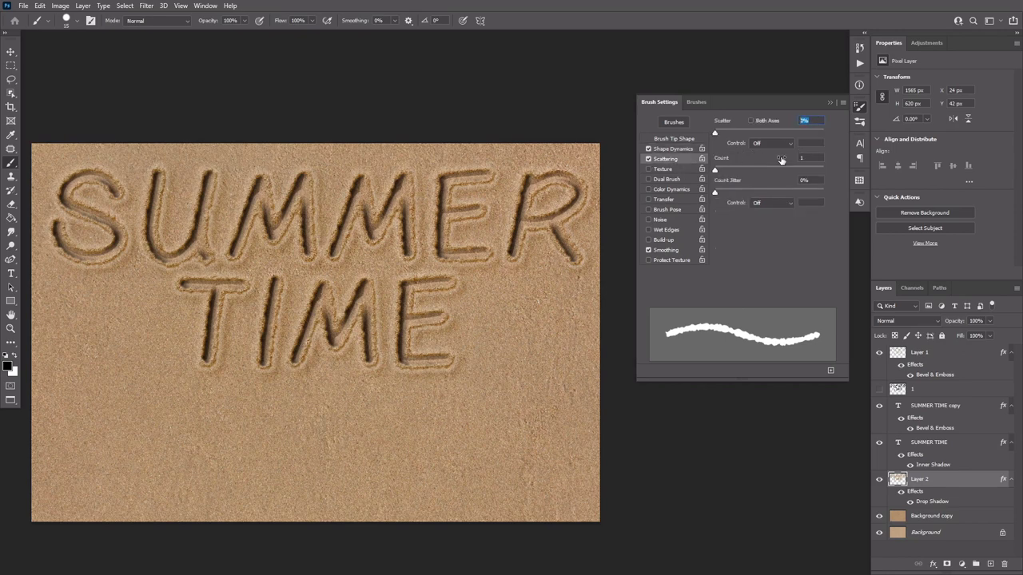
{"action": "type", "text": "354"}
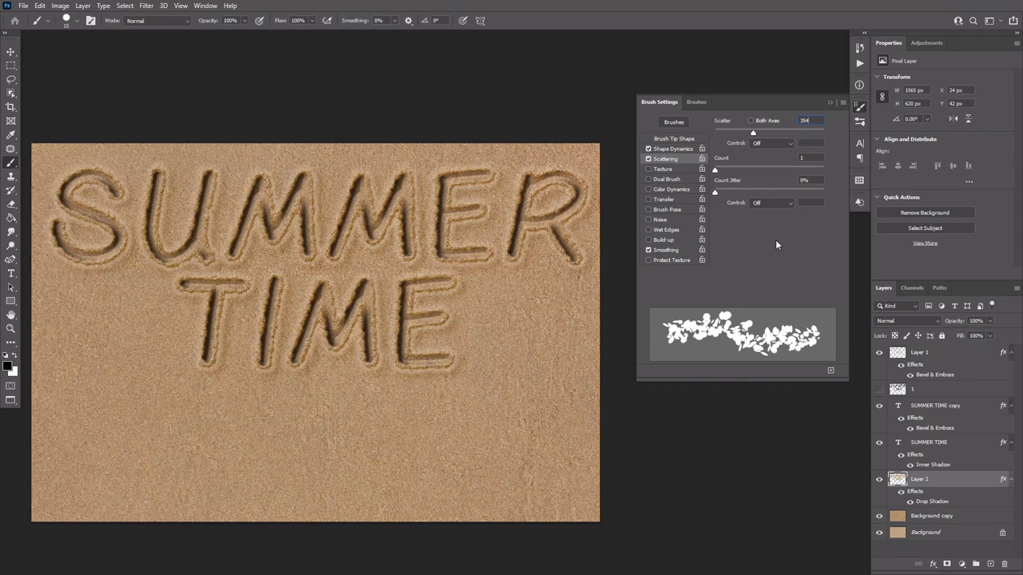
{"action": "left_click", "coordinate": [807, 179]}
Step: Create a work path from the SUMMER TIME text layer
{"action": "left_click", "coordinate": [829, 102]}
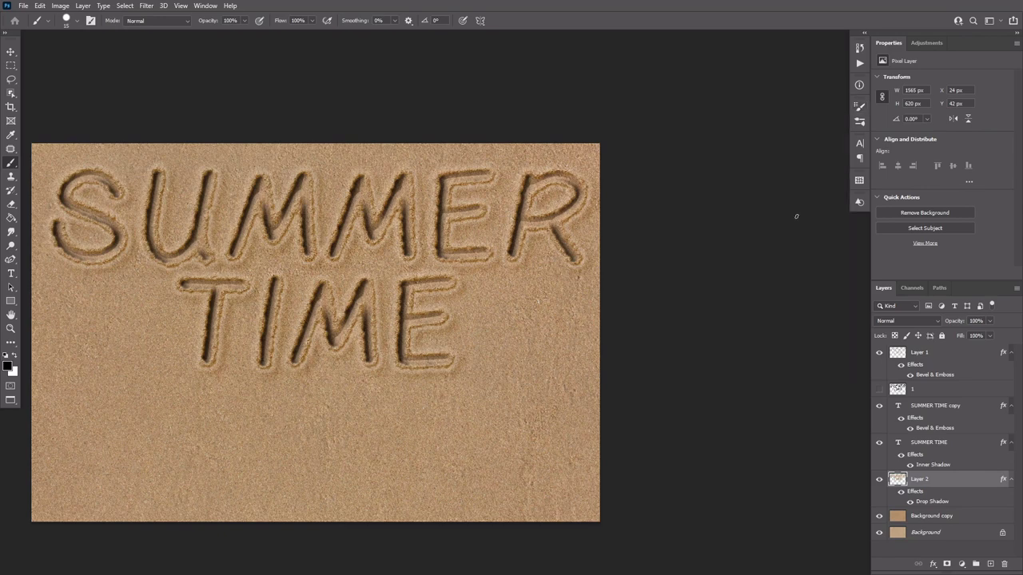
{"action": "right_click", "coordinate": [950, 442]}
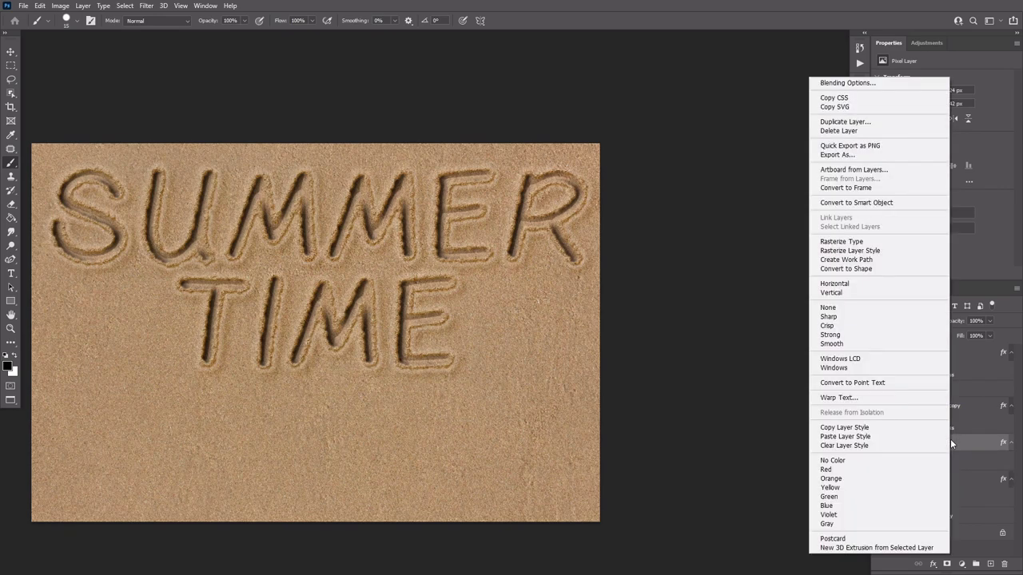
{"action": "left_click", "coordinate": [900, 260]}
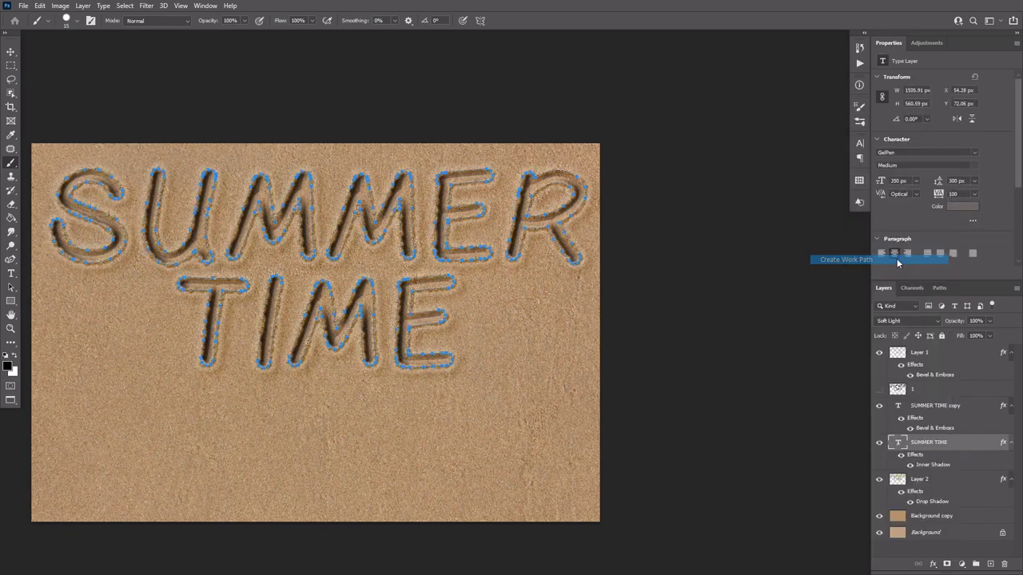
Step: Add a new empty layer above Layer 2 named 'Stroke Shadow'
{"action": "left_click", "coordinate": [954, 483]}
{"action": "left_click", "coordinate": [989, 564]}
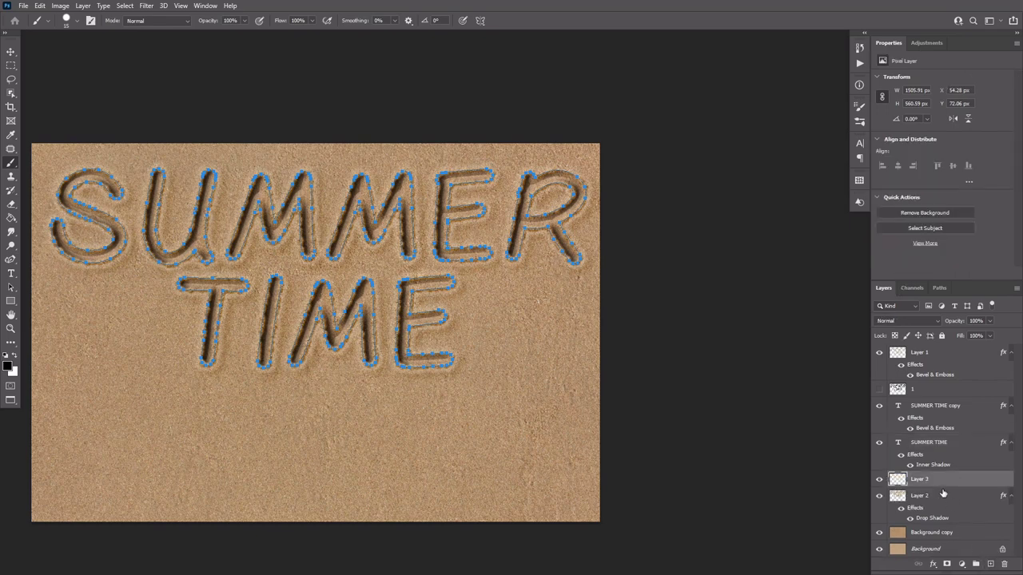
{"action": "double_click", "coordinate": [920, 479]}
{"action": "type", "text": "Stroke Shadow"}
{"action": "key", "text": "Return"}
Step: Set the foreground colour to grey 404040 with the path selection tool active
{"action": "key", "text": "a"}
{"action": "left_click", "coordinate": [10, 368]}
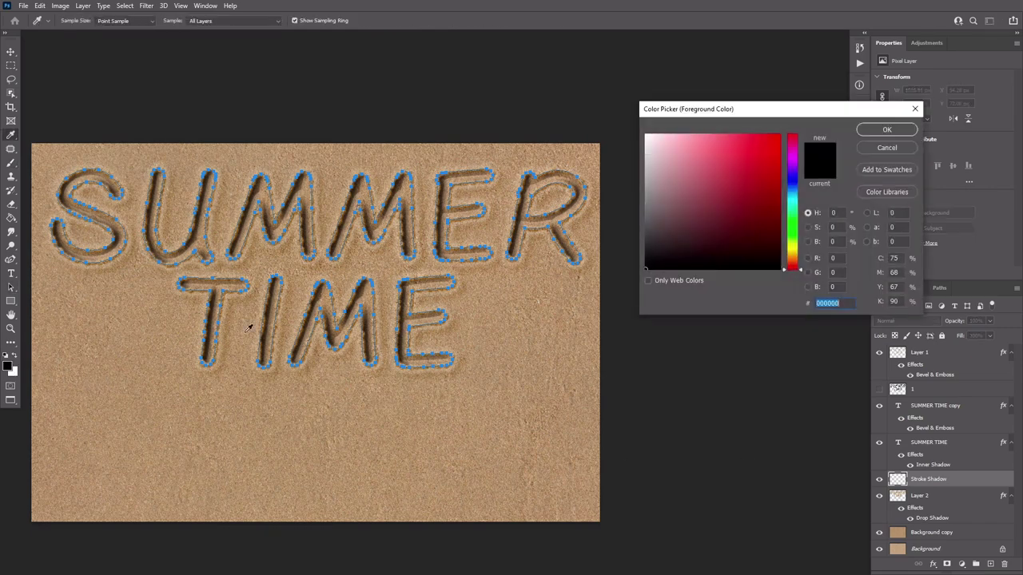
{"action": "type", "text": "404040"}
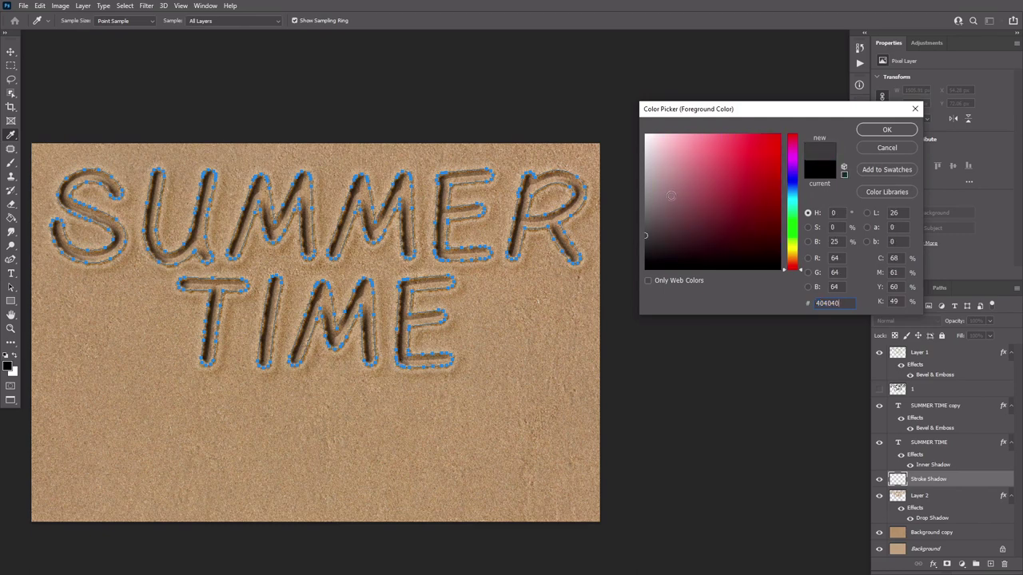
{"action": "left_click", "coordinate": [882, 128]}
{"action": "key", "text": "a"}
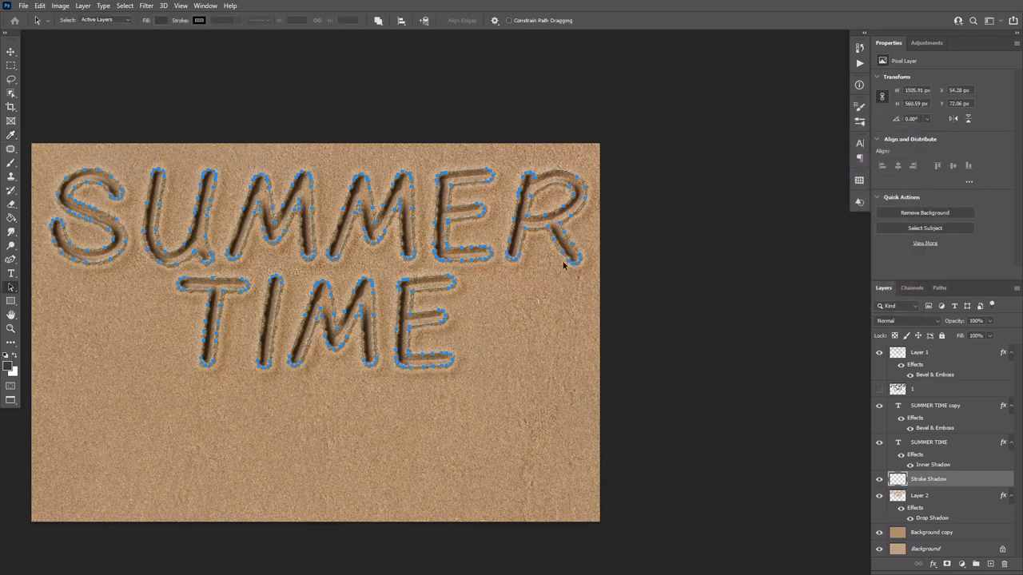
Step: Stroke the lettering path with the scattered grey brush on Stroke Shadow and hide the path
{"action": "right_click", "coordinate": [516, 254]}
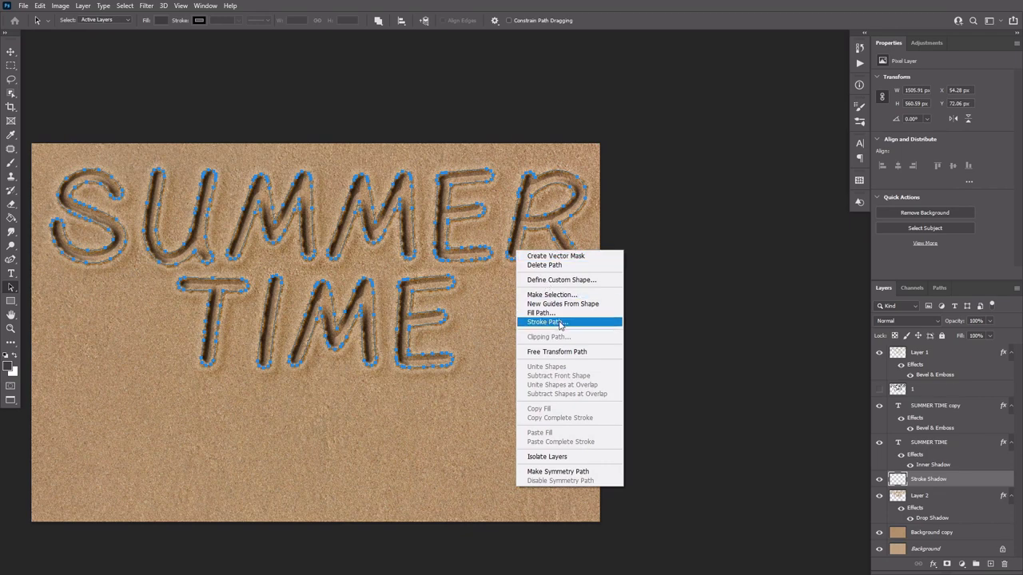
{"action": "left_click", "coordinate": [556, 319]}
{"action": "left_click", "coordinate": [575, 201]}
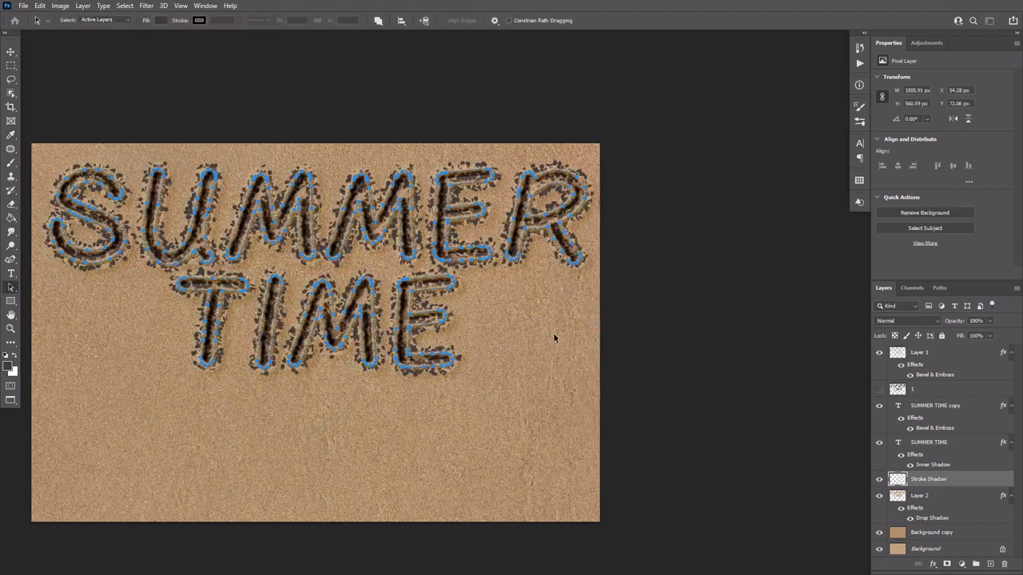
{"action": "key", "text": "Return"}
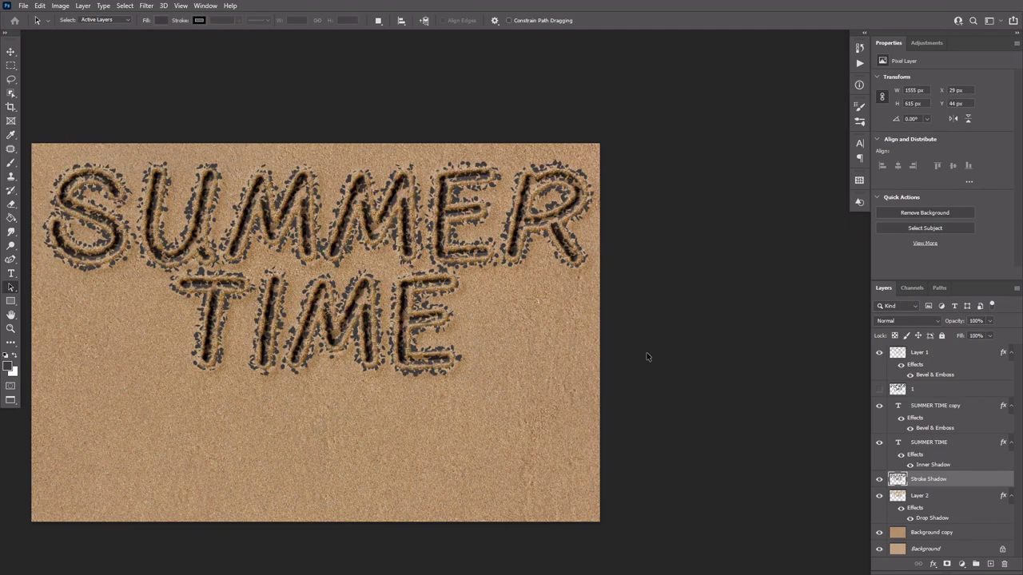
Step: Load the strokes as a selection, make a new layer named 'Stroke', and place it above Stroke Shadow
{"action": "left_click", "coordinate": [896, 480], "text": "ctrl"}
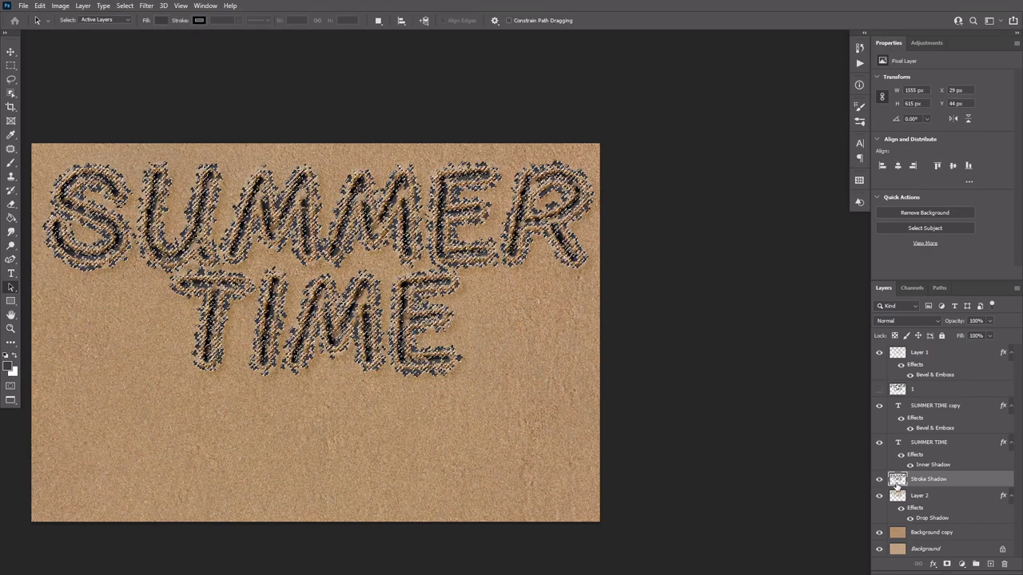
{"action": "left_click", "coordinate": [943, 533]}
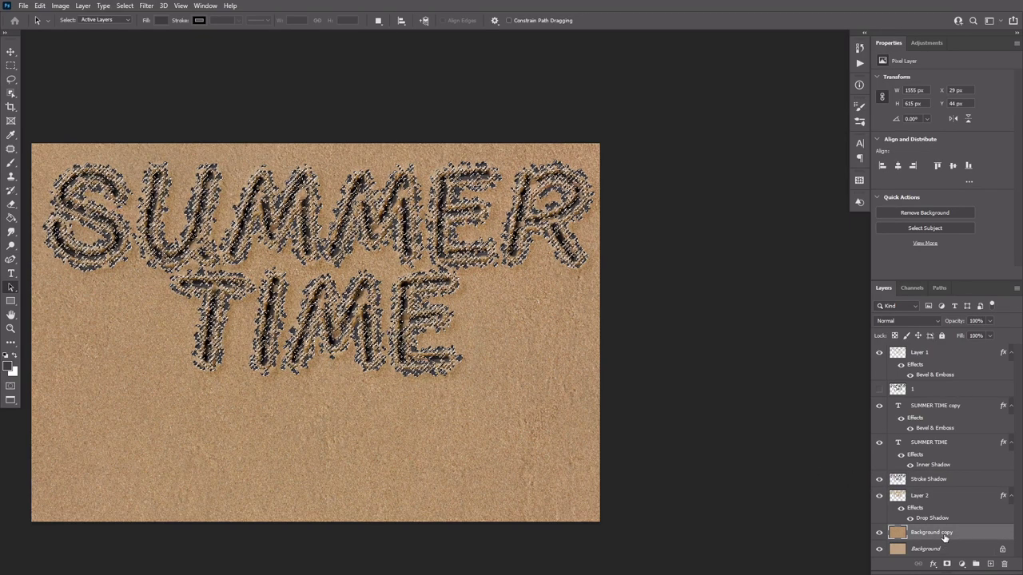
{"action": "key", "text": "ctrl+shift+alt+n"}
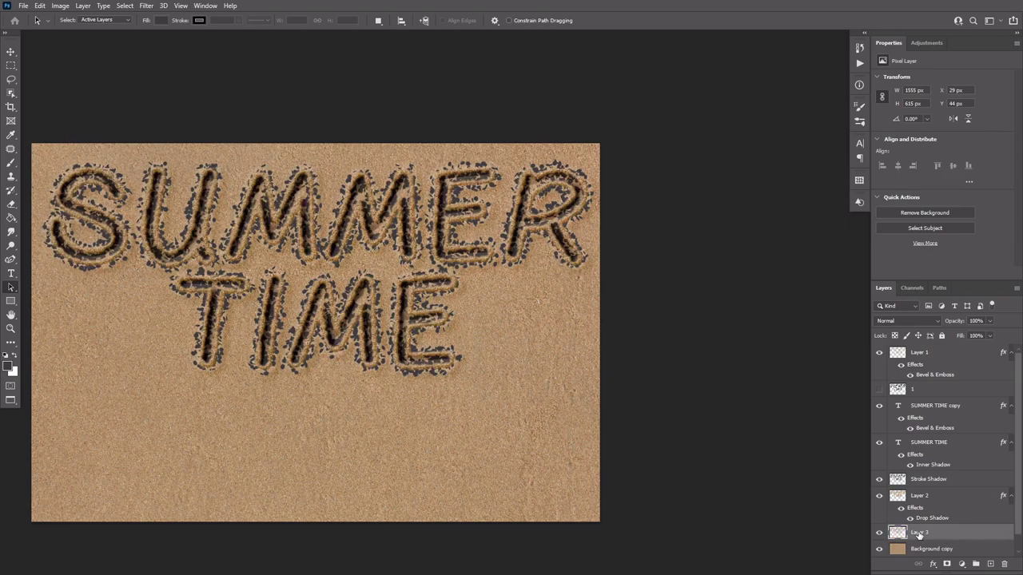
{"action": "double_click", "coordinate": [919, 533]}
{"action": "type", "text": "Stroke"}
{"action": "key", "text": "Return"}
{"action": "left_click_drag", "start_coordinate": [936, 534], "coordinate": [936, 474]}
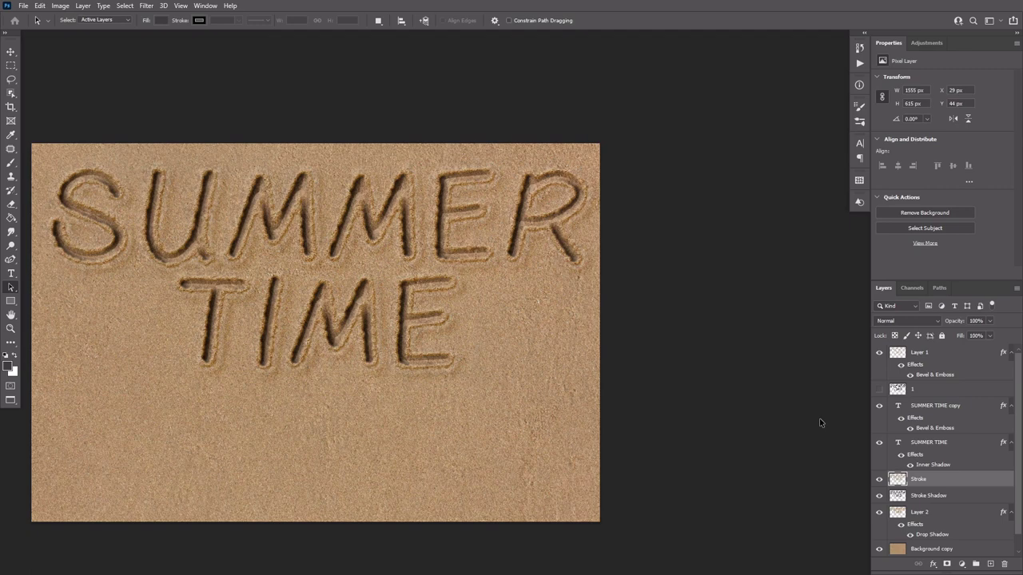
Step: Copy Layer 1's Bevel & Emboss layer style and paste it onto the Stroke layer
{"action": "right_click", "coordinate": [951, 354]}
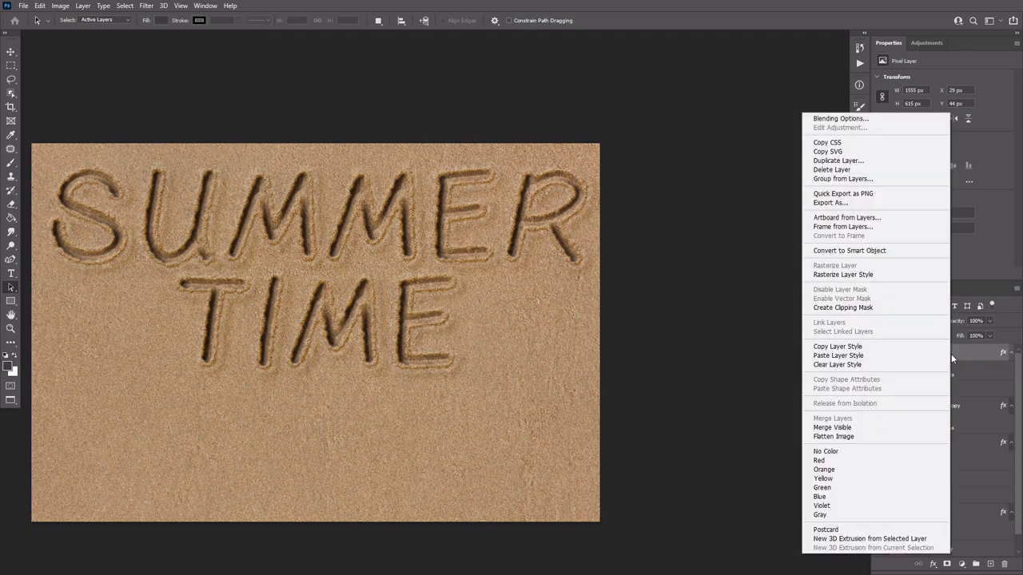
{"action": "left_click", "coordinate": [910, 347]}
{"action": "left_click", "coordinate": [944, 484]}
{"action": "right_click", "coordinate": [956, 481]}
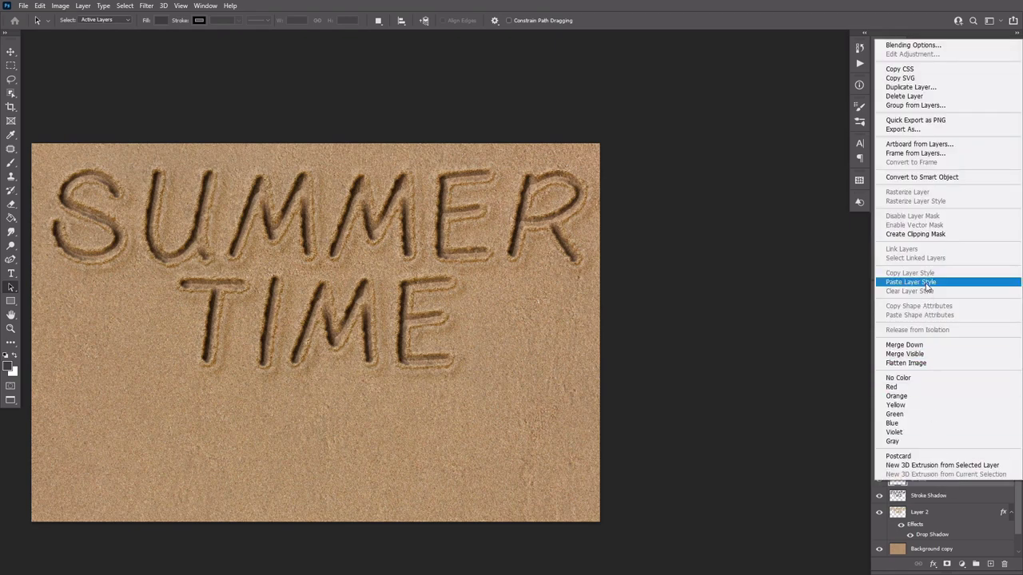
{"action": "left_click", "coordinate": [925, 284]}
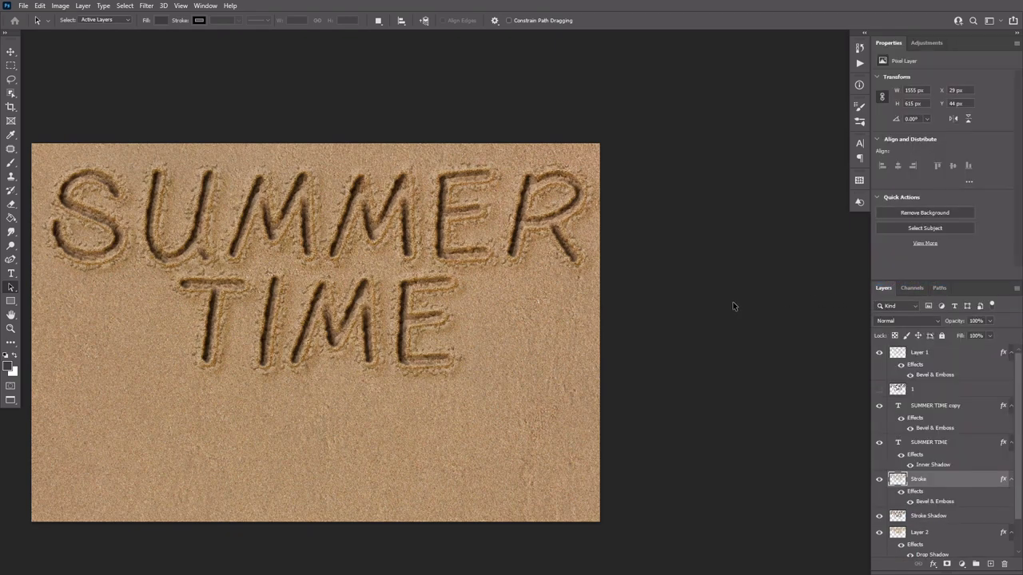
Step: Apply a Motion Blur with -30° angle and 20 px distance to the Stroke Shadow layer
{"action": "left_click", "coordinate": [924, 516]}
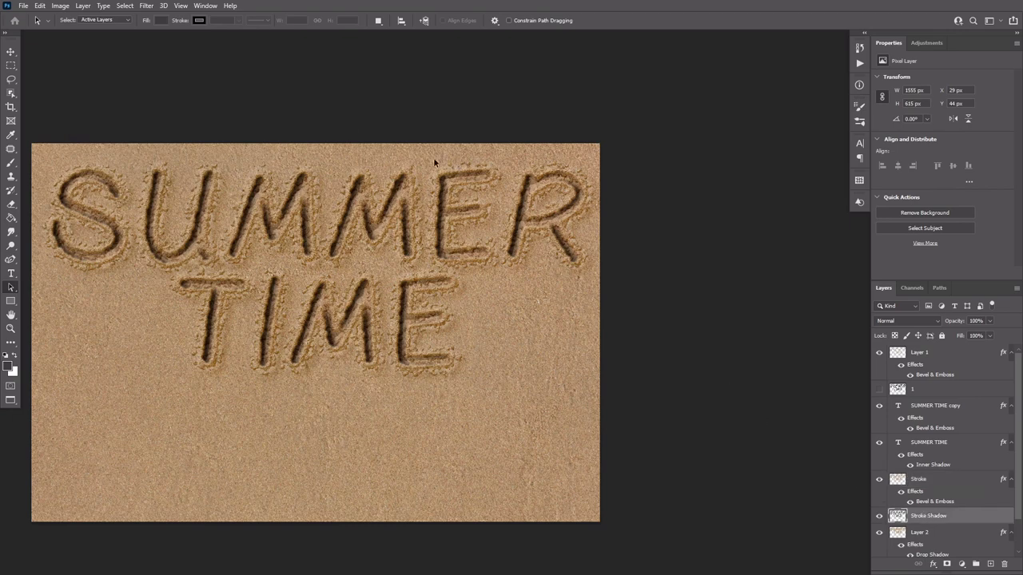
{"action": "left_click", "coordinate": [146, 5]}
{"action": "mouse_move", "coordinate": [242, 154]}
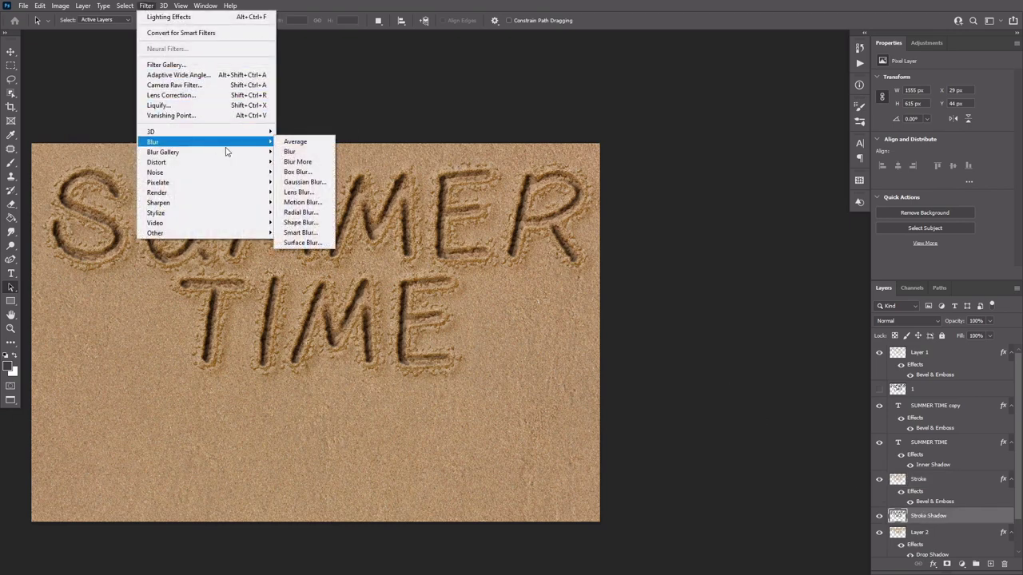
{"action": "left_click", "coordinate": [303, 202]}
{"action": "left_click_drag", "start_coordinate": [226, 124], "coordinate": [743, 118]}
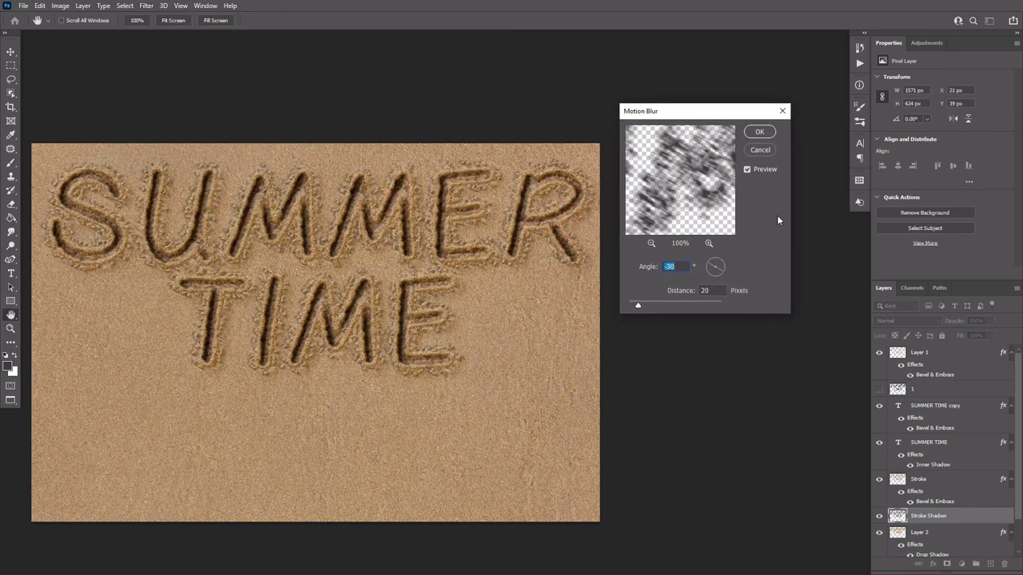
{"action": "left_click", "coordinate": [763, 134]}
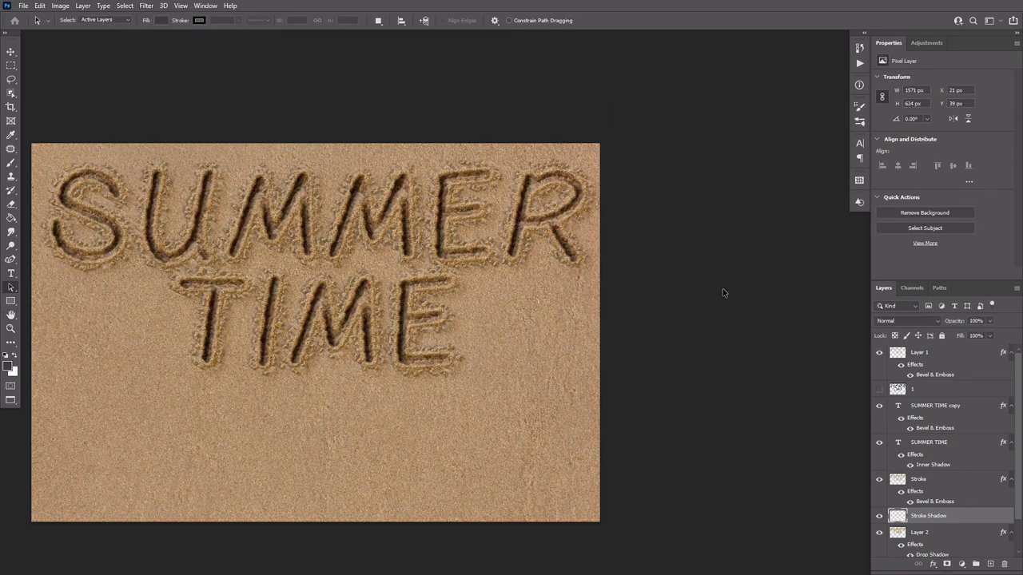
Step: Set Stroke Shadow to Linear Light, shift it 10 px right, then load and clear the letter selection
{"action": "left_click", "coordinate": [885, 320]}
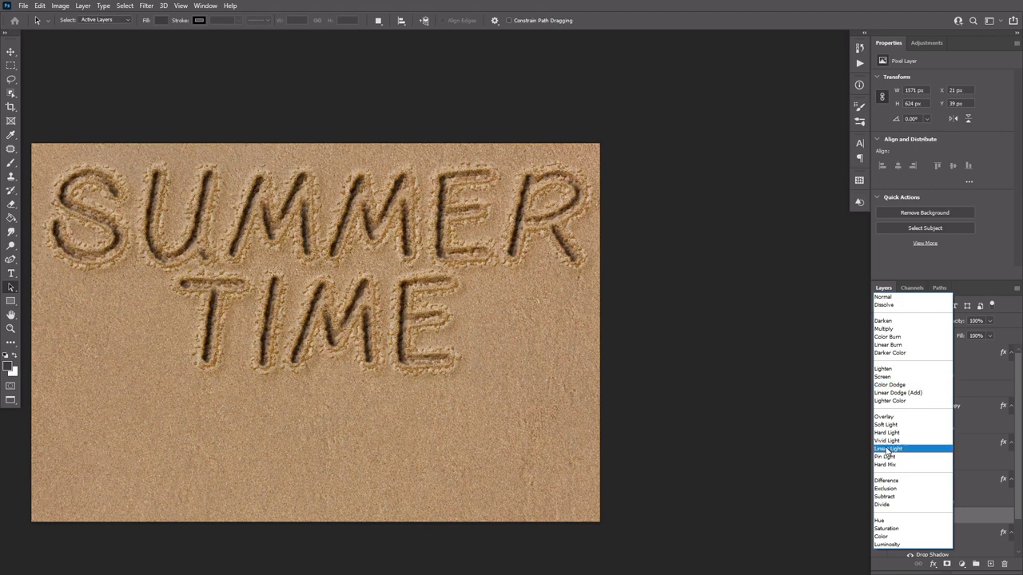
{"action": "left_click", "coordinate": [886, 449]}
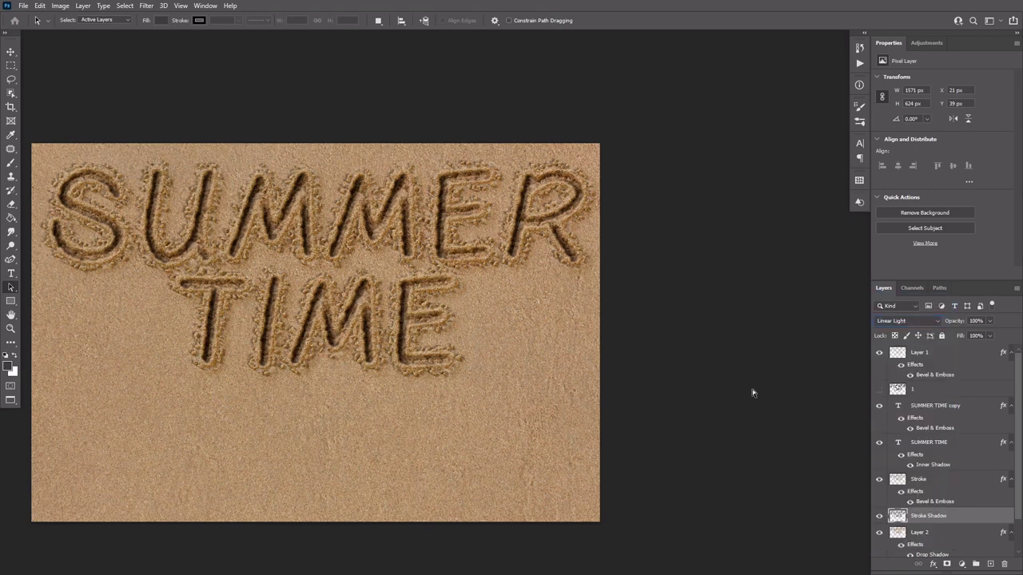
{"action": "key", "text": "ctrl+t"}
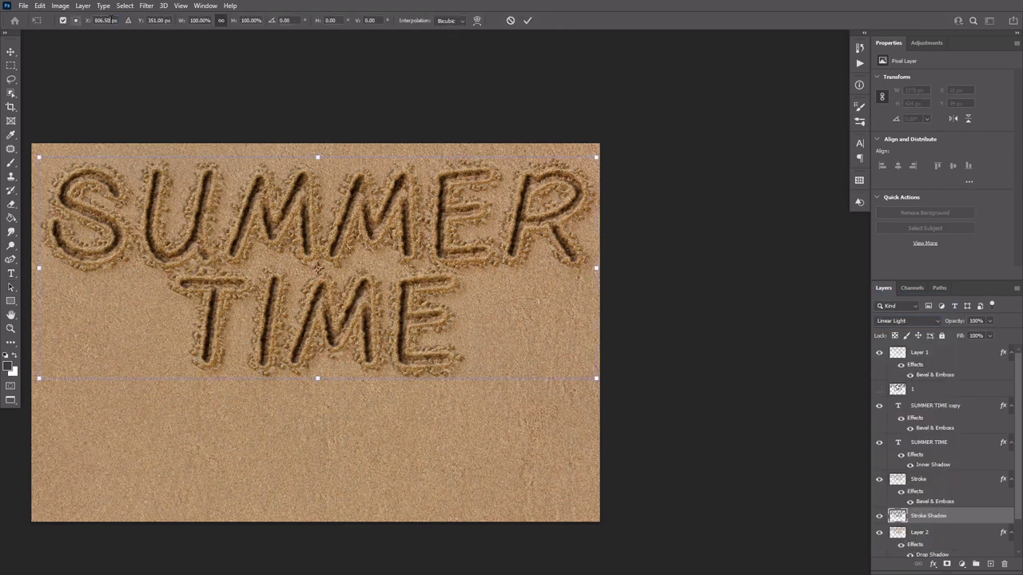
{"action": "type", "text": "+10"}
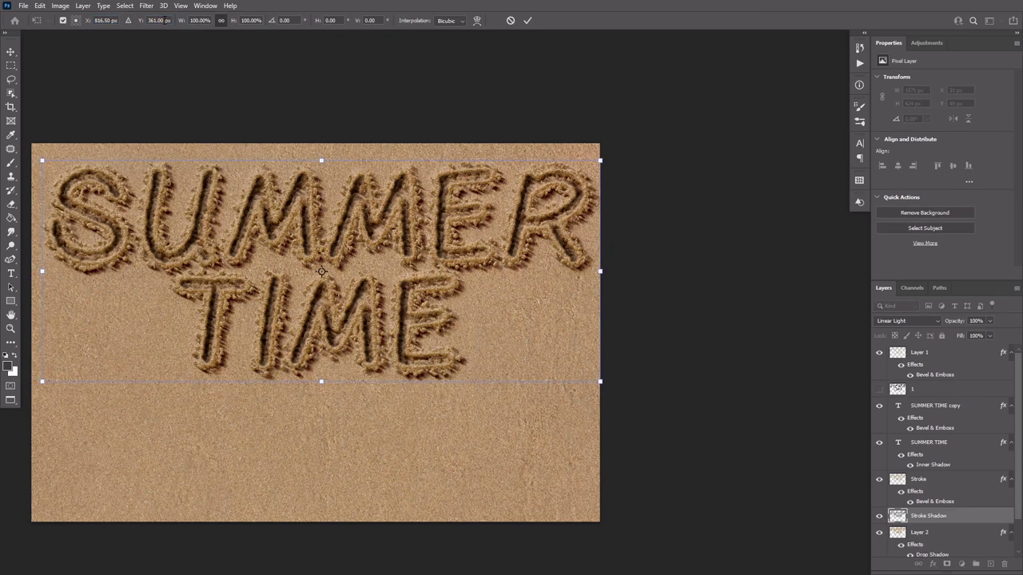
{"action": "key", "text": "Return"}
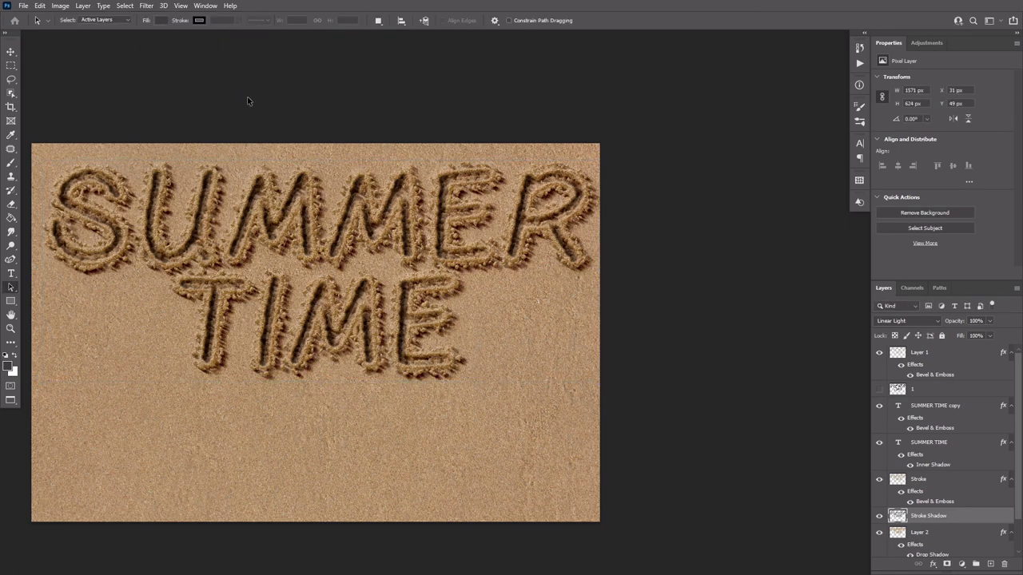
{"action": "left_click", "coordinate": [898, 444], "text": "ctrl"}
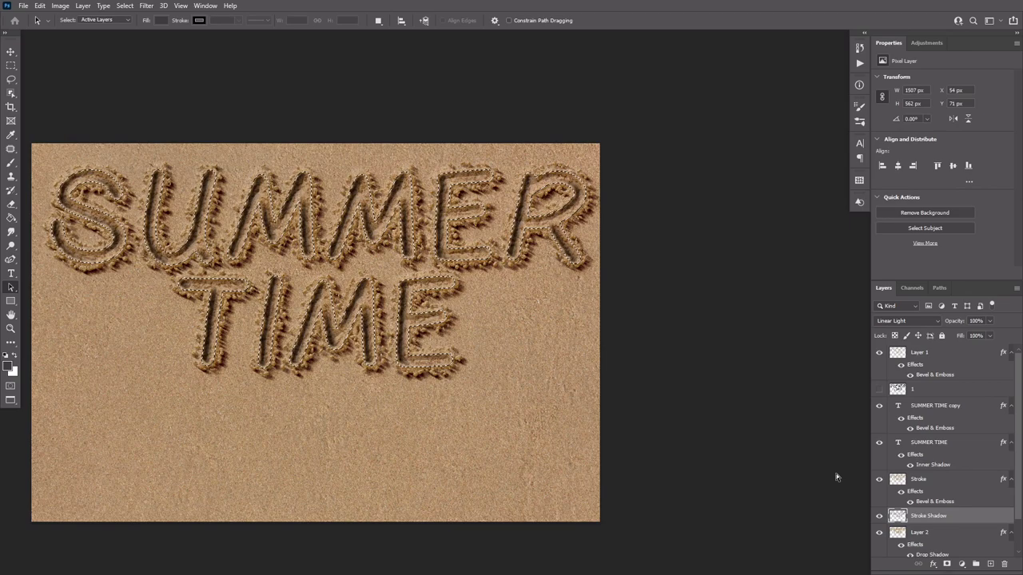
{"action": "key", "text": "ctrl+d"}
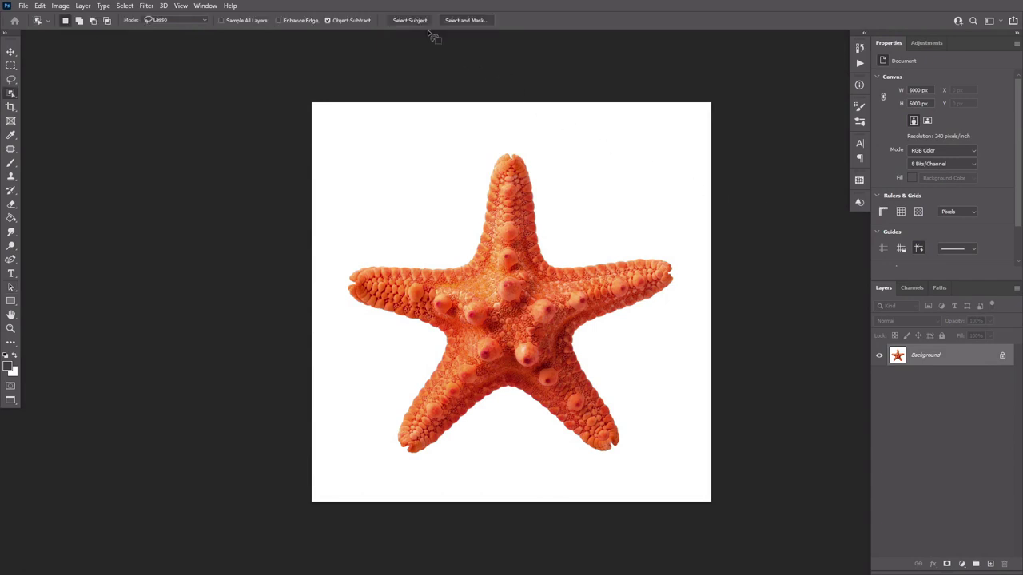
Step: Select the starfish with Select Subject and bring it into the sand image scaled to 7%
{"action": "left_click", "coordinate": [415, 22]}
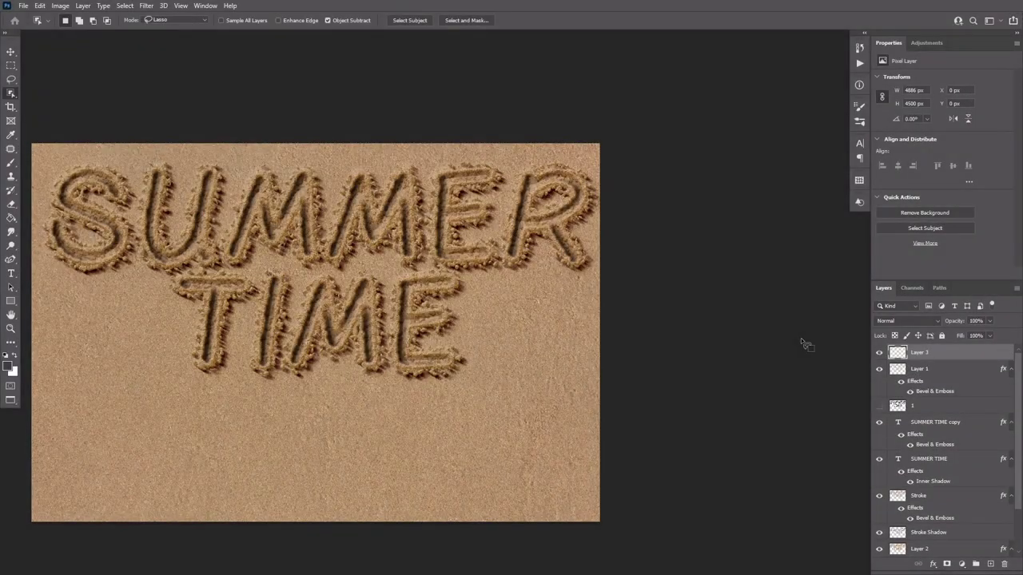
{"action": "key", "text": "ctrl+t"}
{"action": "left_click", "coordinate": [72, 17]}
{"action": "double_click", "coordinate": [196, 20]}
{"action": "type", "text": "7"}
{"action": "key", "text": "Return"}
Step: Move the starfish just right of TIME and rotate it slightly
{"action": "left_click_drag", "start_coordinate": [119, 199], "coordinate": [572, 376]}
{"action": "key", "text": "ctrl+t"}
{"action": "key", "text": "Return"}
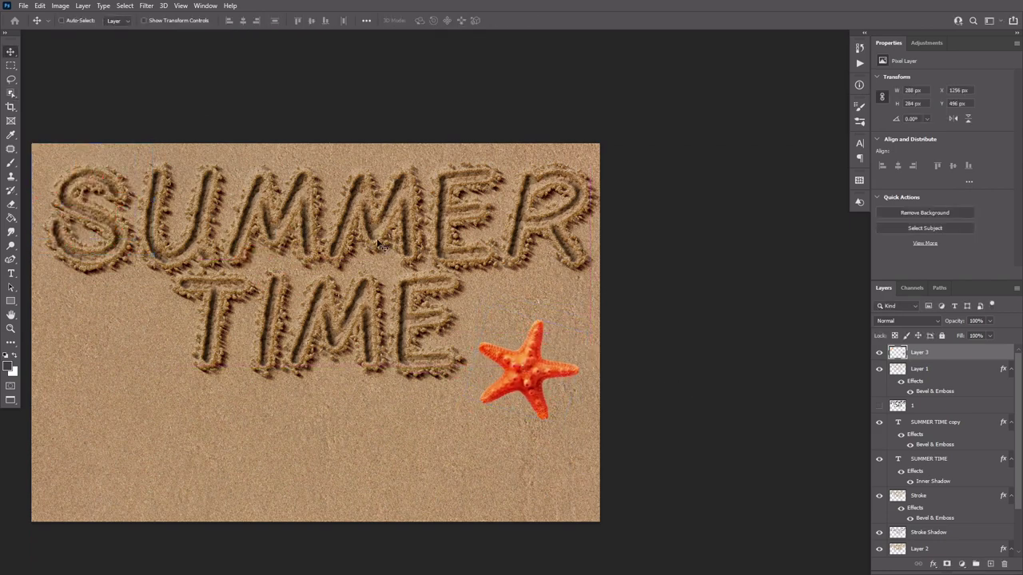
Step: Mute the starfish with Hue/Saturation: saturation -18 and lightness -12
{"action": "left_click", "coordinate": [64, 7]}
{"action": "mouse_move", "coordinate": [75, 35]}
{"action": "left_click", "coordinate": [205, 90]}
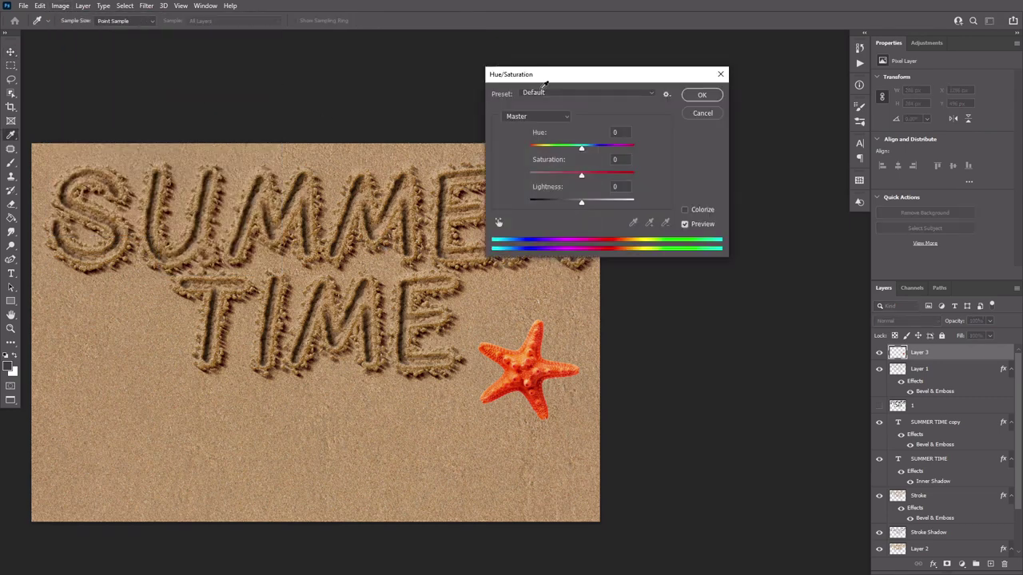
{"action": "left_click_drag", "start_coordinate": [546, 73], "coordinate": [702, 63]}
{"action": "type", "text": "-15"}
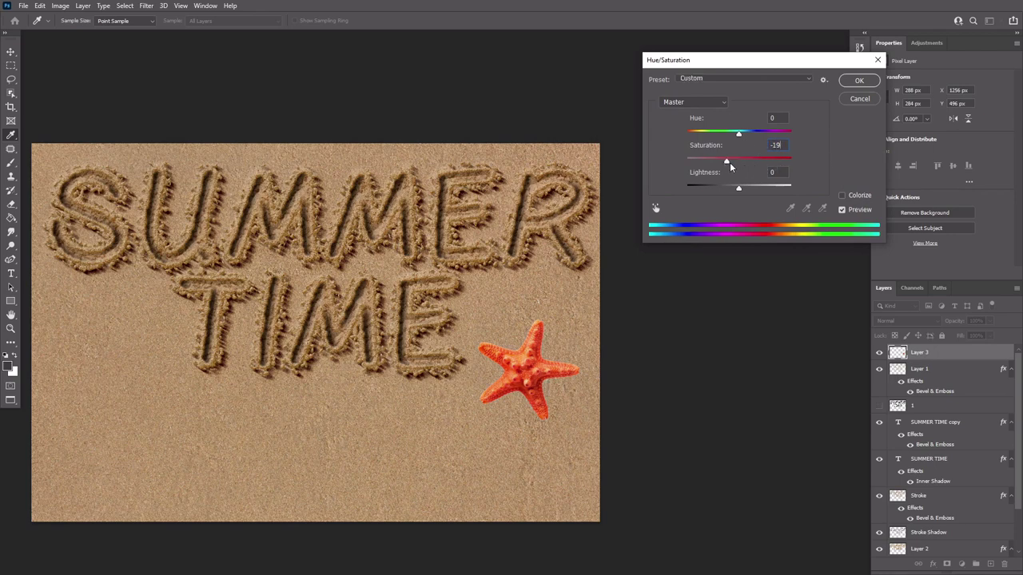
{"action": "left_click_drag", "start_coordinate": [730, 162], "coordinate": [733, 190]}
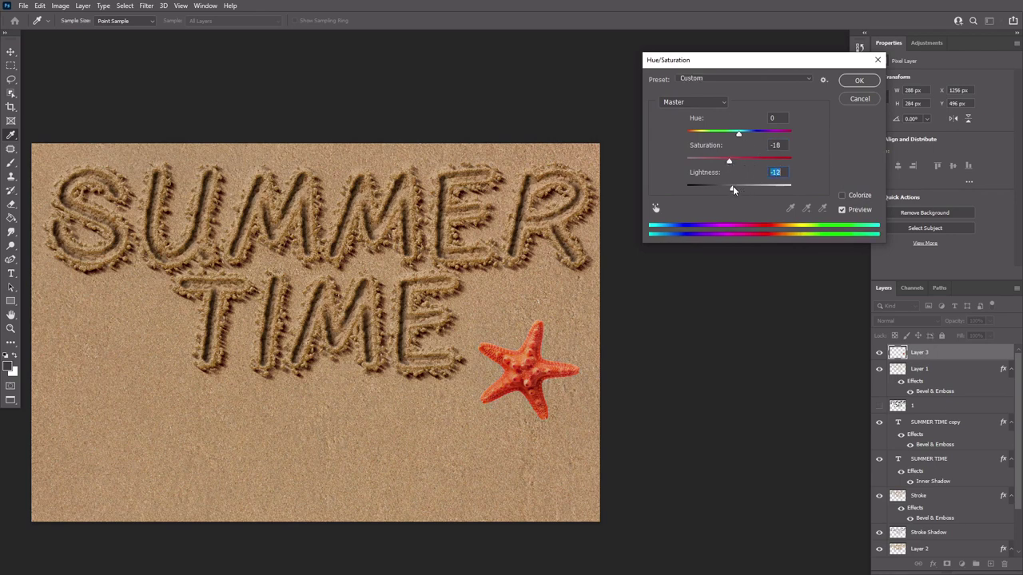
{"action": "key", "text": "Return"}
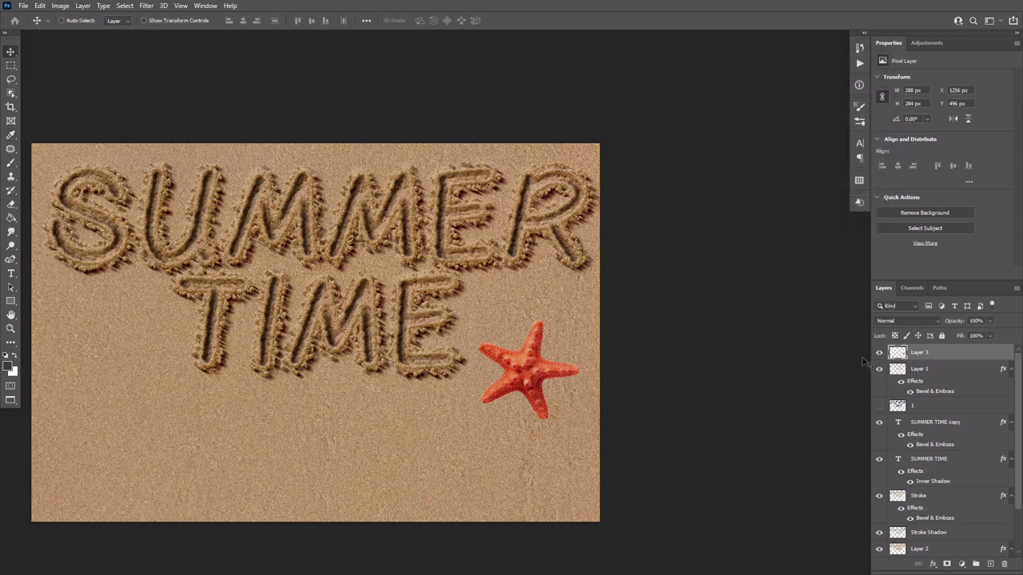
Step: Add an Inner Shadow to the starfish at 35% opacity, -30° angle and 5 px distance
{"action": "double_click", "coordinate": [941, 356]}
{"action": "left_click", "coordinate": [661, 122]}
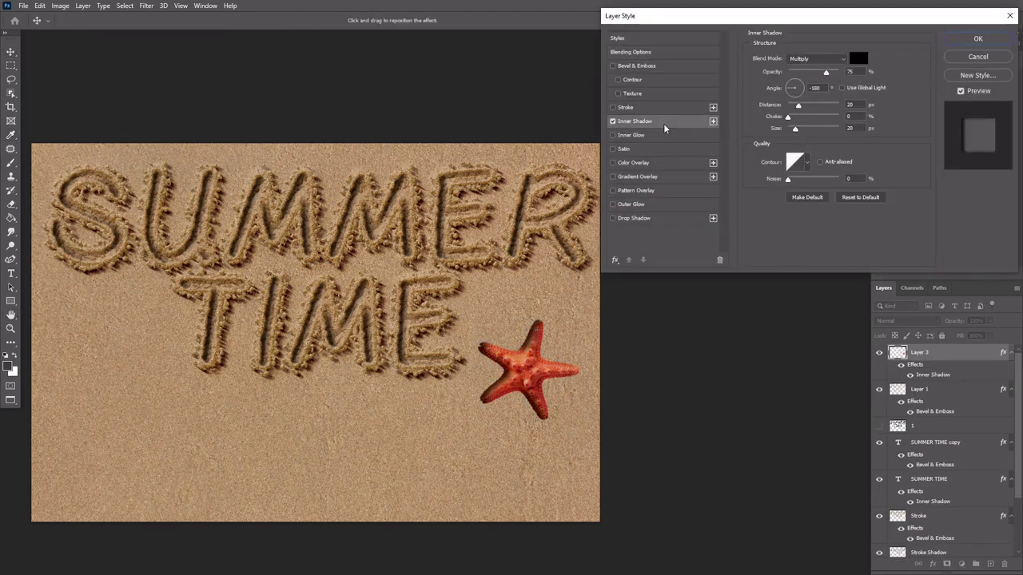
{"action": "left_click_drag", "start_coordinate": [825, 73], "coordinate": [805, 73]}
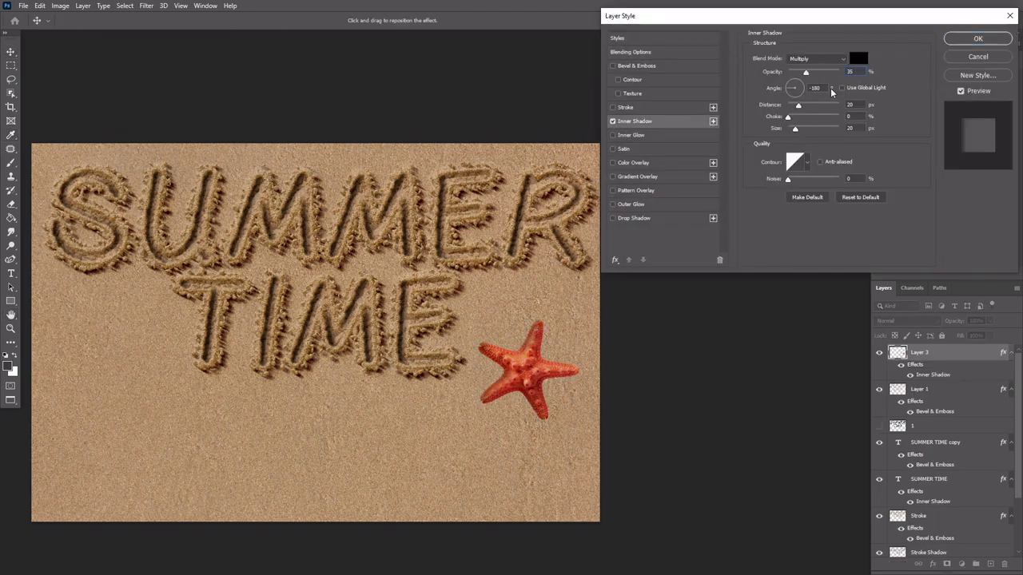
{"action": "key", "text": "Tab"}
{"action": "type", "text": "-30"}
{"action": "key", "text": "Tab"}
{"action": "type", "text": "5"}
{"action": "key", "text": "Tab"}
{"action": "key", "text": "Tab"}
{"action": "type", "text": "5"}
Step: Add a light-coloured Outer Glow to the starfish
{"action": "left_click", "coordinate": [655, 205]}
{"action": "left_click", "coordinate": [774, 94]}
{"action": "left_click", "coordinate": [888, 131]}
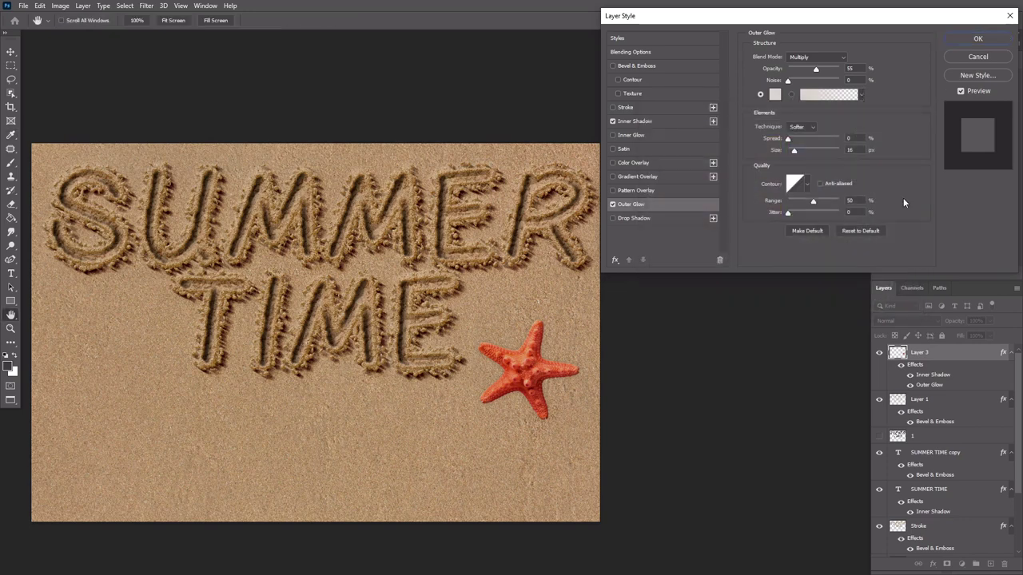
Step: Add a dark grey (3d3d3d) Linear Light Drop Shadow with 5 px distance and apply the effects
{"action": "left_click", "coordinate": [647, 218]}
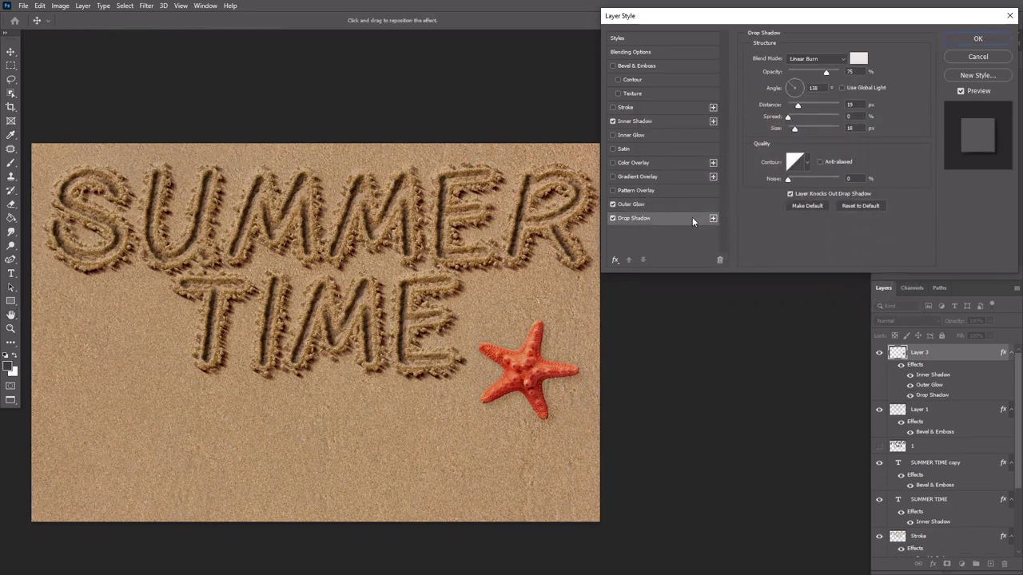
{"action": "left_click", "coordinate": [812, 61]}
{"action": "left_click", "coordinate": [800, 219]}
{"action": "left_click", "coordinate": [857, 59]}
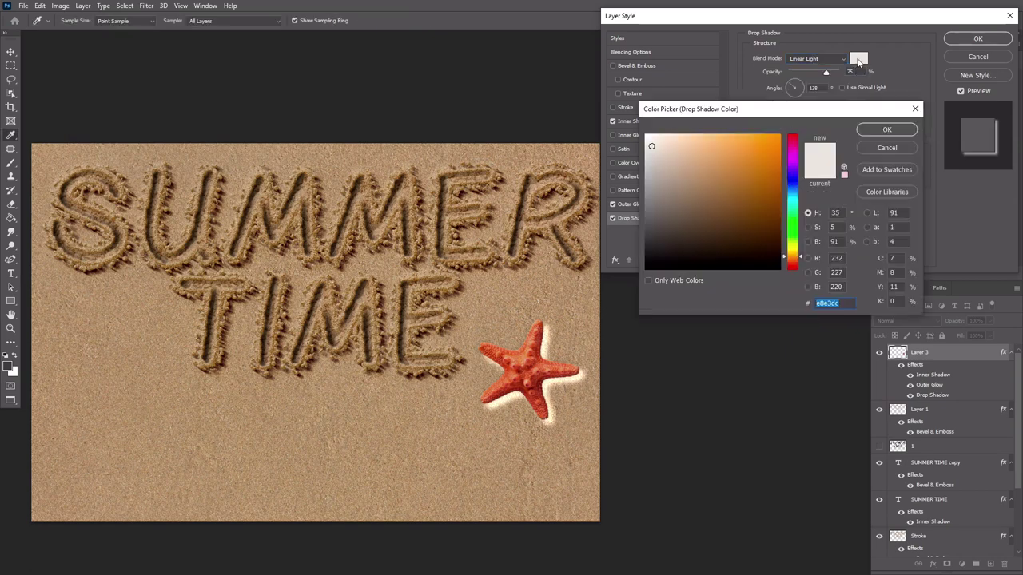
{"action": "type", "text": "3d3d3d"}
{"action": "key", "text": "Return"}
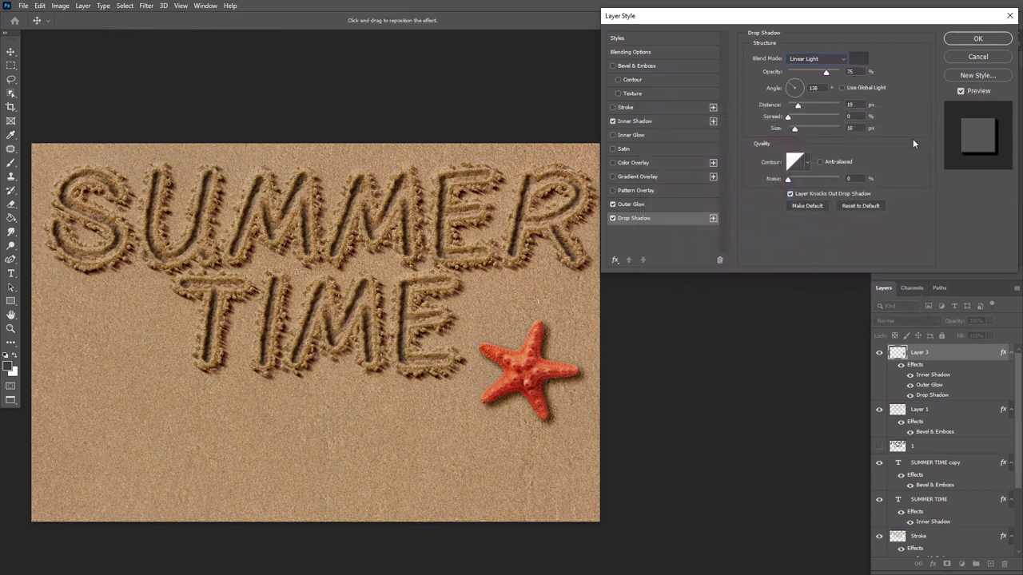
{"action": "double_click", "coordinate": [849, 105]}
{"action": "type", "text": "5"}
{"action": "key", "text": "Tab"}
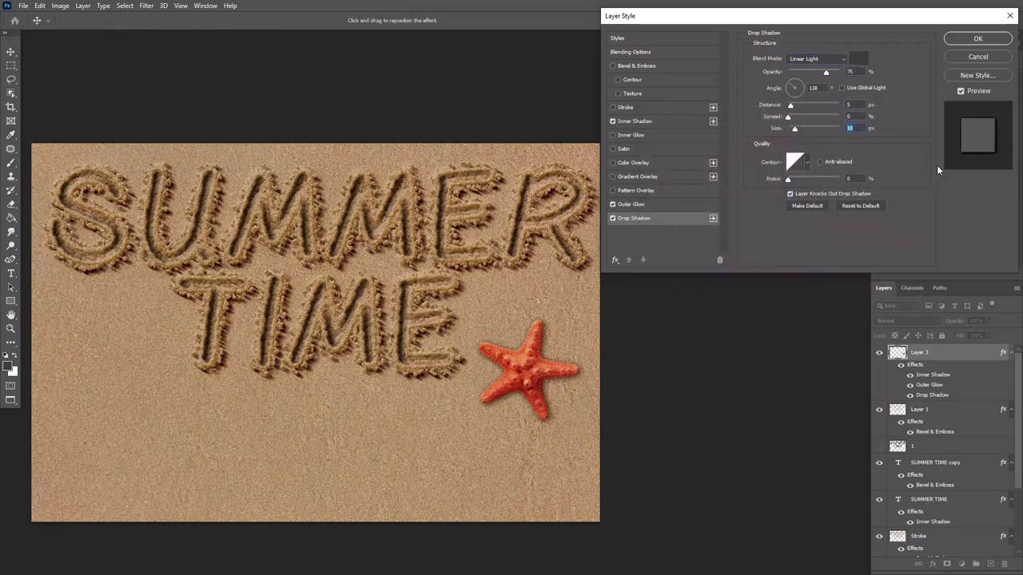
{"action": "type", "text": "520"}
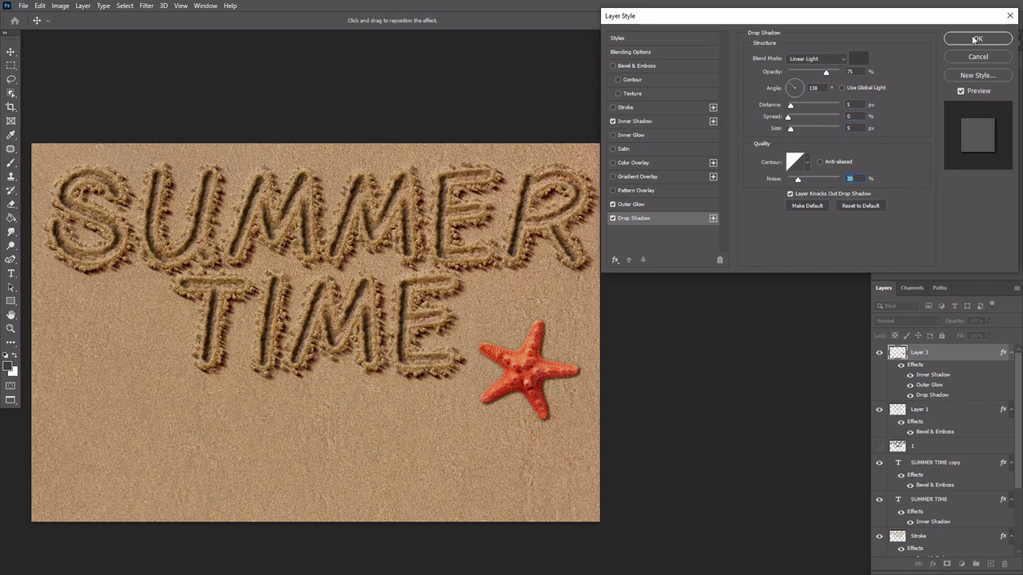
{"action": "left_click", "coordinate": [976, 39]}
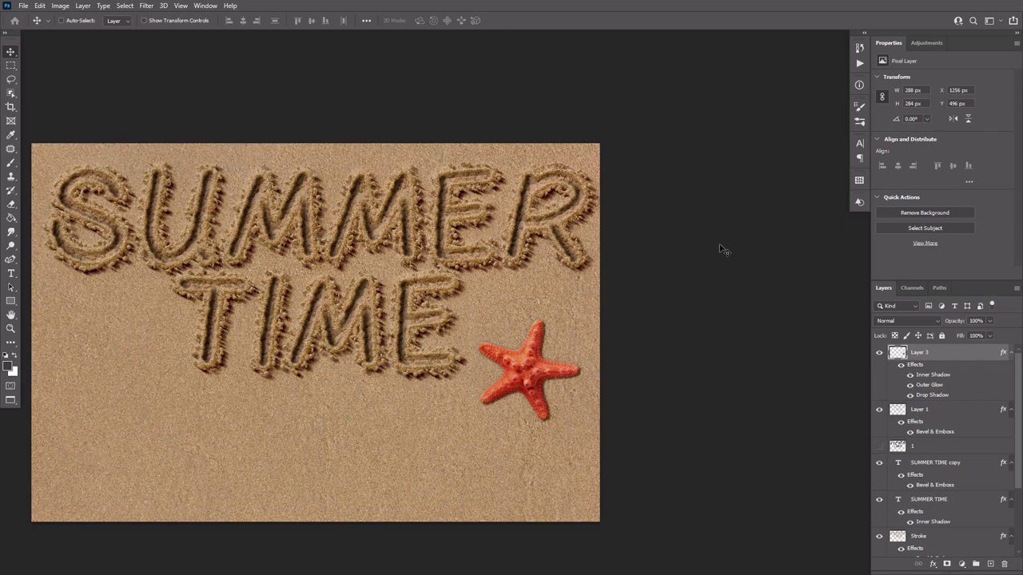
Step: Turn the starfish outline into a work path
{"action": "left_click", "coordinate": [898, 356], "text": "ctrl"}
{"action": "left_click", "coordinate": [940, 289]}
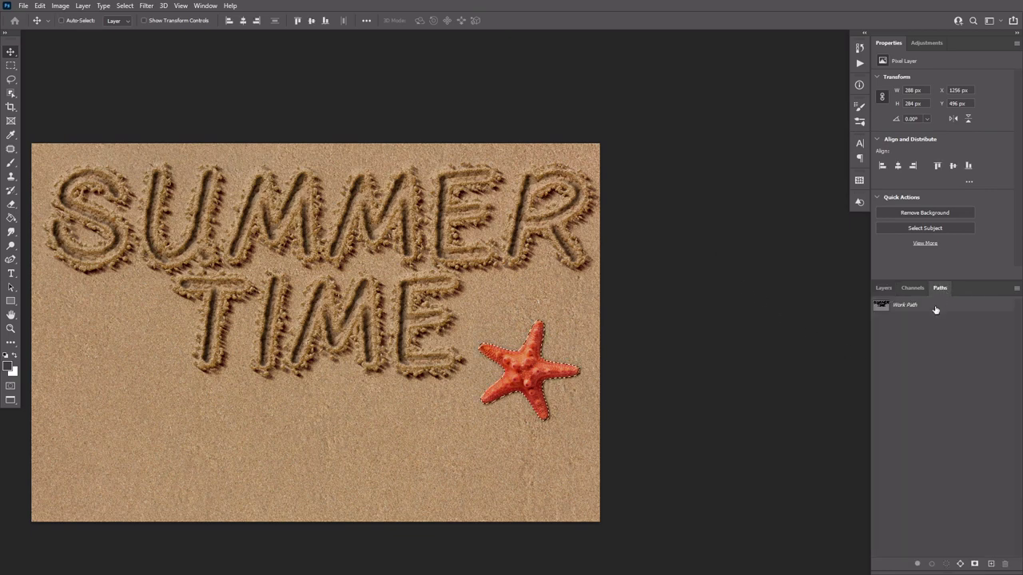
{"action": "left_click", "coordinate": [960, 564]}
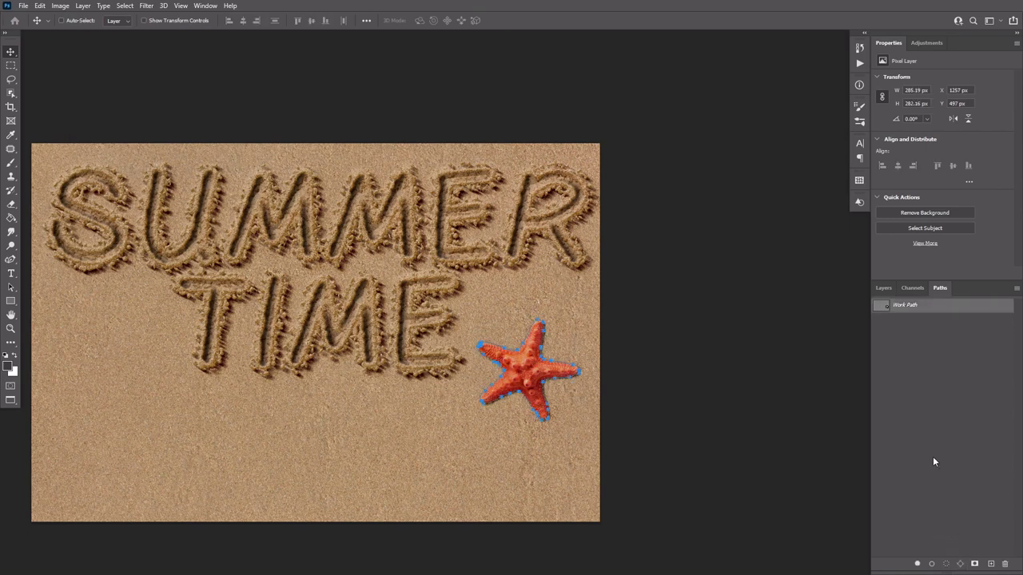
{"action": "left_click", "coordinate": [883, 289]}
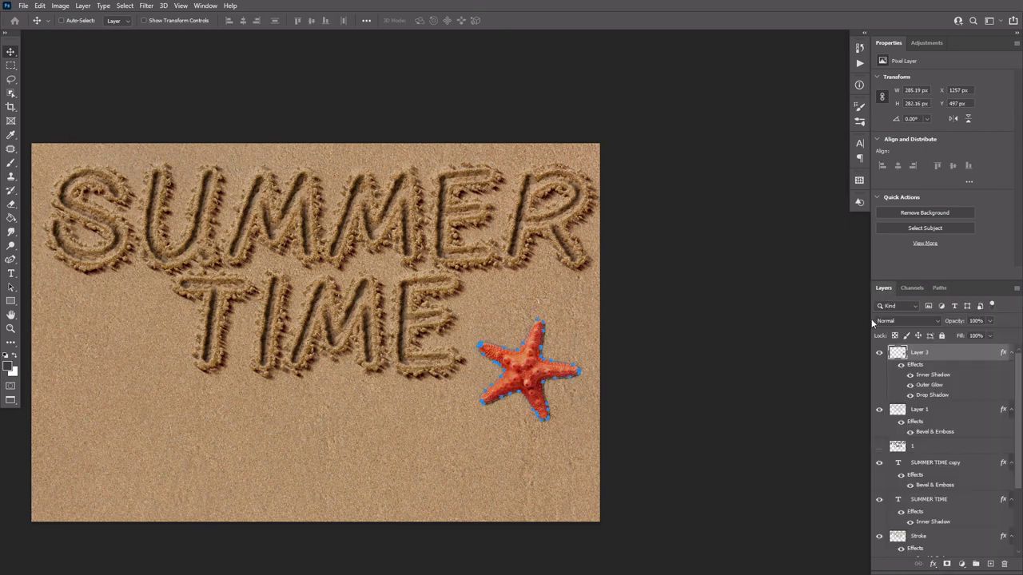
Step: Add a new layer above Layer 1 and stroke the starfish path with sand speckles
{"action": "left_click", "coordinate": [934, 416]}
{"action": "left_click", "coordinate": [990, 564]}
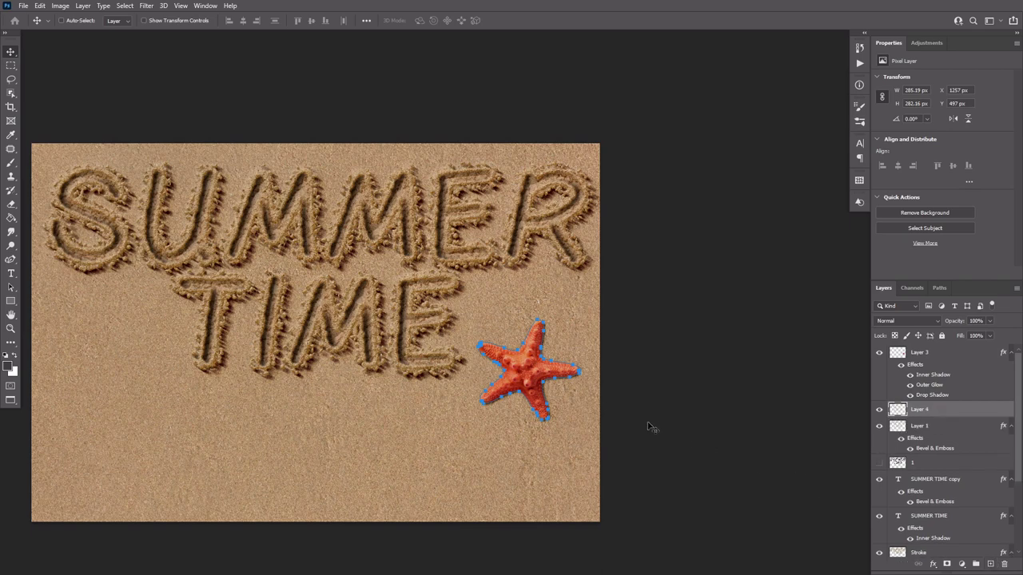
{"action": "key", "text": "a"}
{"action": "right_click", "coordinate": [569, 387]}
{"action": "left_click", "coordinate": [587, 216]}
{"action": "key", "text": "Return"}
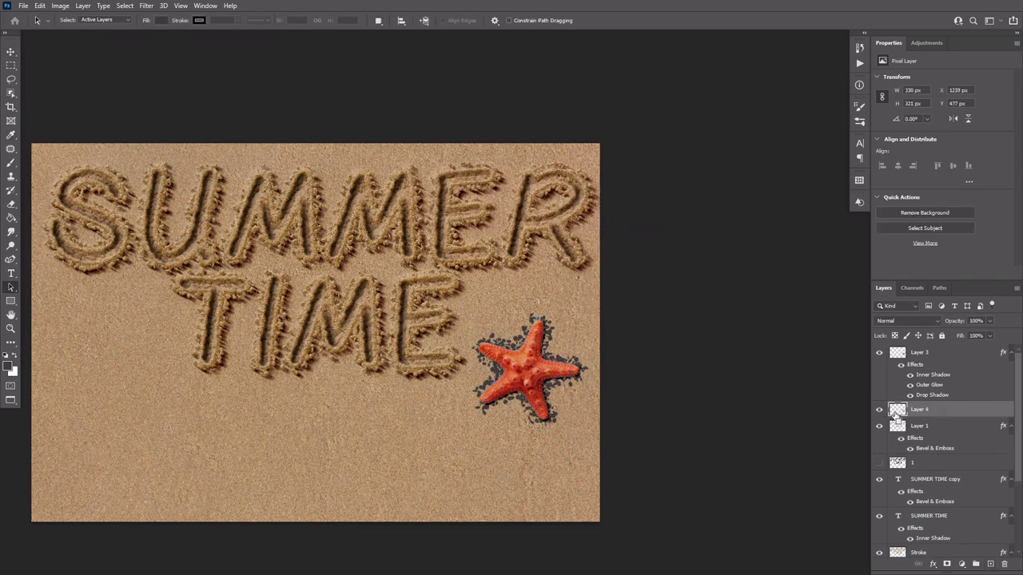
Step: Copy the sand under the speckled outline to a layer above the starfish with the pasted bevel style
{"action": "left_click", "coordinate": [897, 410], "text": "ctrl"}
{"action": "scroll", "coordinate": [942, 447], "scroll_direction": "down", "scroll_amount": 4}
{"action": "left_click", "coordinate": [932, 533]}
{"action": "key", "text": "ctrl+j"}
{"action": "left_click_drag", "start_coordinate": [933, 533], "coordinate": [954, 402]}
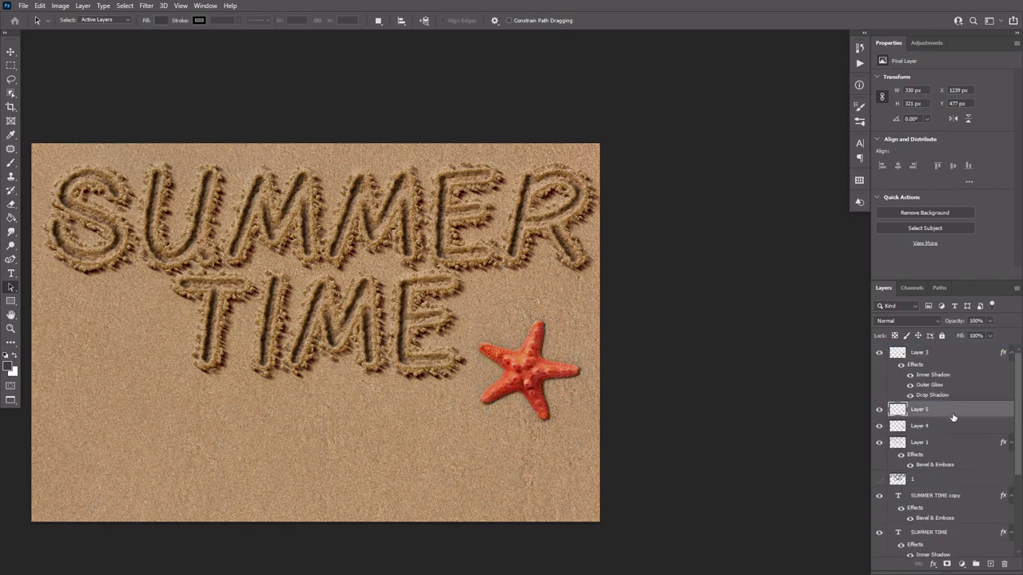
{"action": "right_click", "coordinate": [952, 413]}
{"action": "left_click", "coordinate": [883, 356]}
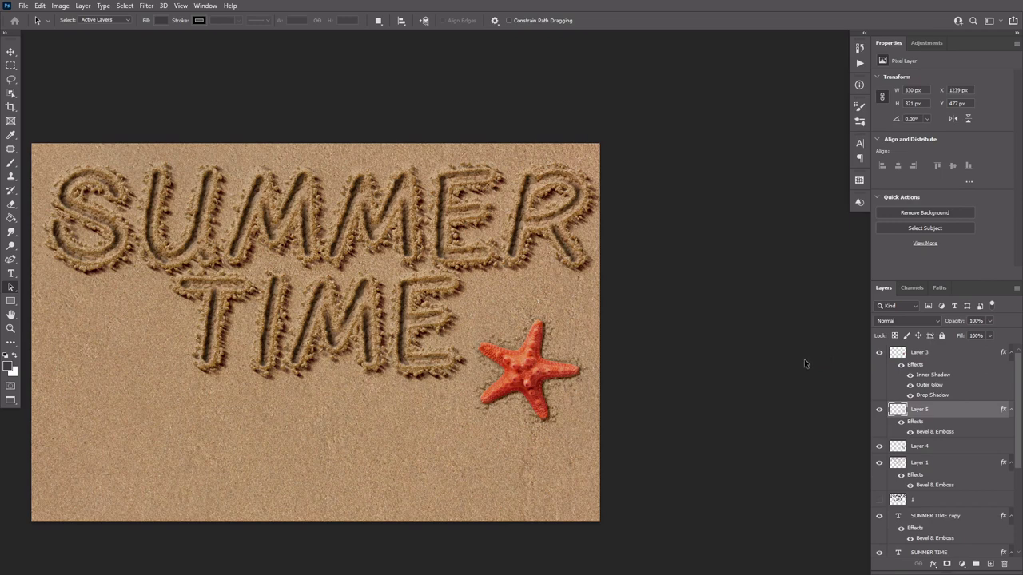
Step: Free Transform the starfish layer and commit it
{"action": "key", "text": "alt+bracketleft"}
{"action": "left_click", "coordinate": [146, 6]}
{"action": "key", "text": "Escape"}
{"action": "key", "text": "ctrl+t"}
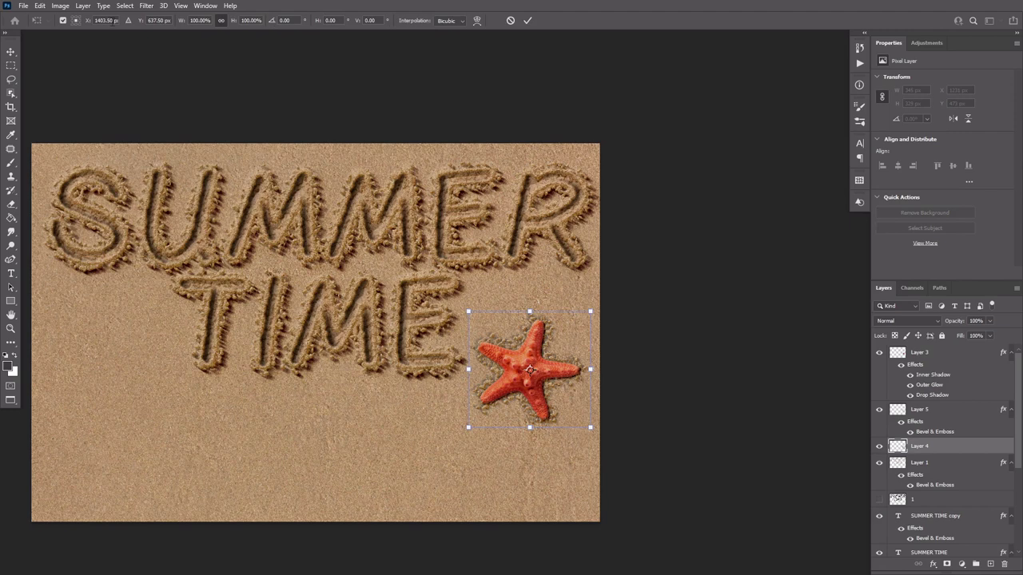
{"action": "key", "text": "Return"}
Step: Set Layer 4 to Linear Light, group it with Layer 5, and add a mask to the group
{"action": "key", "text": "a"}
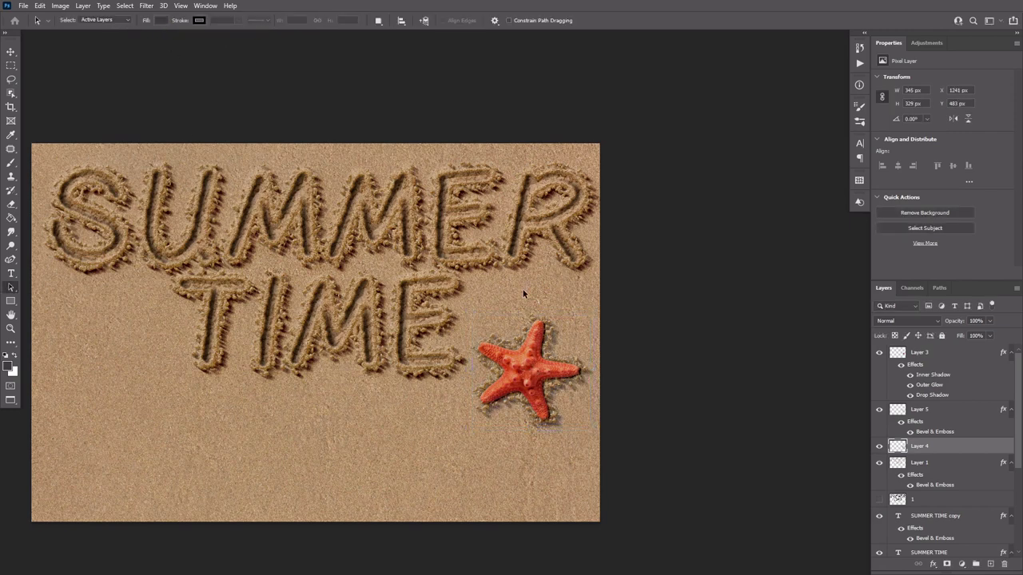
{"action": "left_click", "coordinate": [906, 320]}
{"action": "left_click", "coordinate": [908, 445]}
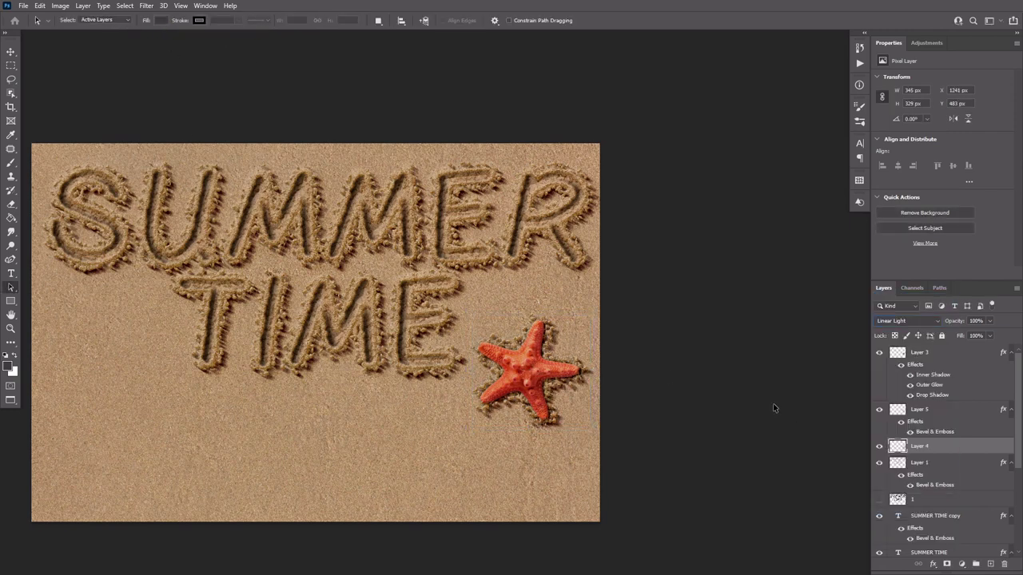
{"action": "left_click", "coordinate": [940, 414], "text": "shift"}
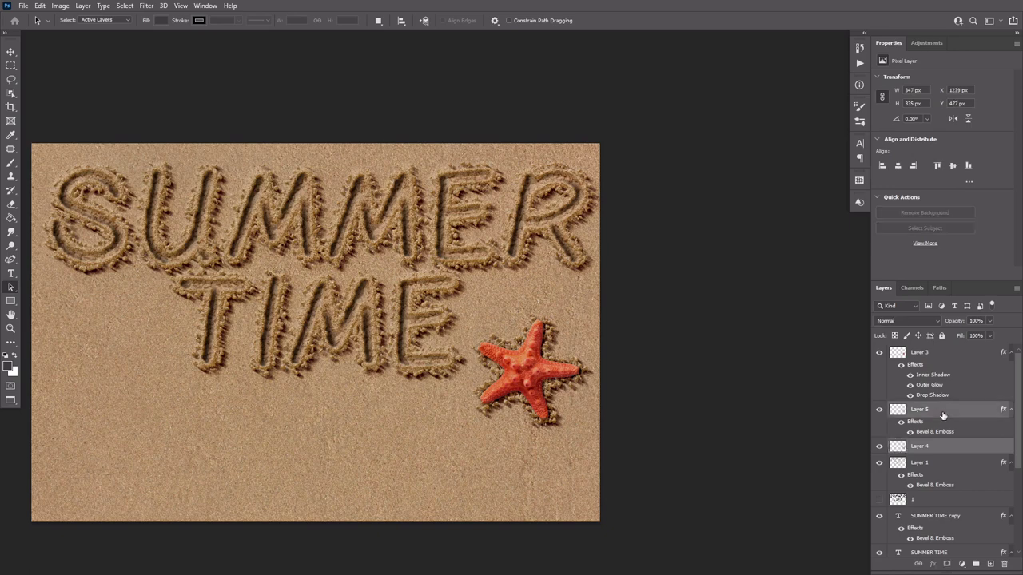
{"action": "key", "text": "ctrl+g"}
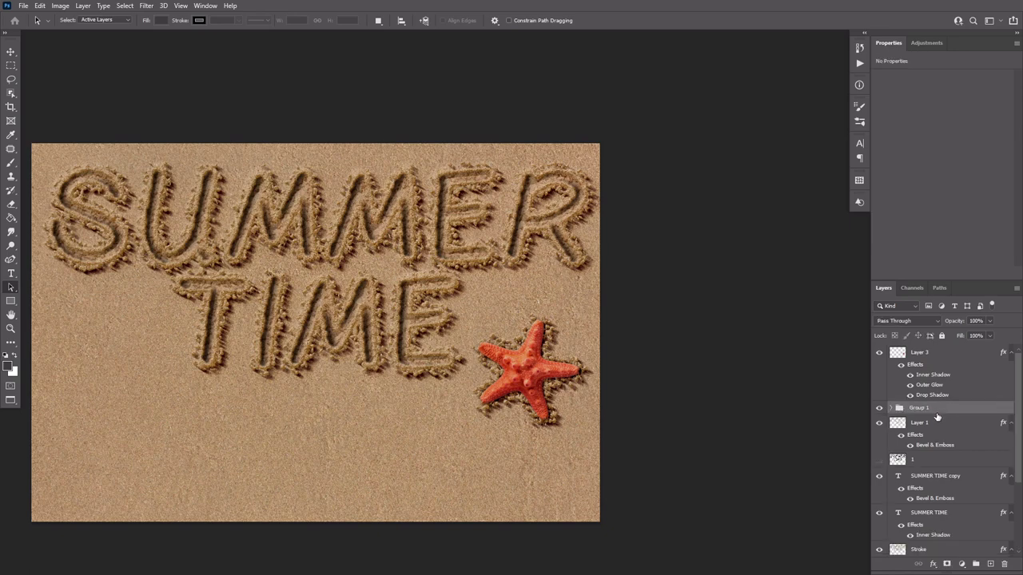
{"action": "left_click", "coordinate": [946, 564]}
Step: Pick a soft round brush of about 90 px, painting white on the mask
{"action": "key", "text": "b"}
{"action": "right_click", "coordinate": [658, 388]}
{"action": "right_click", "coordinate": [574, 336]}
{"action": "double_click", "coordinate": [622, 393]}
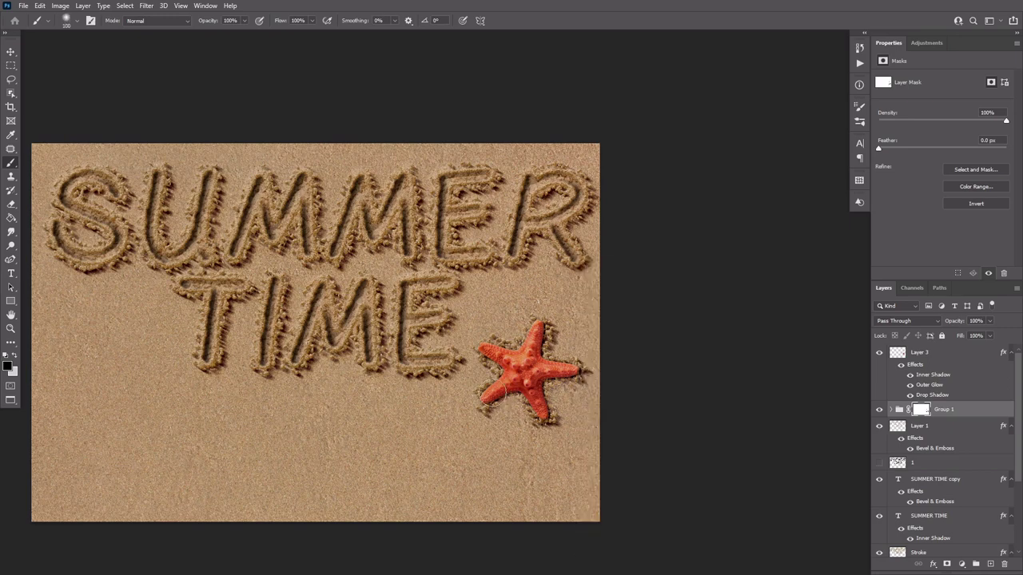
{"action": "key", "text": "bracketright"}
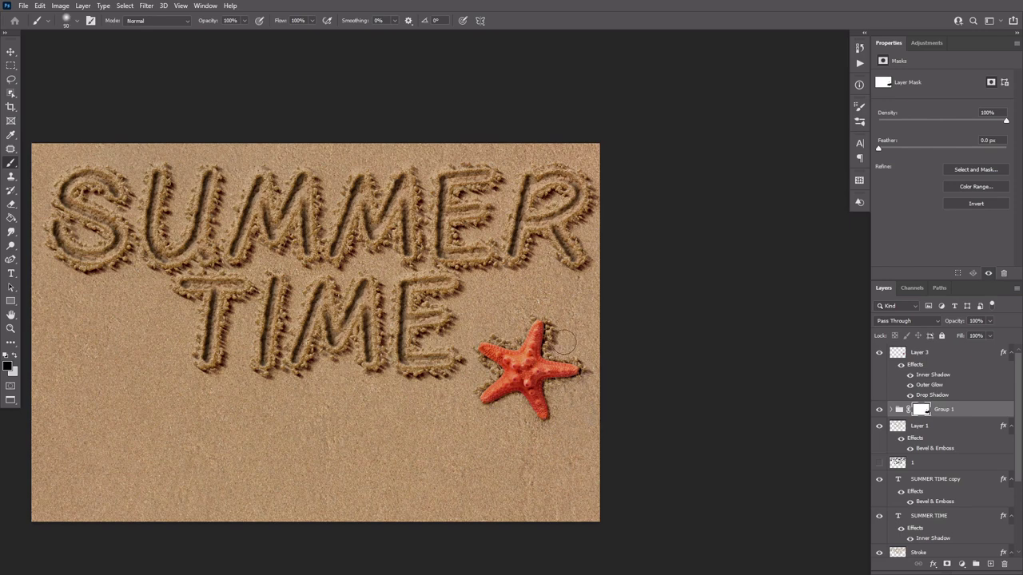
{"action": "key", "text": "bracketleft"}
{"action": "key", "text": "bracketleft"}
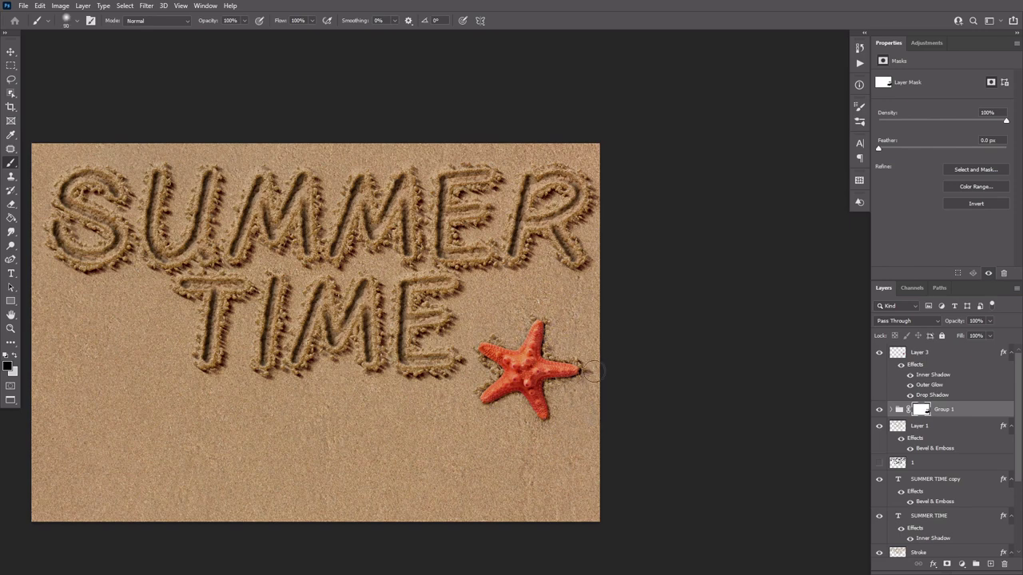
{"action": "key", "text": "x"}
{"action": "key", "text": "bracketleft"}
Step: Add a Curves adjustment layer on top, lifting input 140 to output 145
{"action": "key", "text": "v"}
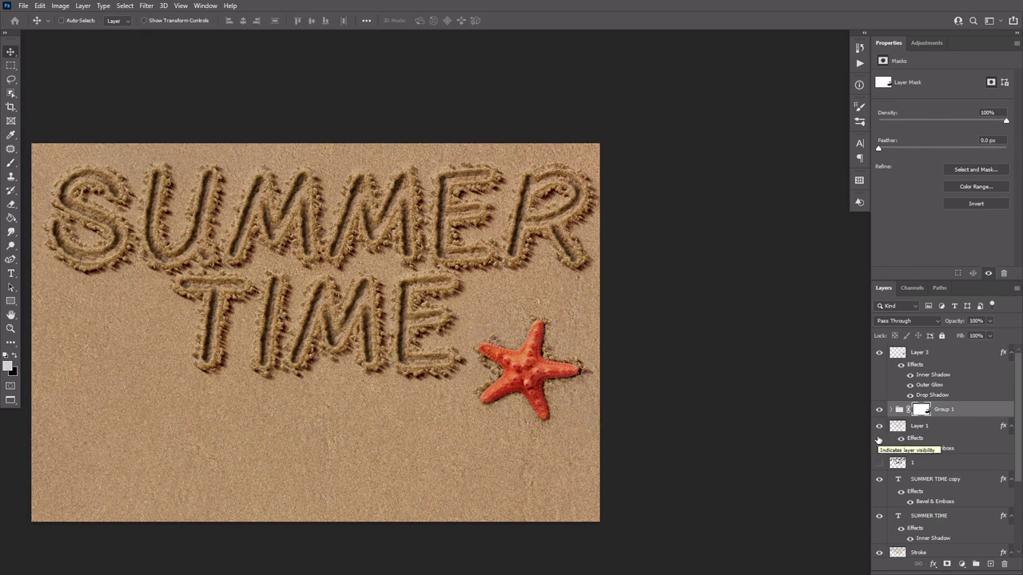
{"action": "left_click", "coordinate": [953, 359]}
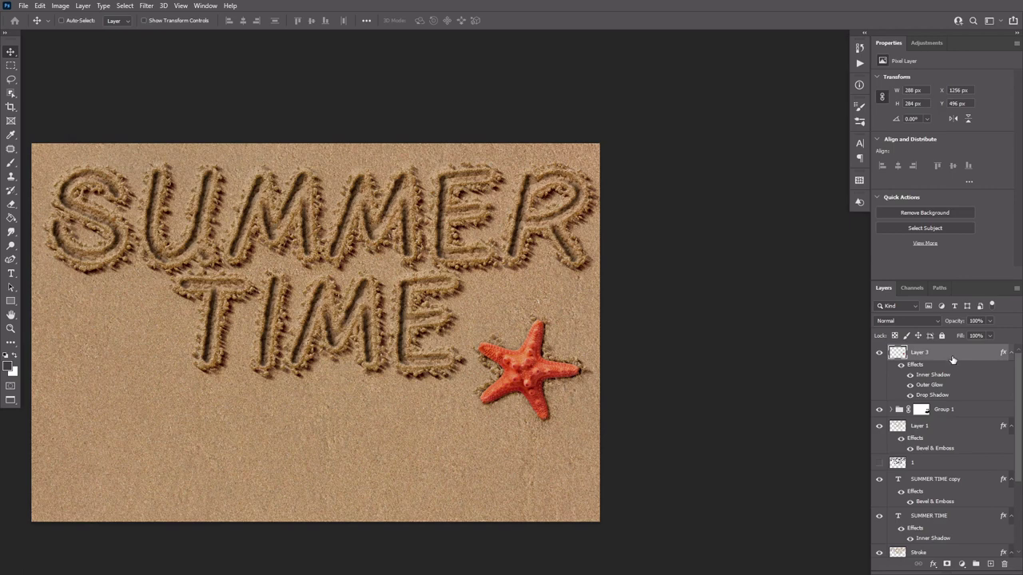
{"action": "left_click", "coordinate": [961, 564]}
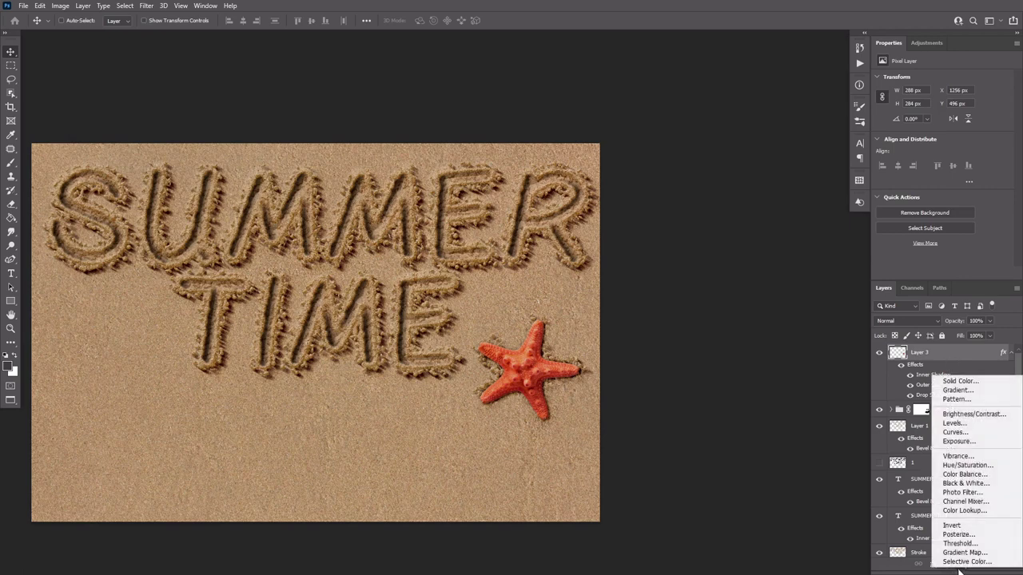
{"action": "left_click", "coordinate": [955, 432]}
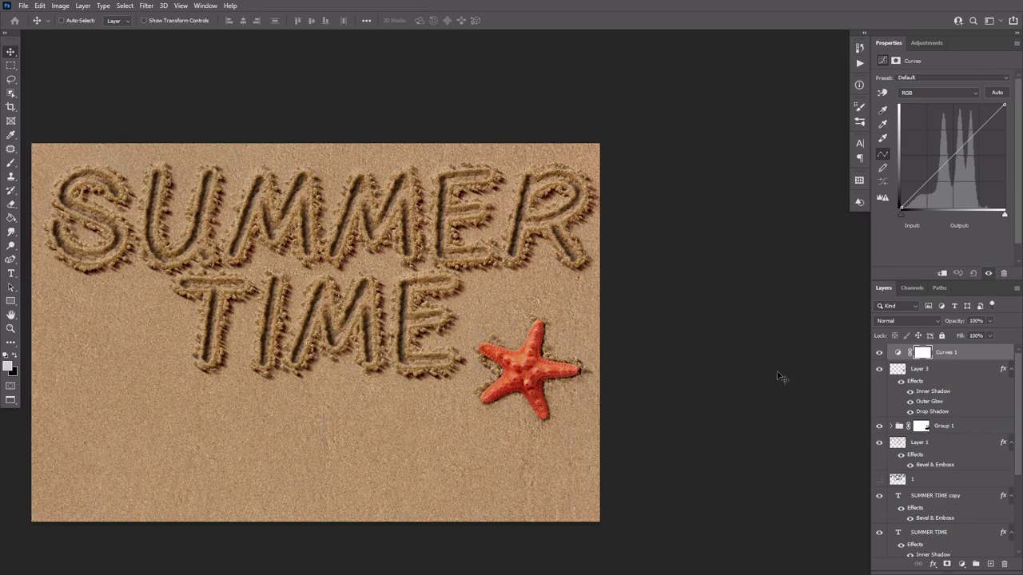
{"action": "left_click", "coordinate": [947, 160]}
{"action": "left_click", "coordinate": [957, 150]}
{"action": "key", "text": "Up"}
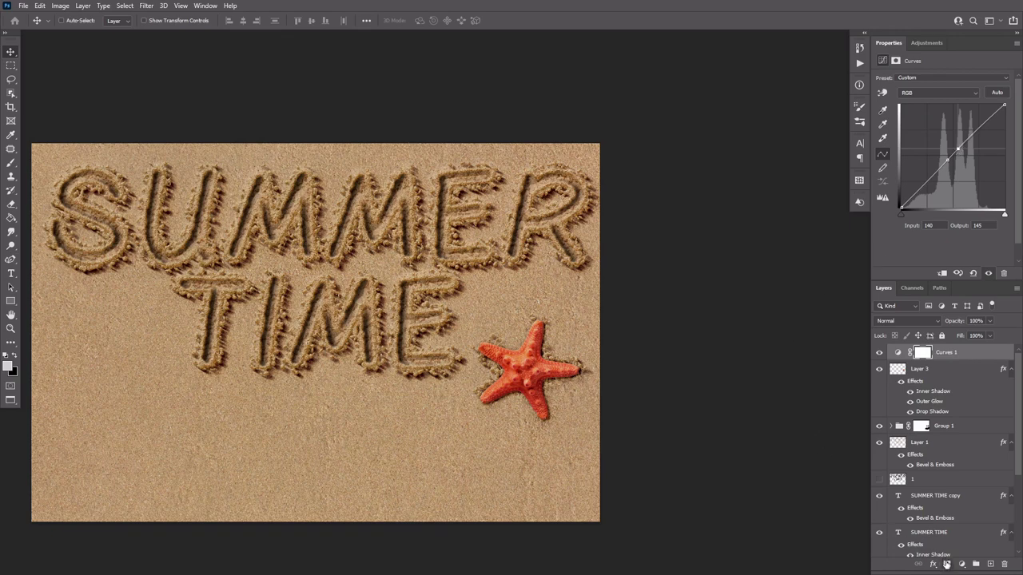
Step: Add a b1a99c Solid Color fill layer in Color Burn mode at 20% opacity
{"action": "left_click", "coordinate": [962, 565]}
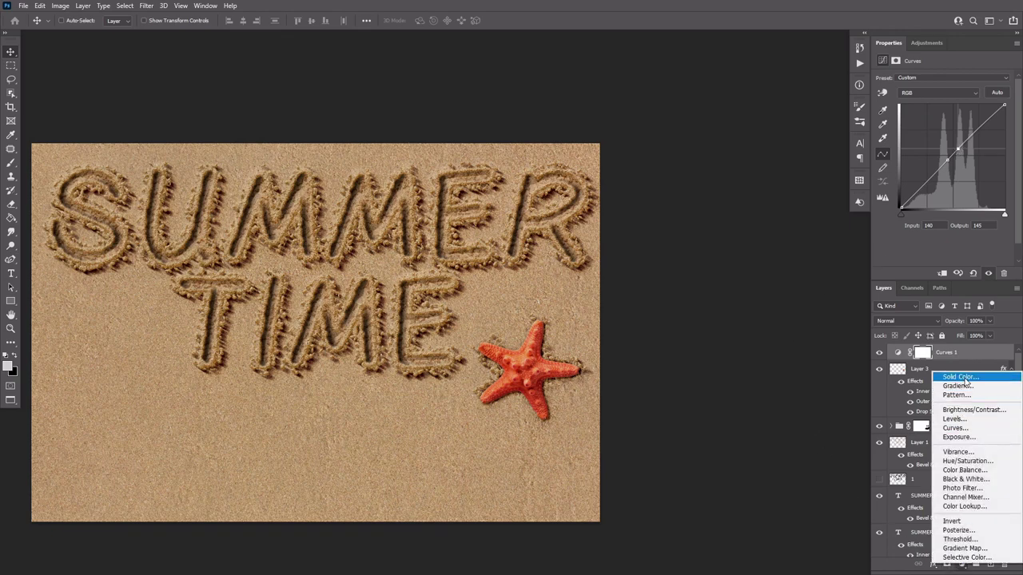
{"action": "left_click", "coordinate": [963, 377]}
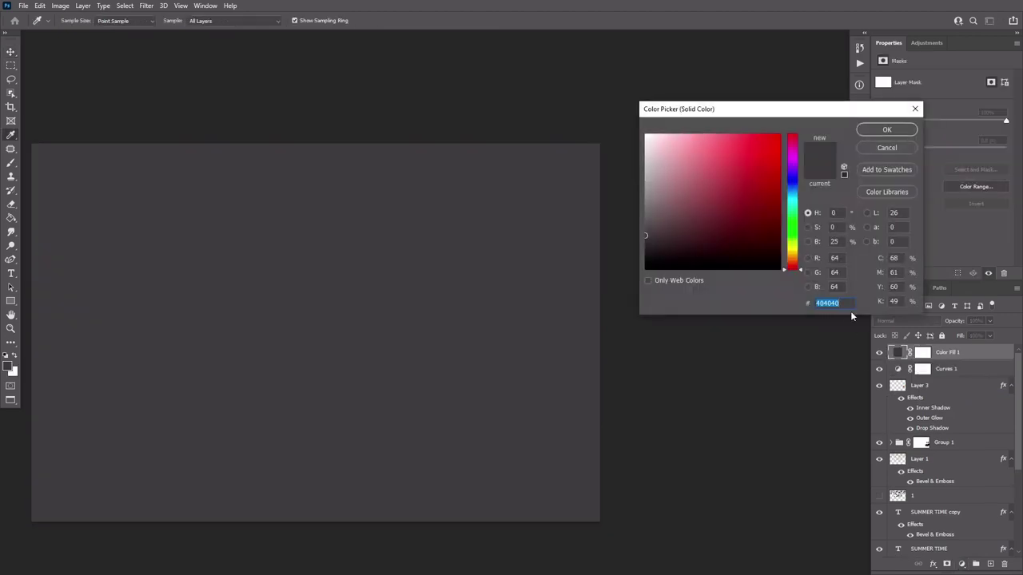
{"action": "type", "text": "b1a99c"}
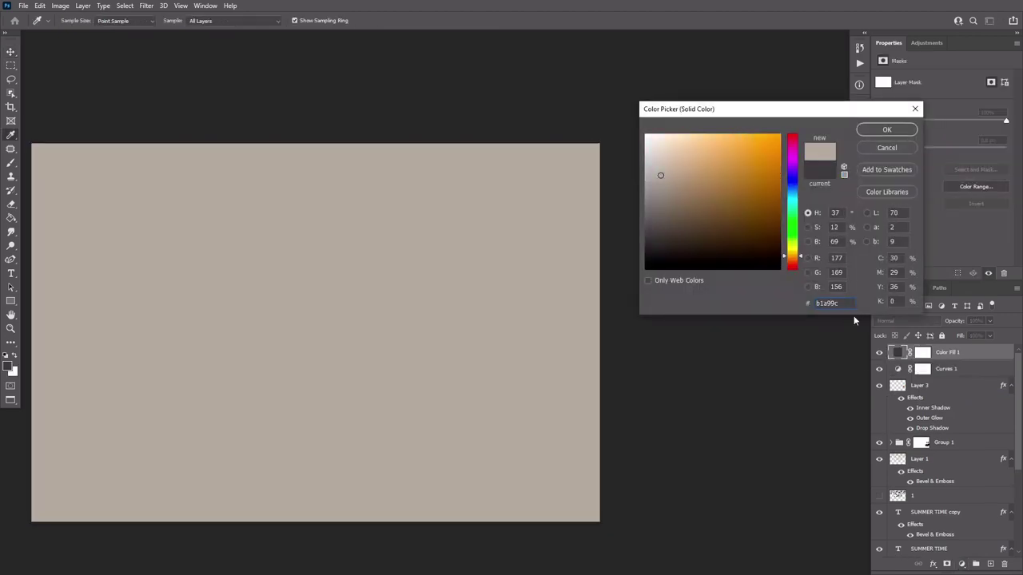
{"action": "left_click", "coordinate": [886, 130]}
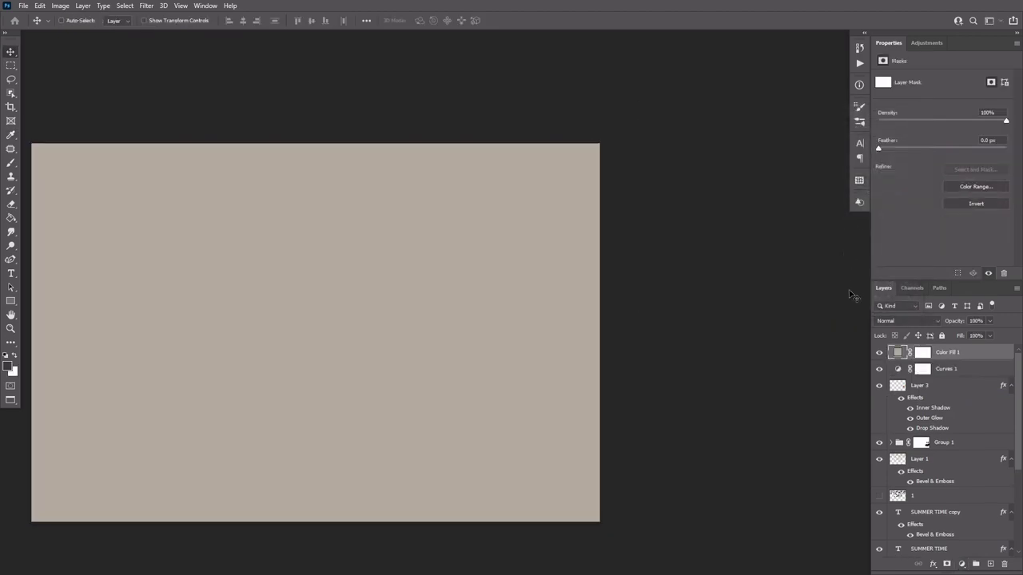
{"action": "left_click", "coordinate": [907, 320]}
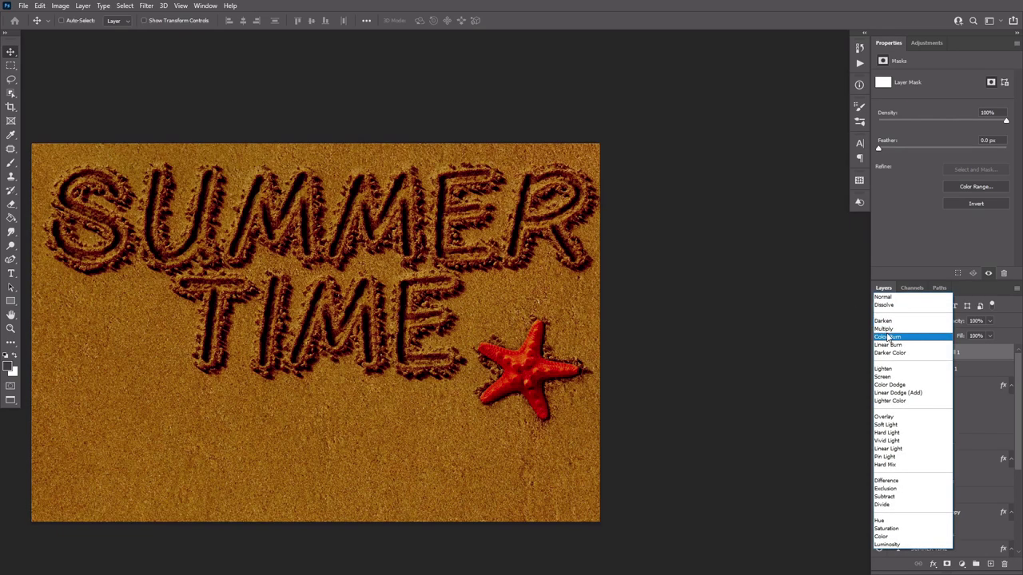
{"action": "left_click", "coordinate": [895, 335]}
{"action": "left_click", "coordinate": [976, 320]}
{"action": "type", "text": "20"}
{"action": "key", "text": "Return"}
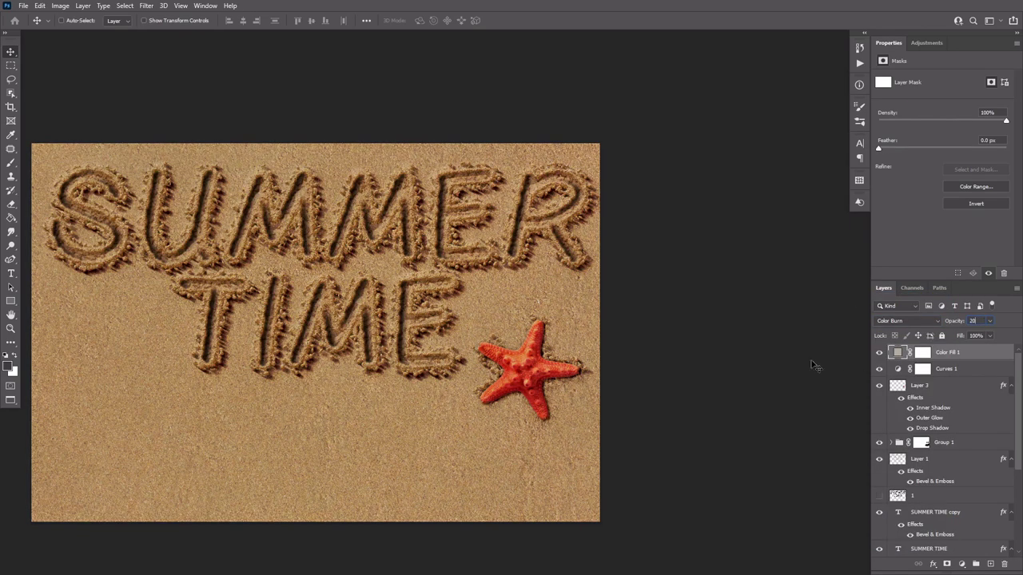
Step: Merge all visible layers into a new top layer named 'final'
{"action": "key", "text": "ctrl"}
{"action": "key", "text": "ctrl+shift+alt+e"}
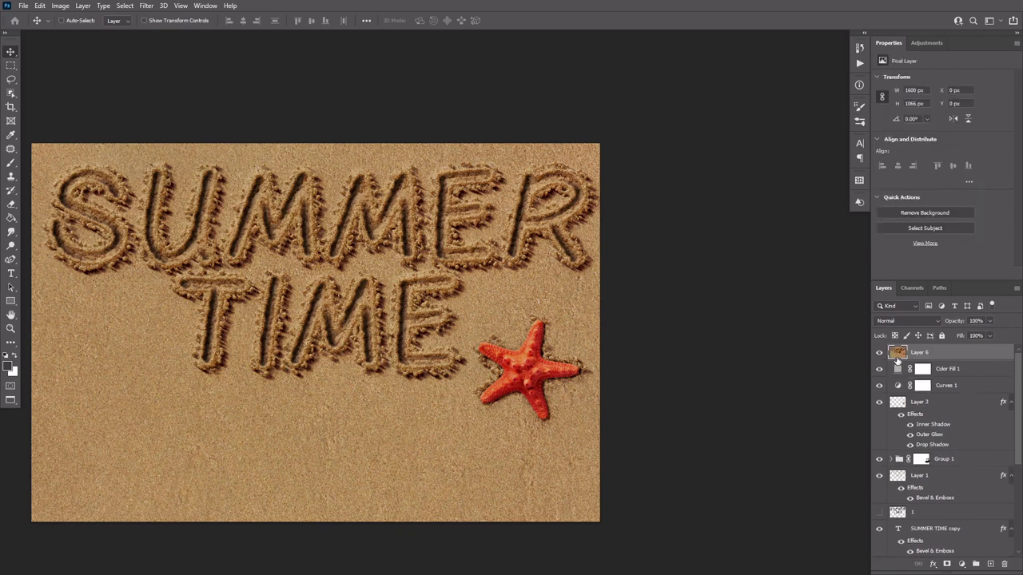
{"action": "double_click", "coordinate": [920, 352]}
{"action": "type", "text": "final"}
{"action": "key", "text": "Return"}
Step: Start Lighting Effects with an enlarged spotlight shifted slightly up and left
{"action": "left_click", "coordinate": [145, 6]}
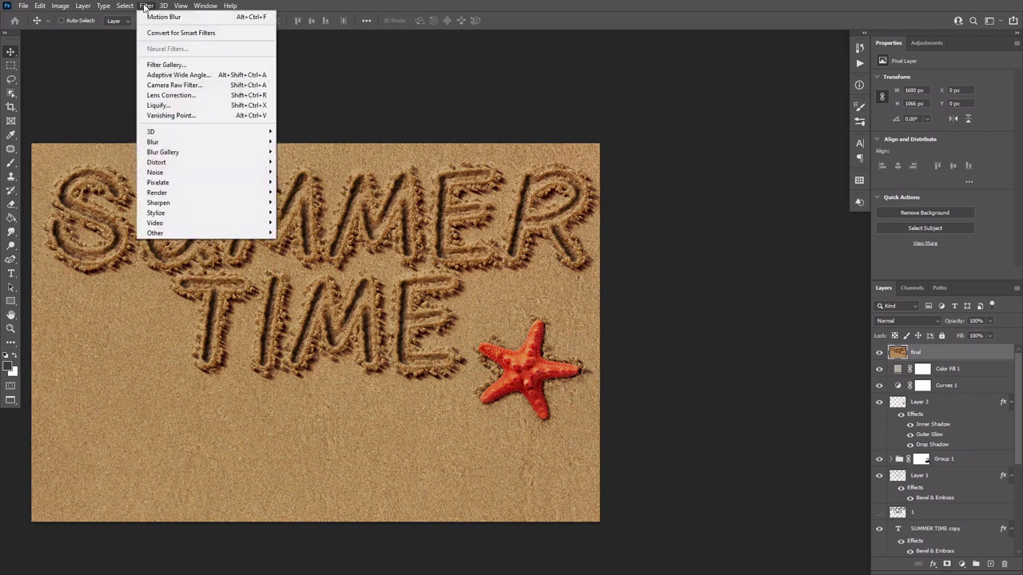
{"action": "mouse_move", "coordinate": [231, 193]}
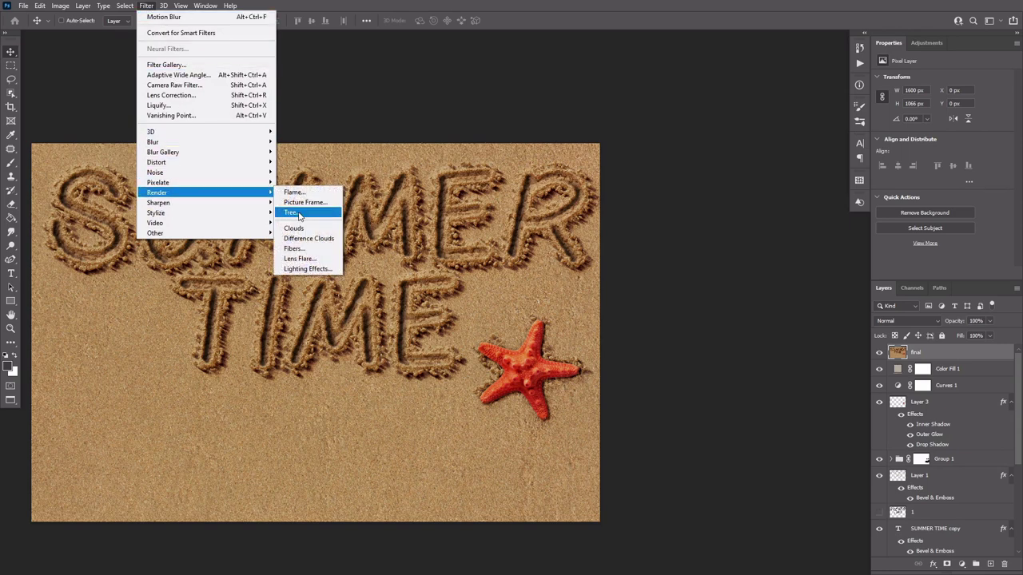
{"action": "left_click", "coordinate": [307, 268]}
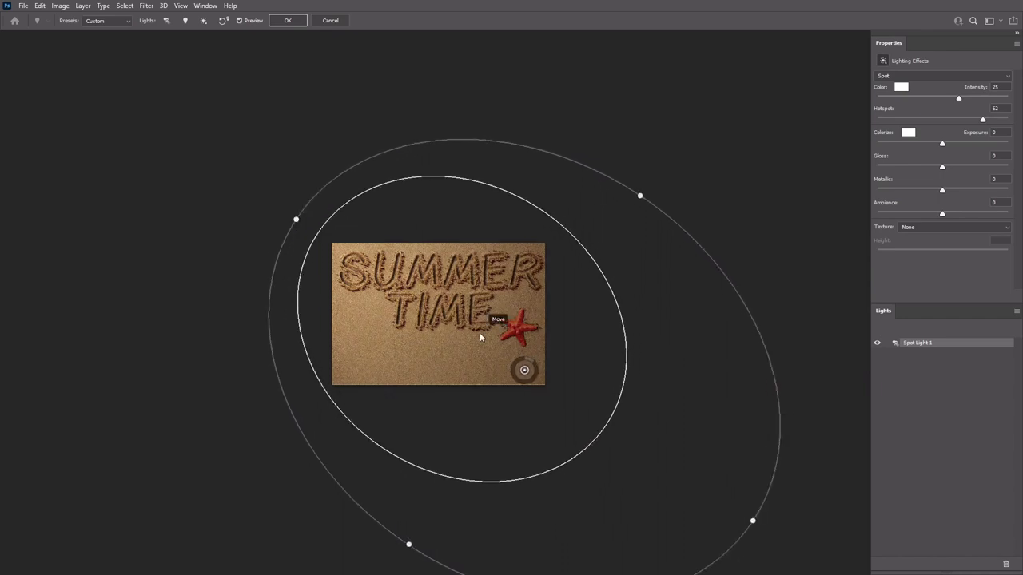
{"action": "left_click_drag", "start_coordinate": [639, 195], "coordinate": [658, 171]}
{"action": "left_click_drag", "start_coordinate": [298, 217], "coordinate": [359, 225]}
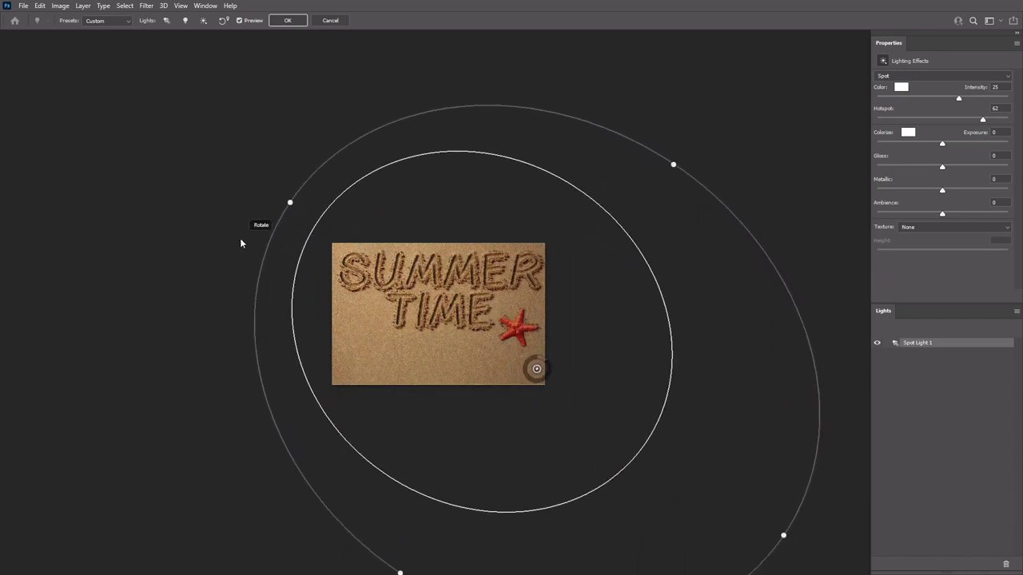
Step: Give the spotlight a warm colour (246, 242, 235) and hotspot 64
{"action": "left_click", "coordinate": [901, 86]}
{"action": "left_click", "coordinate": [838, 369]}
{"action": "type", "text": "246"}
{"action": "key", "text": "Tab"}
{"action": "type", "text": "242"}
{"action": "key", "text": "Tab"}
{"action": "type", "text": "235"}
{"action": "left_click", "coordinate": [836, 130]}
{"action": "left_click", "coordinate": [988, 107]}
{"action": "type", "text": "64"}
Step: Set the lighting colourise colour to pale cream (247, 240, 223)
{"action": "left_click", "coordinate": [908, 132]}
{"action": "type", "text": "24"}
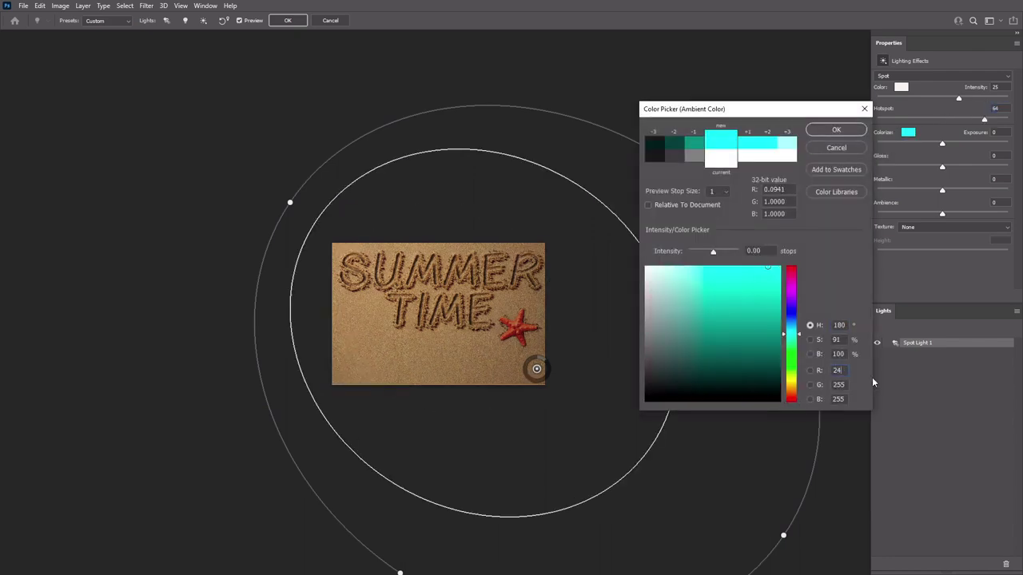
{"action": "type", "text": "7"}
{"action": "key", "text": "Tab"}
{"action": "type", "text": "240"}
{"action": "key", "text": "Tab"}
{"action": "type", "text": "223"}
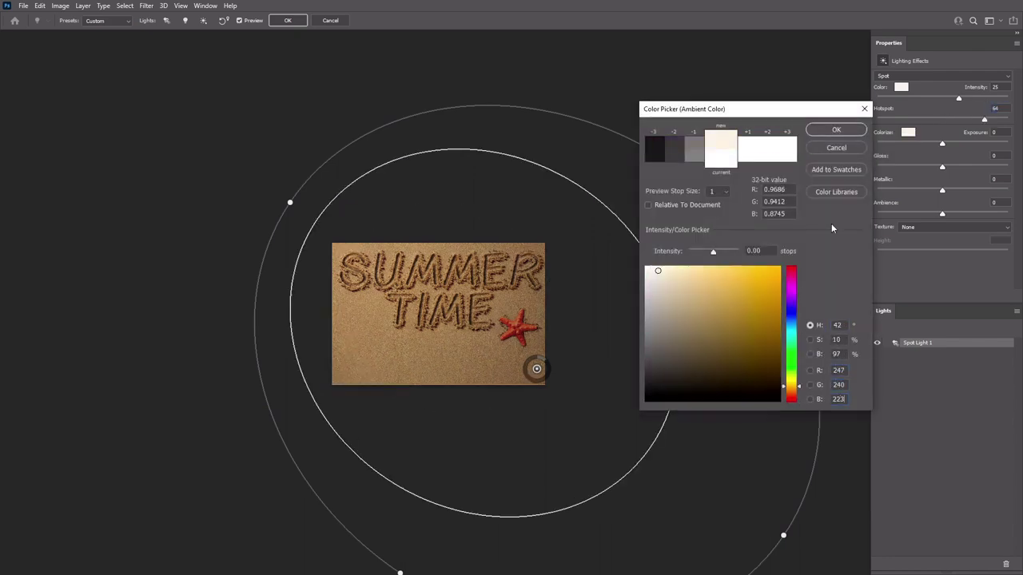
{"action": "key", "text": "Return"}
Step: Set exposure 20, Gloss and Metallic to -100, and apply the lighting
{"action": "key", "text": "Tab"}
{"action": "type", "text": "20"}
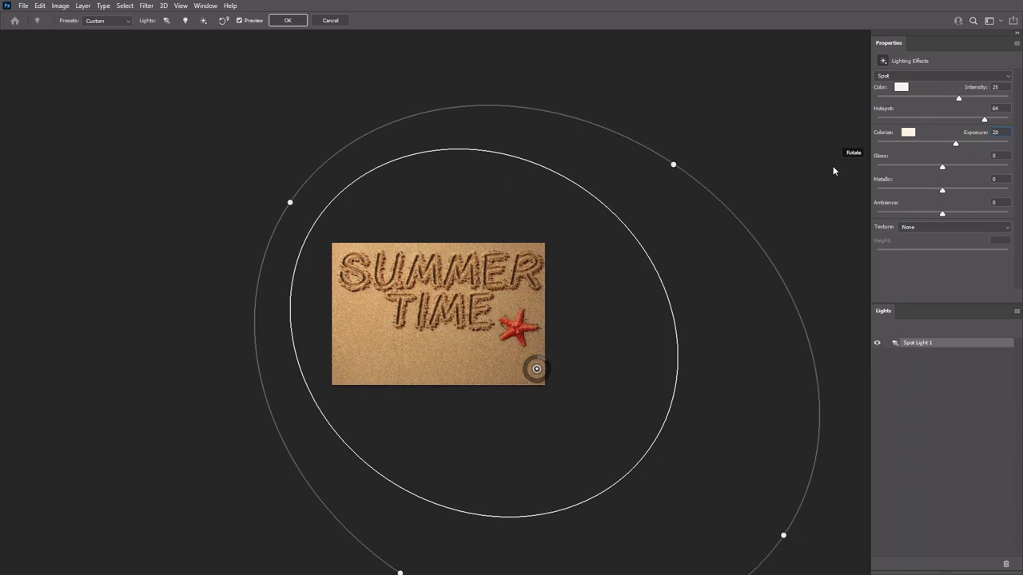
{"action": "left_click_drag", "start_coordinate": [942, 166], "coordinate": [868, 166]}
{"action": "left_click_drag", "start_coordinate": [955, 189], "coordinate": [866, 203]}
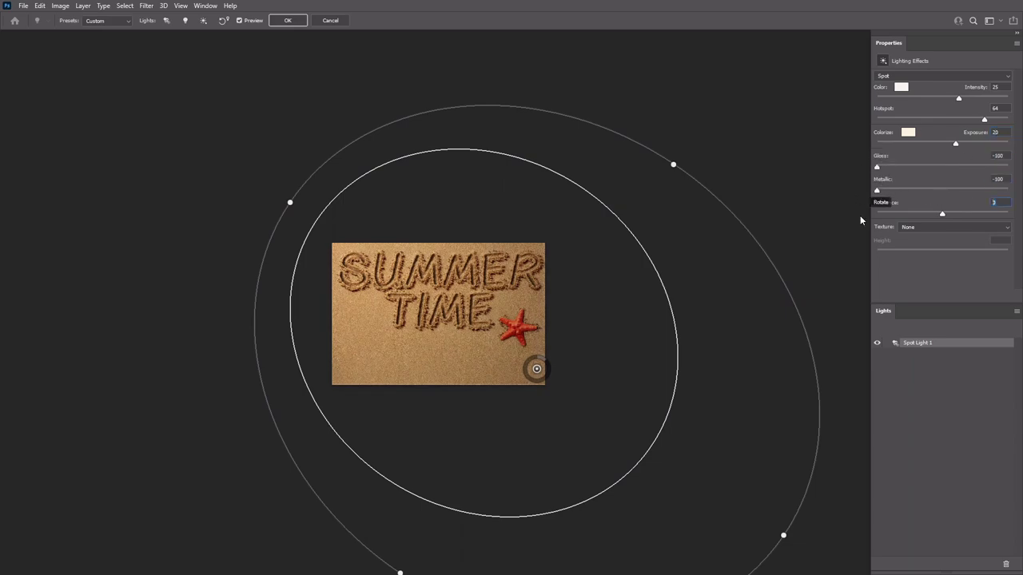
{"action": "key", "text": "Return"}
{"action": "left_click", "coordinate": [482, 296]}
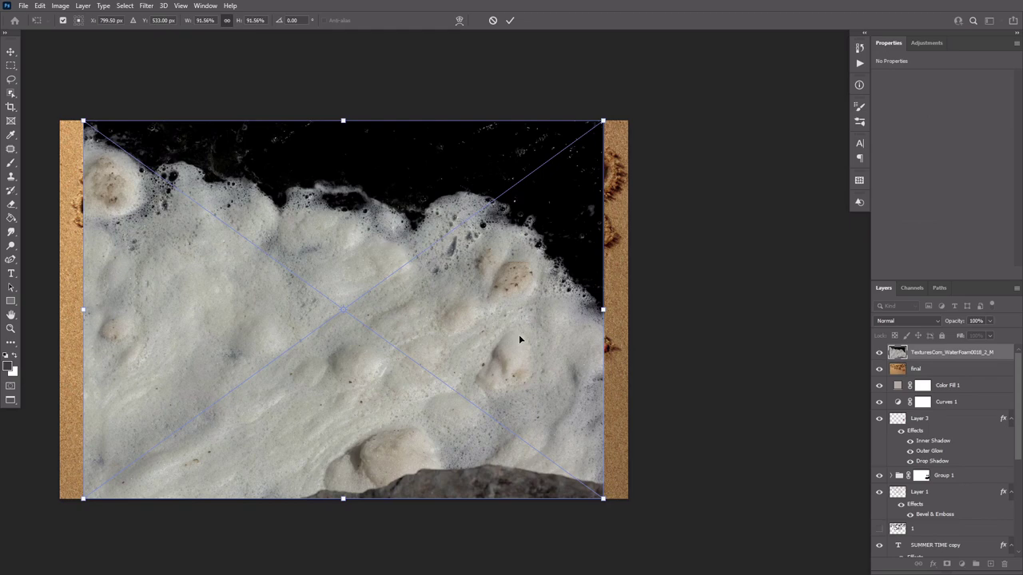
Step: Commit the placed foam texture, blend it in Screen mode, and rasterize it
{"action": "key", "text": "Return"}
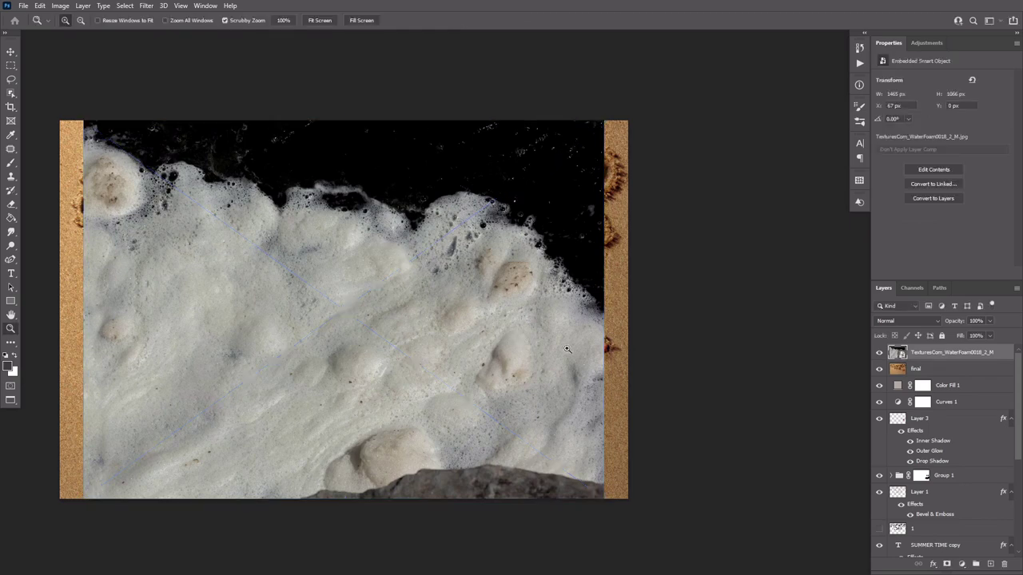
{"action": "left_click", "coordinate": [891, 321]}
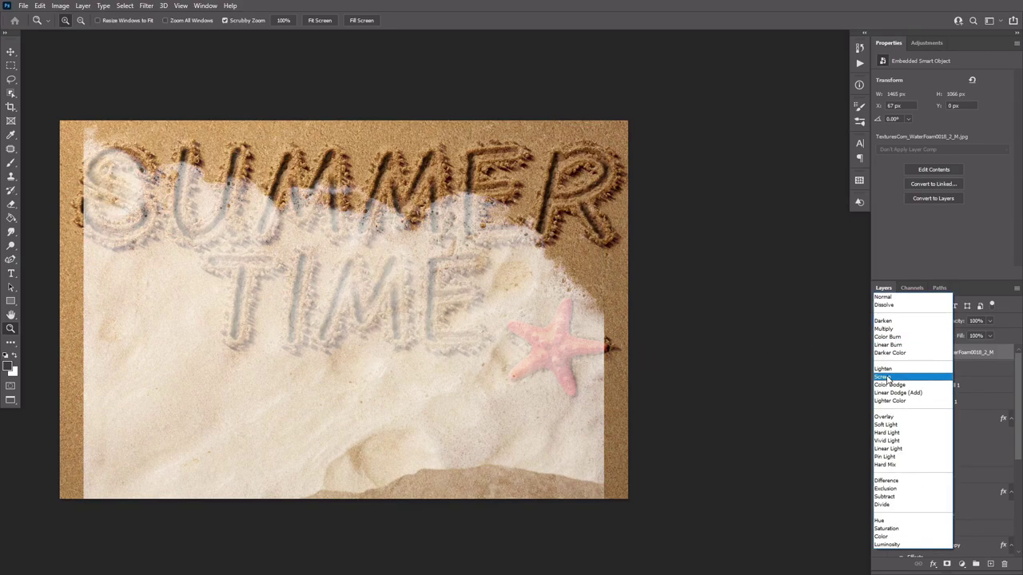
{"action": "left_click", "coordinate": [883, 376]}
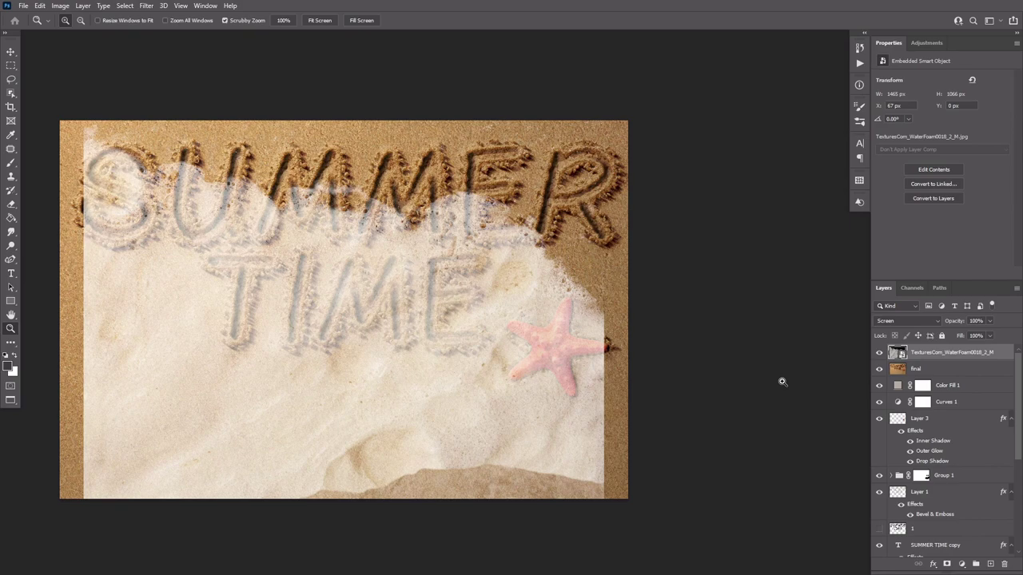
{"action": "right_click", "coordinate": [936, 356]}
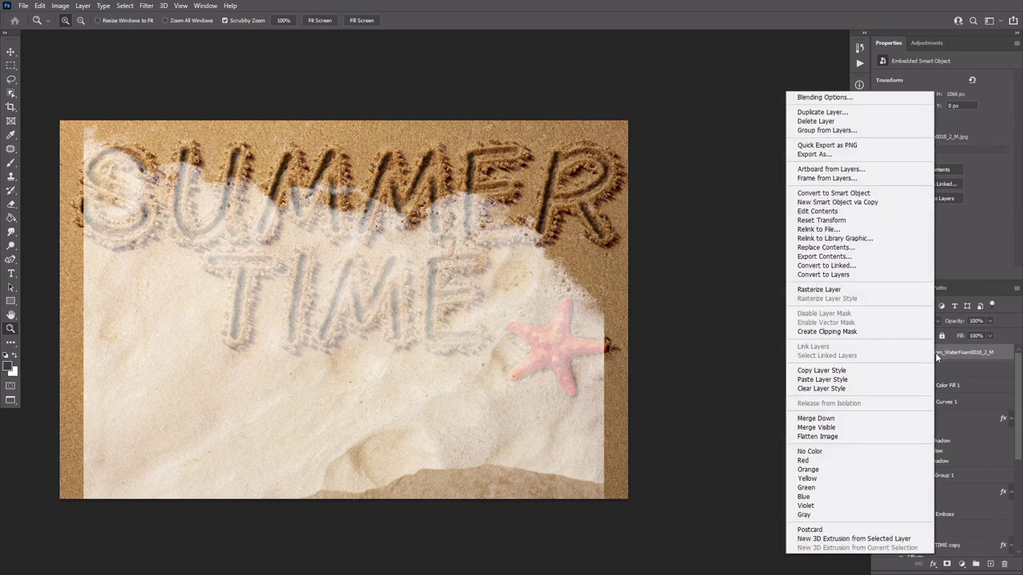
{"action": "left_click", "coordinate": [831, 290]}
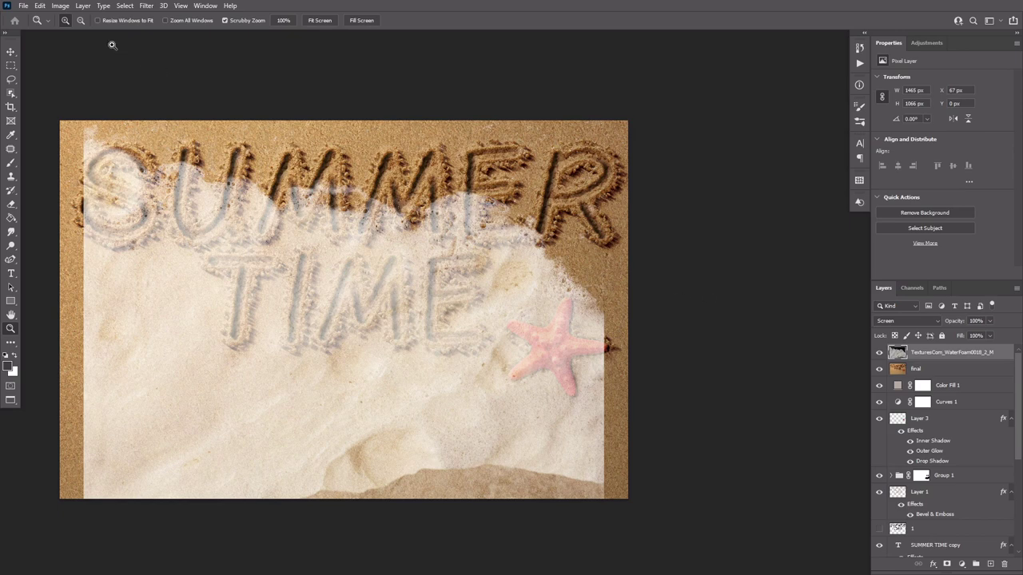
Step: Desaturate the foam layer and move it down to the image's bottom-left edge
{"action": "left_click", "coordinate": [62, 7]}
{"action": "mouse_move", "coordinate": [120, 33]}
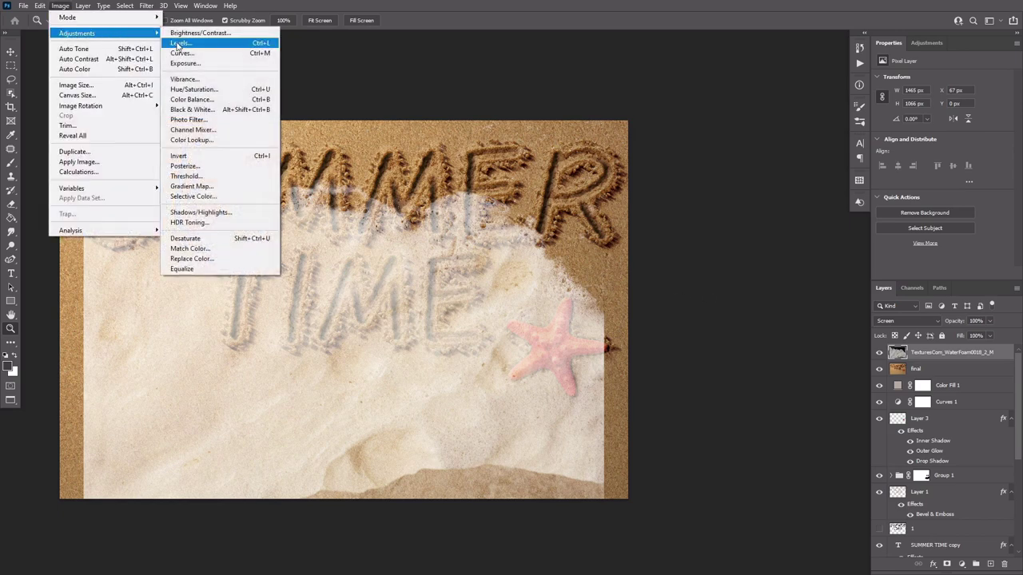
{"action": "left_click", "coordinate": [187, 238]}
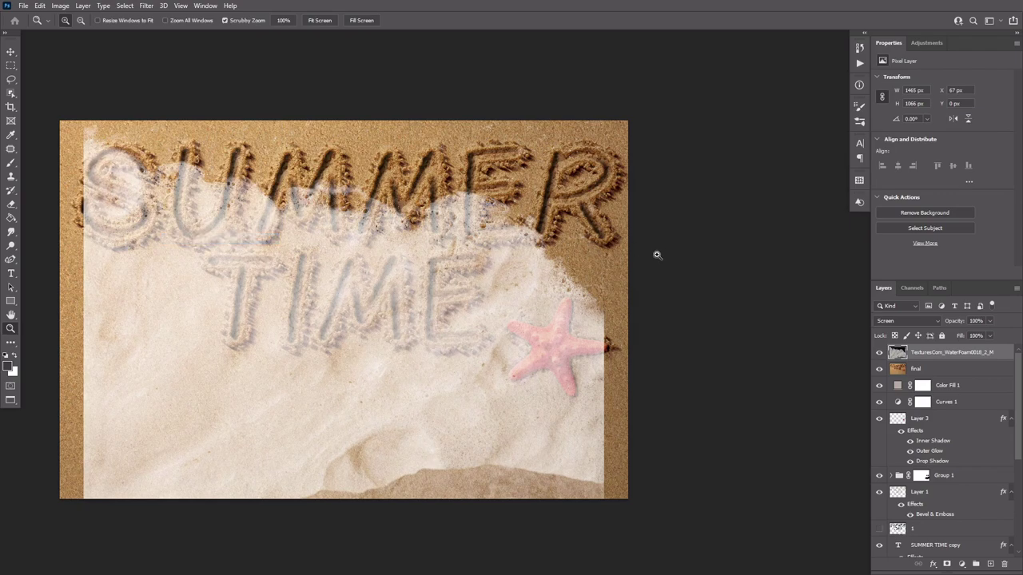
{"action": "key", "text": "v"}
{"action": "mouse_move", "coordinate": [556, 315]}
{"action": "left_mouse_down"}
{"action": "mouse_move", "coordinate": [512, 450]}
{"action": "mouse_move", "coordinate": [533, 503]}
{"action": "mouse_move", "coordinate": [526, 508]}
{"action": "mouse_move", "coordinate": [514, 463]}
{"action": "mouse_move", "coordinate": [269, 499]}
{"action": "mouse_move", "coordinate": [318, 537]}
{"action": "left_mouse_up"}
{"action": "key", "text": "e"}
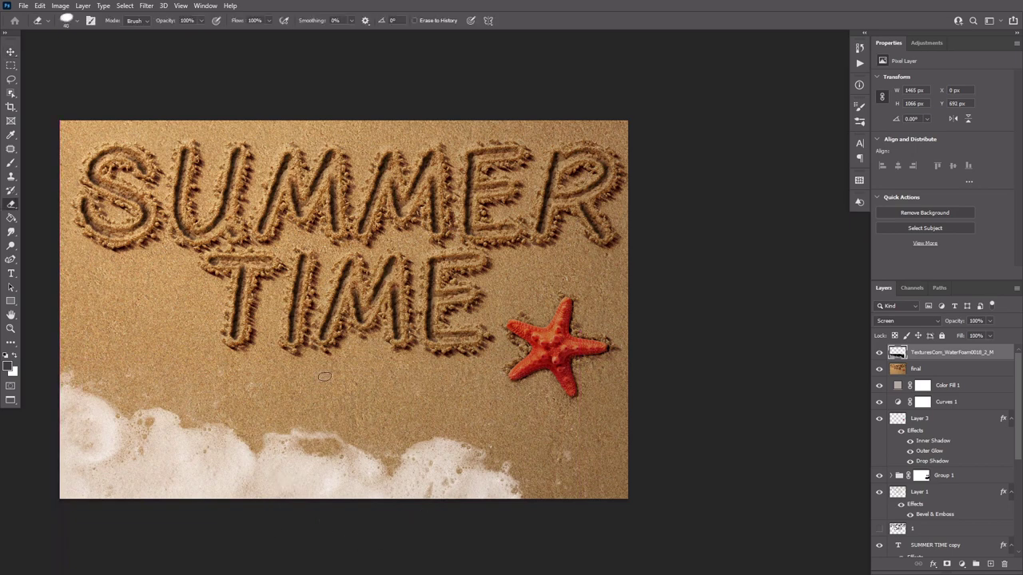
Step: Add a new empty layer named 'water' above the final layer
{"action": "key", "text": "v"}
{"action": "left_click", "coordinate": [940, 370]}
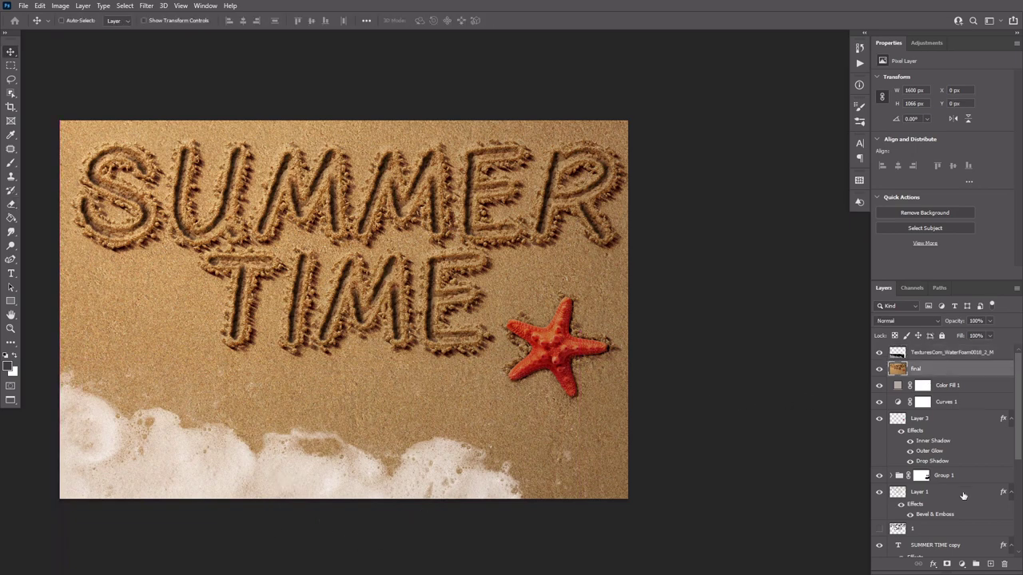
{"action": "left_click", "coordinate": [991, 564]}
{"action": "double_click", "coordinate": [919, 368]}
{"action": "type", "text": "water"}
{"action": "key", "text": "Return"}
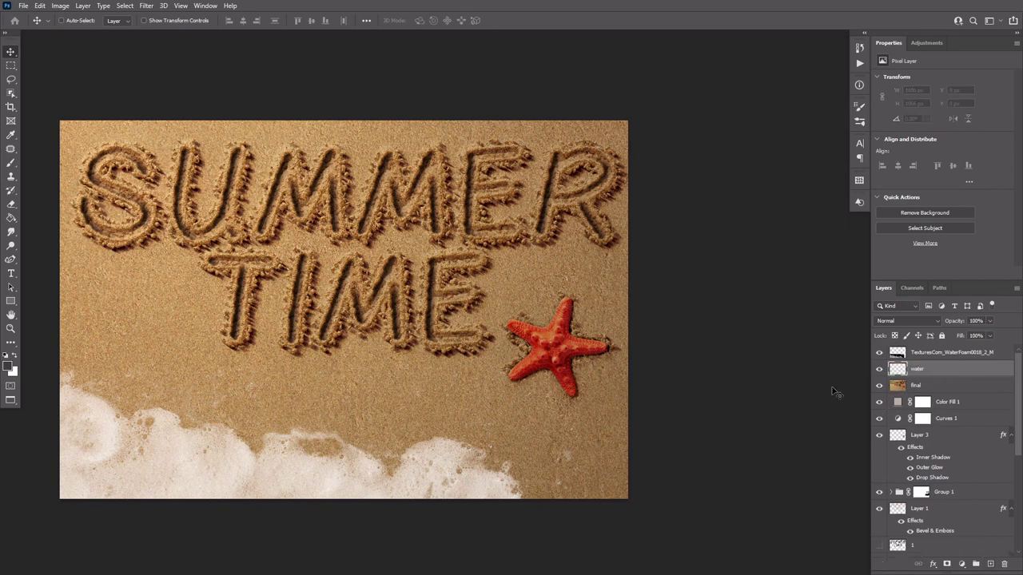
Step: Lasso the bottom shoreline area and fill it with light grey #b2b3a5
{"action": "key", "text": "l"}
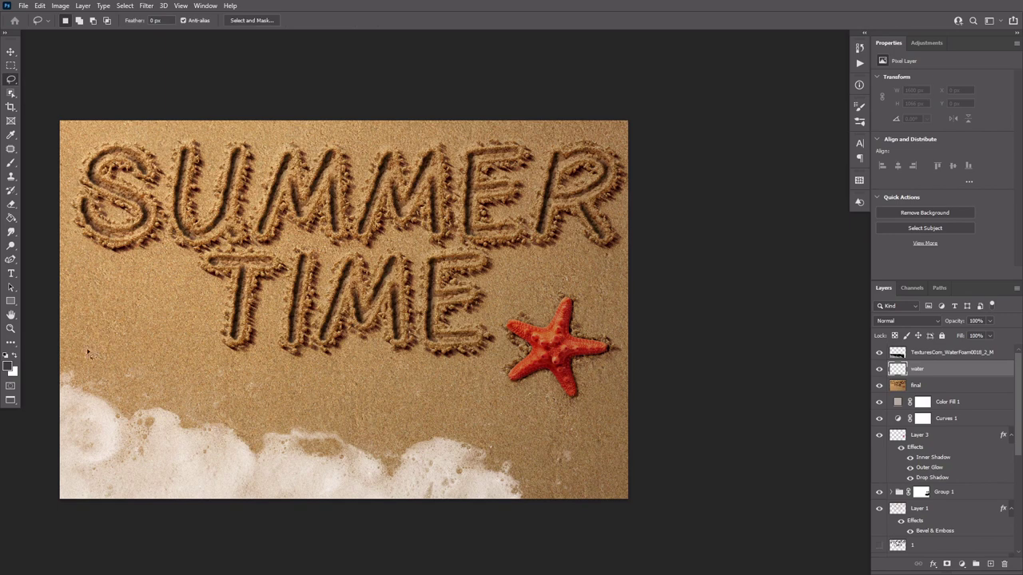
{"action": "mouse_move", "coordinate": [60, 328]}
{"action": "left_mouse_down"}
{"action": "mouse_move", "coordinate": [224, 379]}
{"action": "mouse_move", "coordinate": [317, 378]}
{"action": "mouse_move", "coordinate": [351, 393]}
{"action": "mouse_move", "coordinate": [474, 402]}
{"action": "mouse_move", "coordinate": [552, 436]}
{"action": "mouse_move", "coordinate": [599, 487]}
{"action": "mouse_move", "coordinate": [541, 532]}
{"action": "mouse_move", "coordinate": [168, 542]}
{"action": "mouse_move", "coordinate": [60, 523]}
{"action": "left_mouse_up"}
{"action": "left_click_drag", "start_coordinate": [34, 429], "coordinate": [40, 339]}
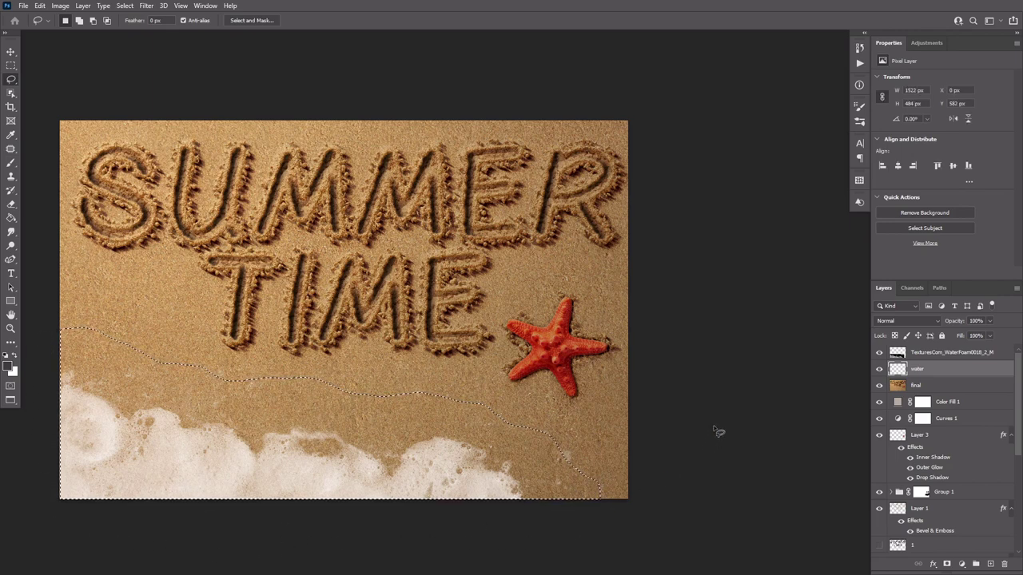
{"action": "key", "text": "i"}
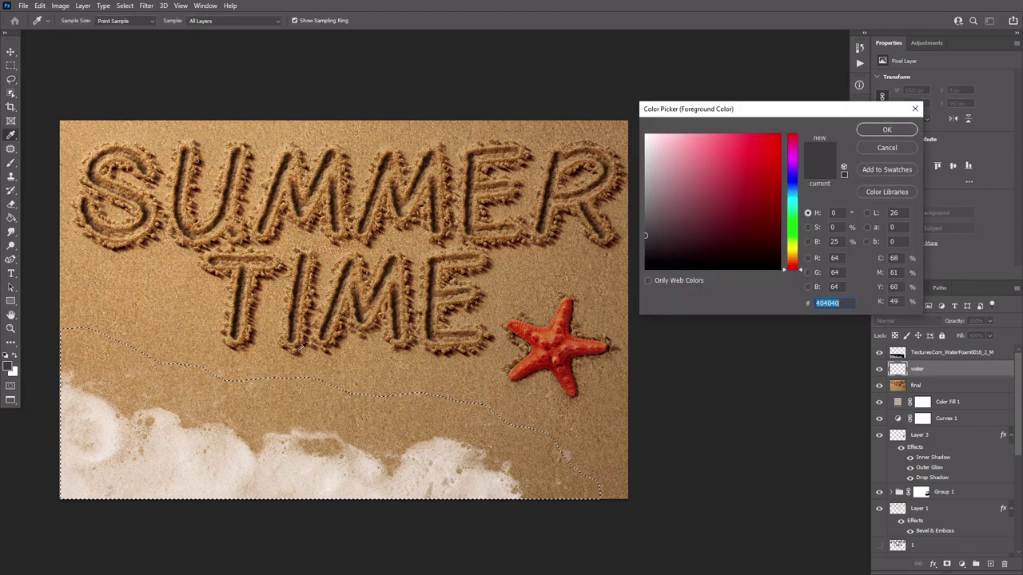
{"action": "type", "text": "b2b3a"}
{"action": "type", "text": "5"}
{"action": "key", "text": "Return"}
{"action": "key", "text": "g"}
{"action": "key", "text": "alt+BackSpace"}
{"action": "key", "text": "ctrl+d"}
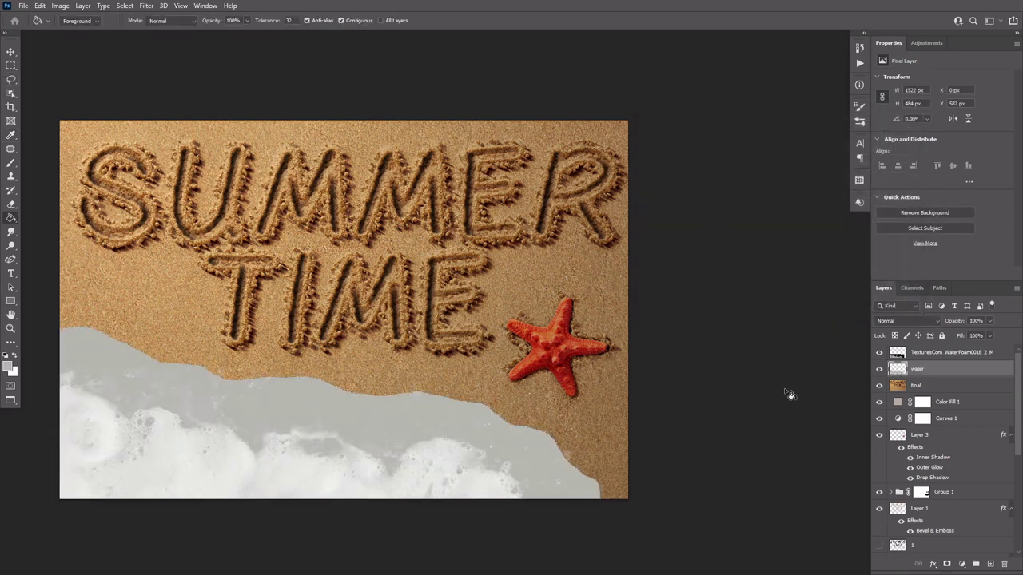
Step: Set the water layer to Multiply blending at 20% opacity
{"action": "left_click", "coordinate": [883, 321]}
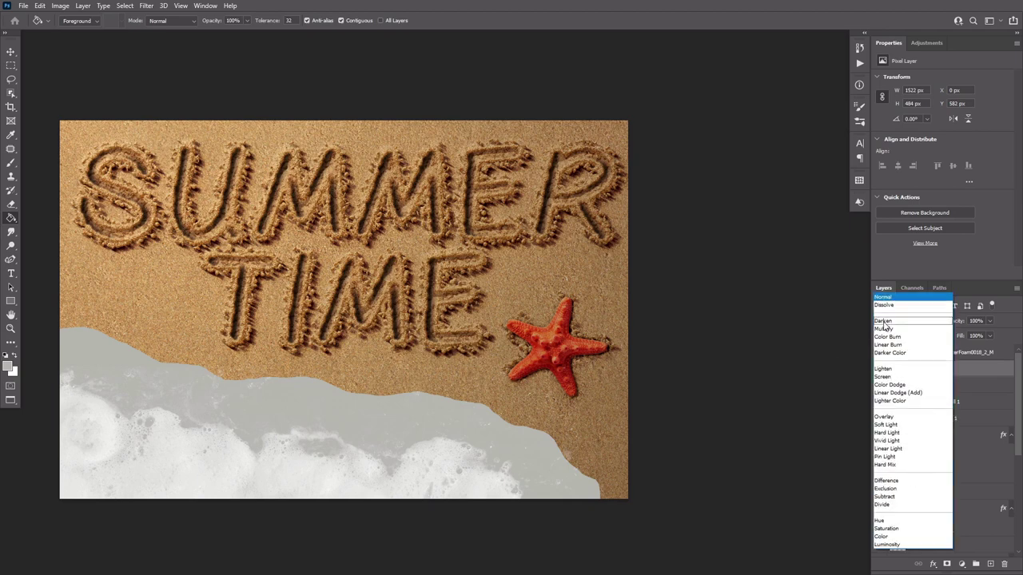
{"action": "left_click", "coordinate": [883, 328]}
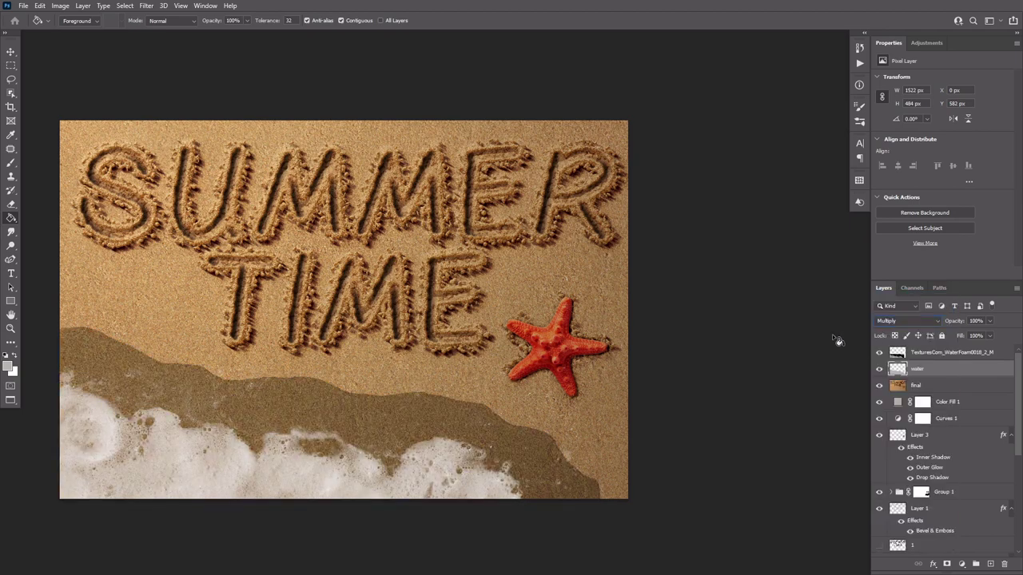
{"action": "left_click", "coordinate": [960, 324]}
{"action": "type", "text": "20"}
{"action": "key", "text": "Return"}
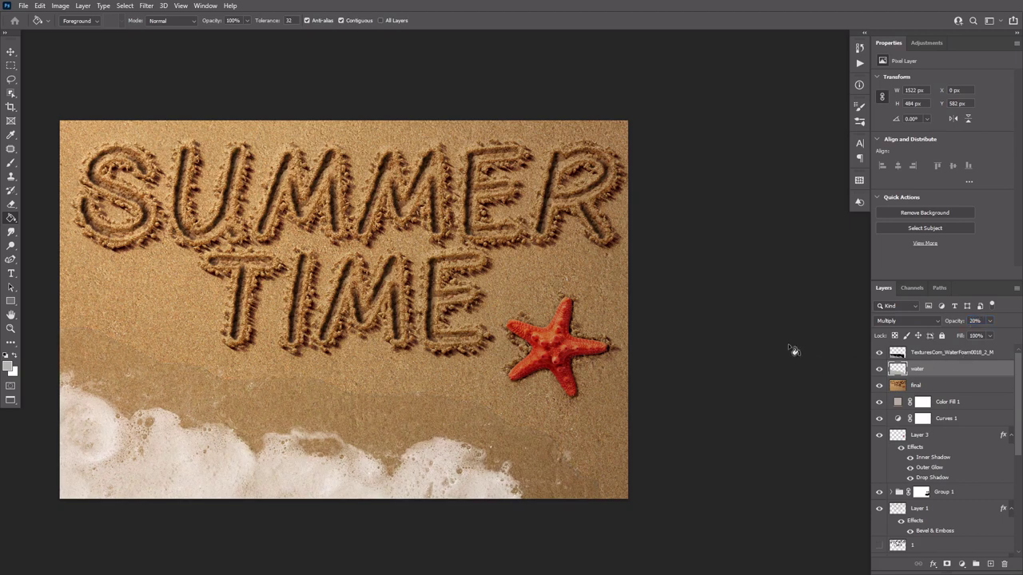
Step: Soften the water layer with a 5-pixel Gaussian Blur
{"action": "left_click", "coordinate": [147, 6]}
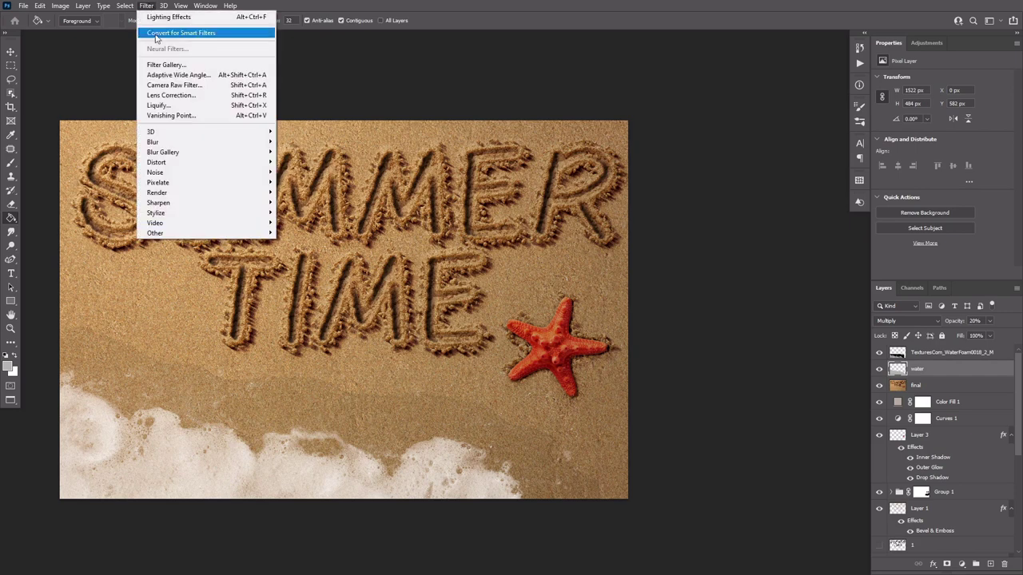
{"action": "mouse_move", "coordinate": [223, 143]}
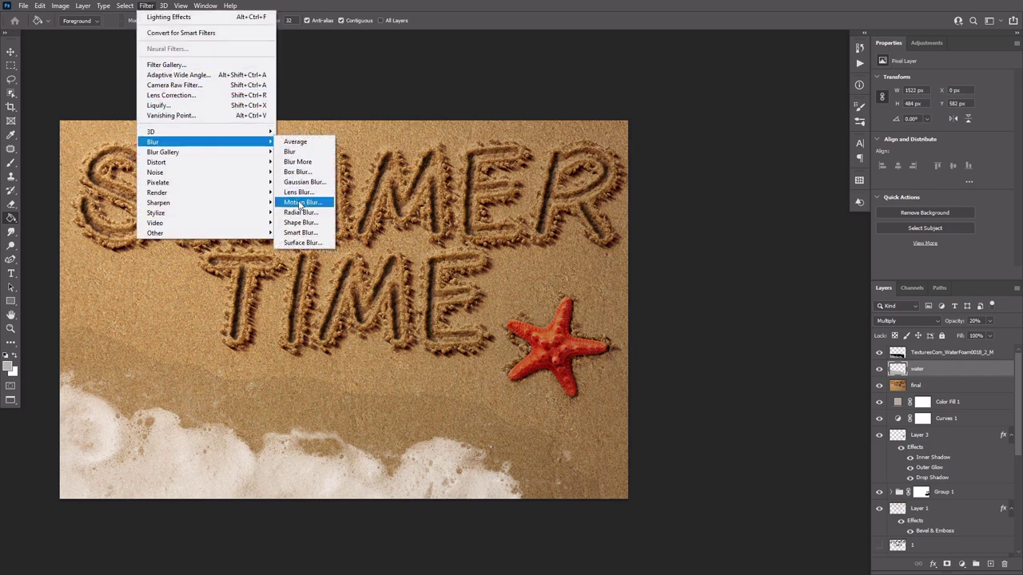
{"action": "left_click", "coordinate": [303, 182]}
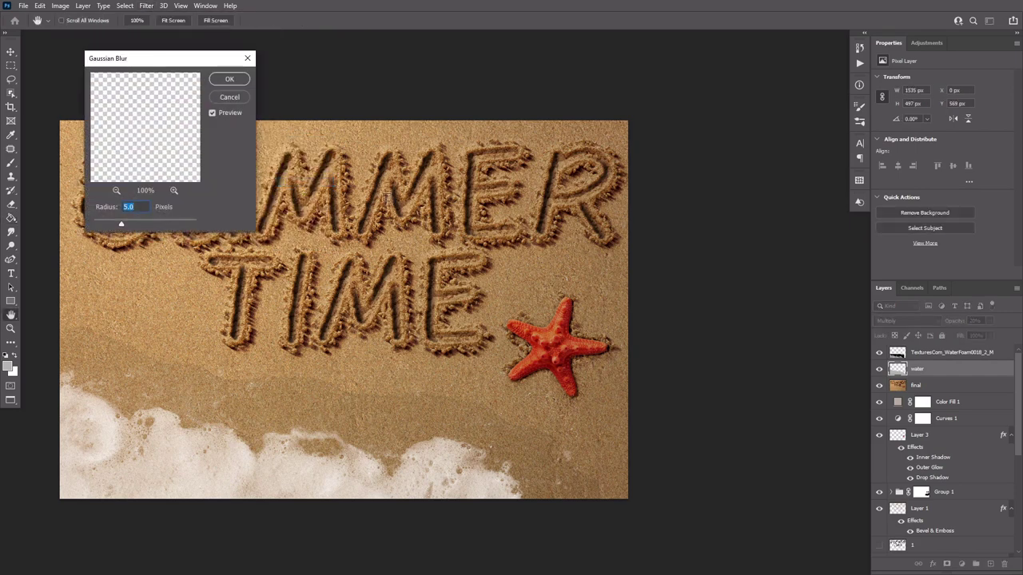
{"action": "left_click_drag", "start_coordinate": [200, 63], "coordinate": [759, 63]}
{"action": "left_click", "coordinate": [786, 80]}
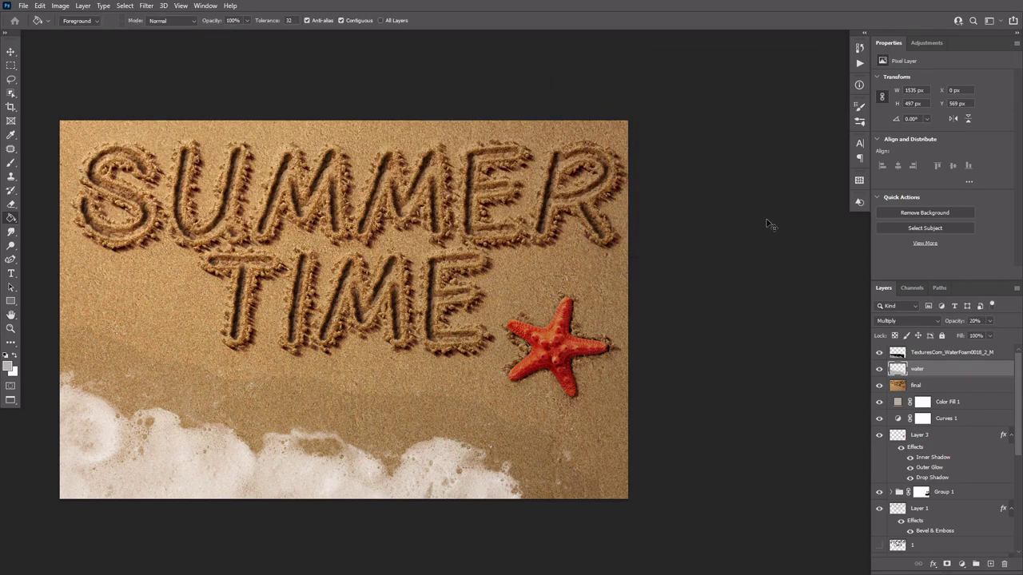
Step: Duplicate the water layer at 15% opacity and move the copy about 76 px lower
{"action": "key", "text": "ctrl+j"}
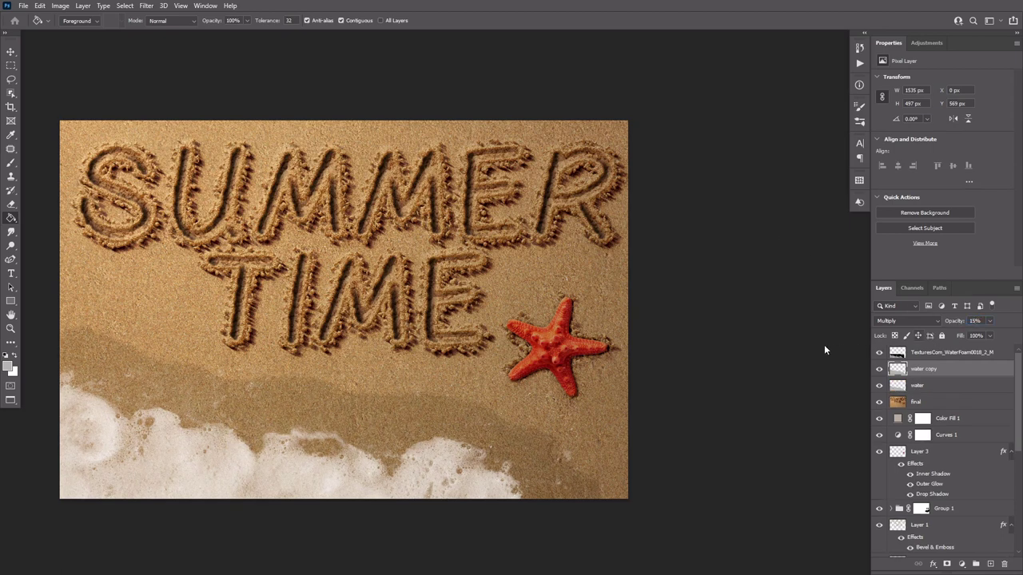
{"action": "key", "text": "Return"}
{"action": "key", "text": "v"}
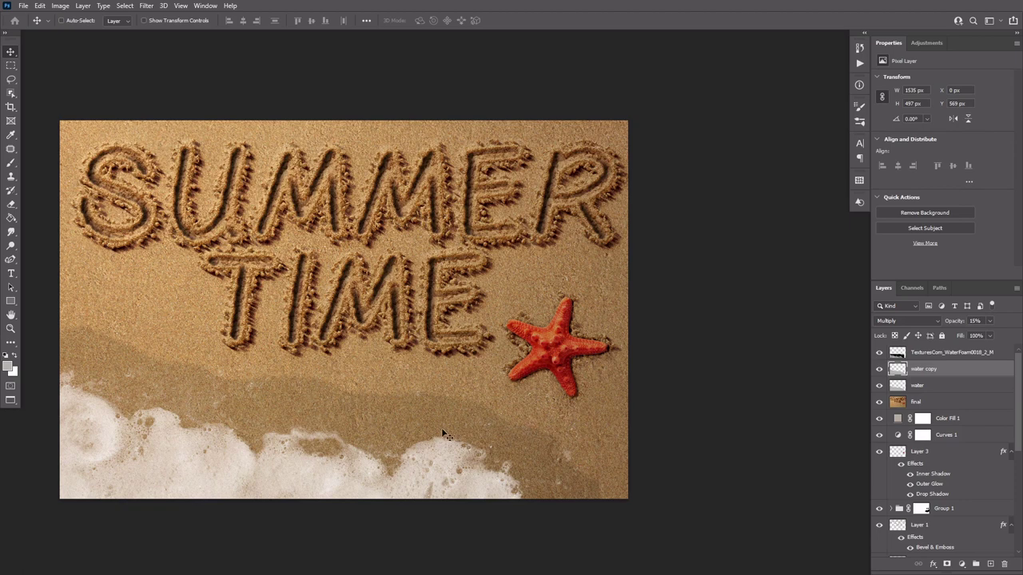
{"action": "left_click_drag", "start_coordinate": [440, 431], "coordinate": [438, 468]}
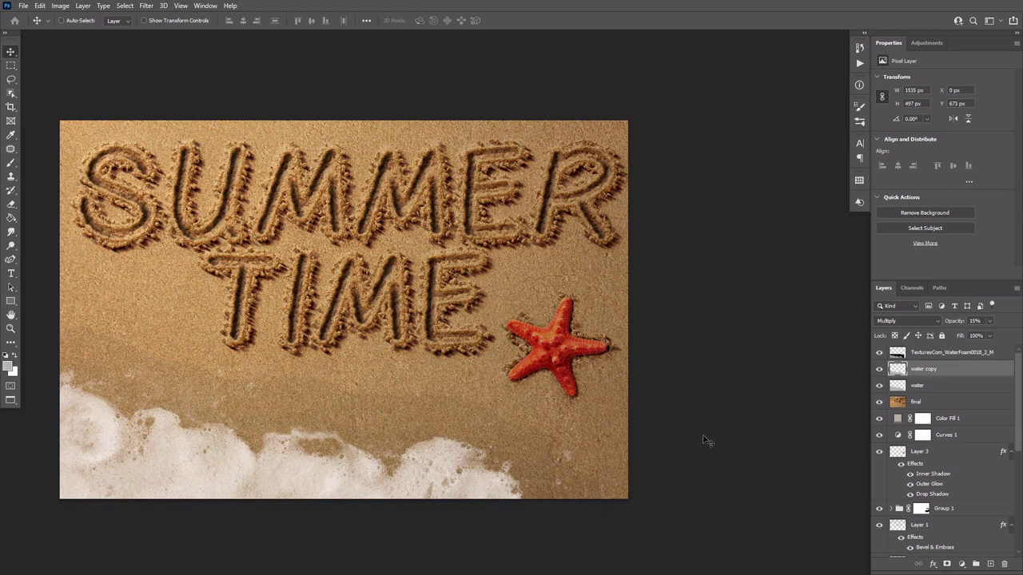